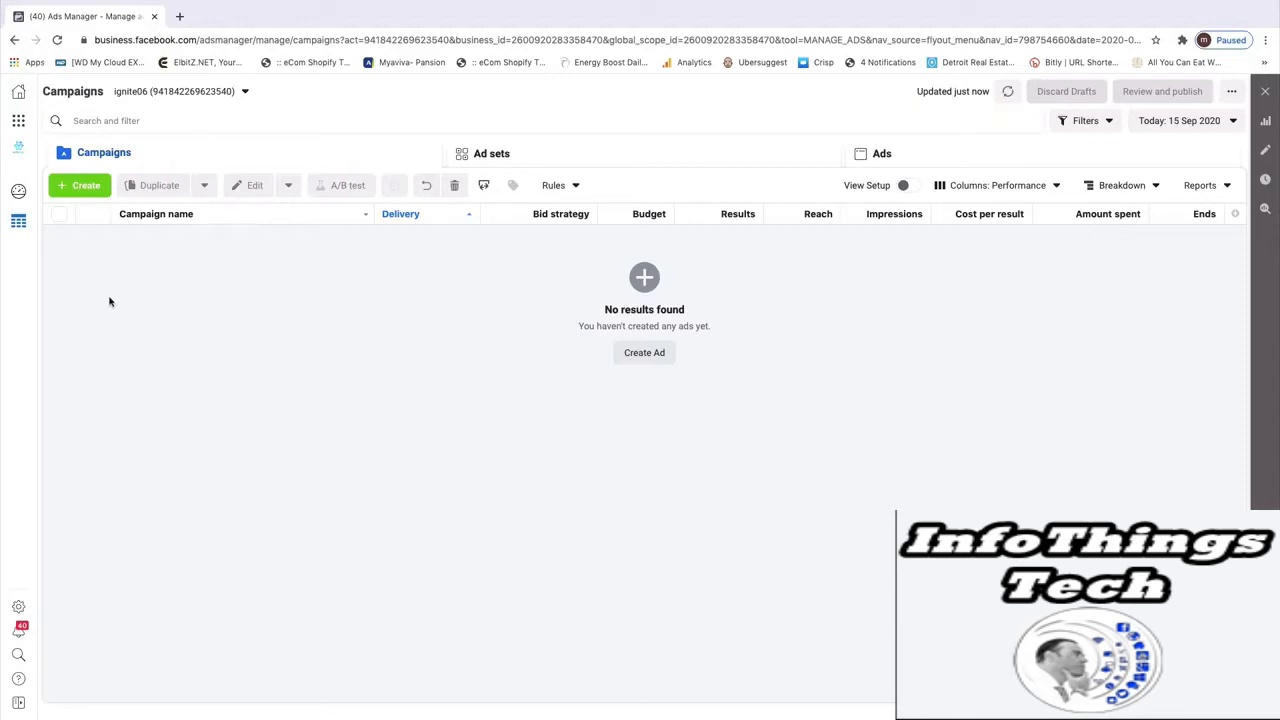
# Open the Audiences page of the ad account from the full list of business tools
pyautogui.click(19, 122)
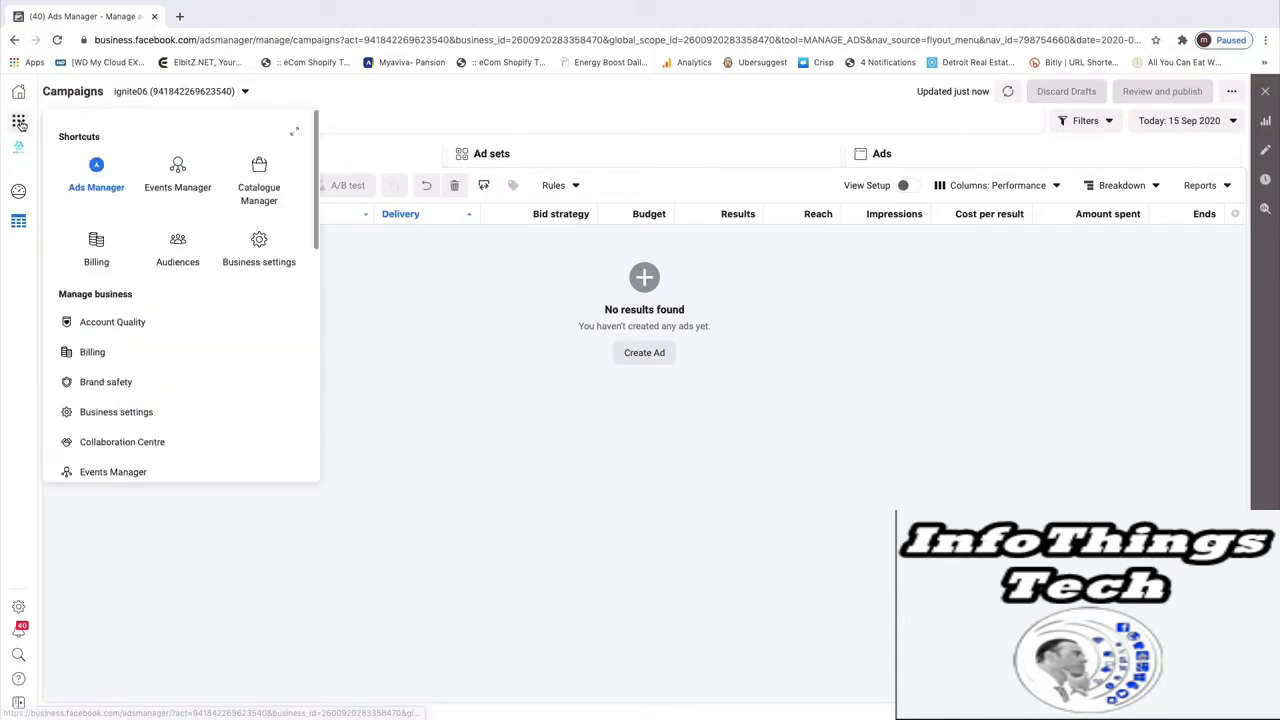
pyautogui.scroll(-5, 125, 400)
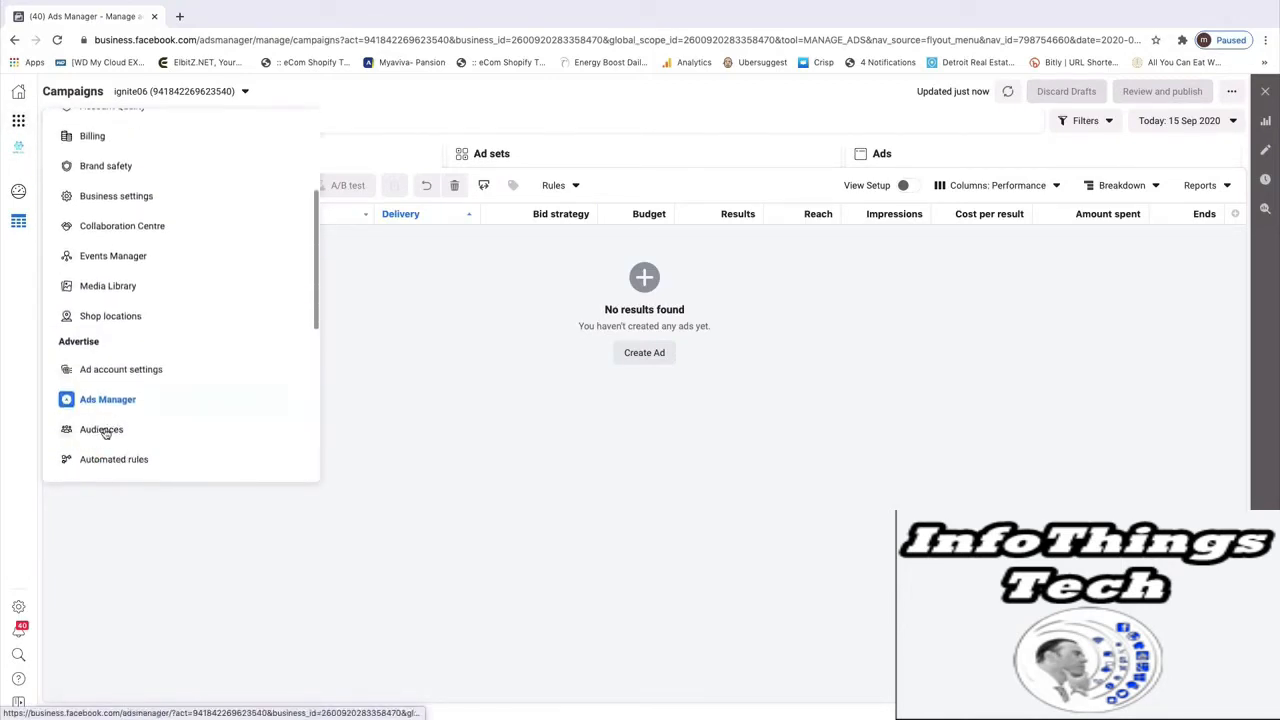
pyautogui.click(100, 430)
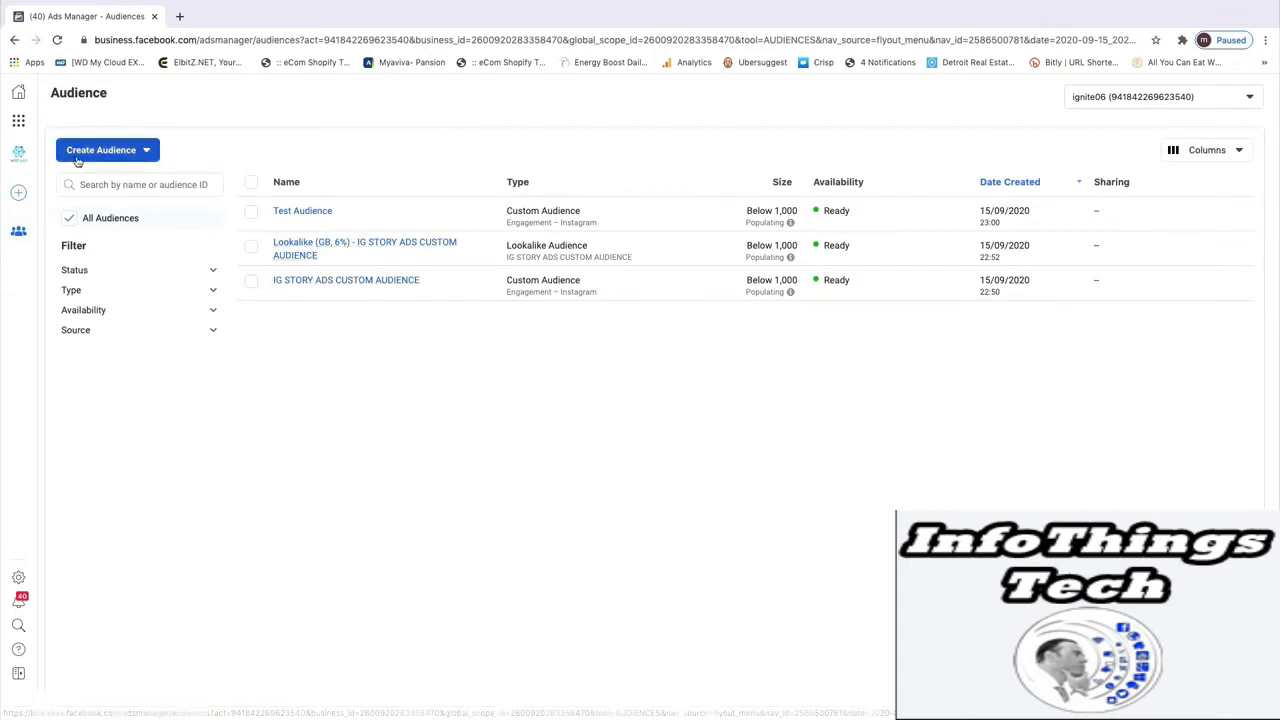
# Start a custom audience sourced from an Instagram account and select the professional account whose engaged people are included
pyautogui.click(147, 151)
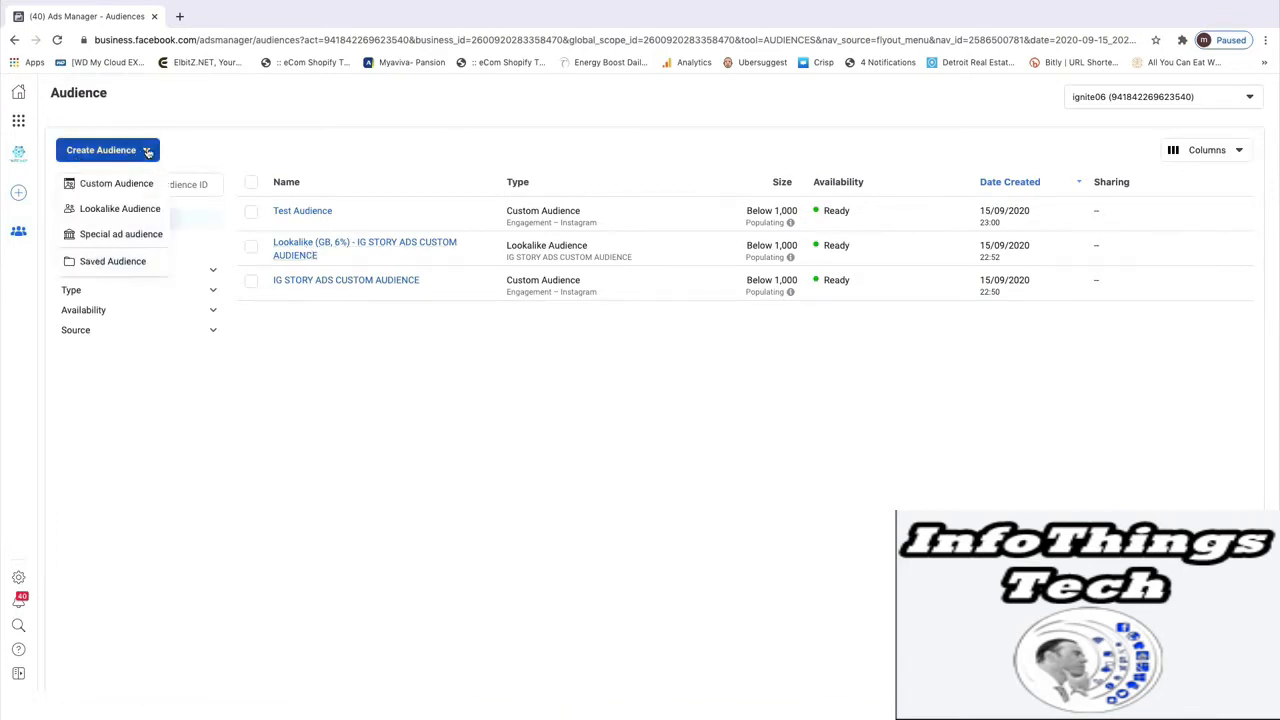
pyautogui.click(104, 187)
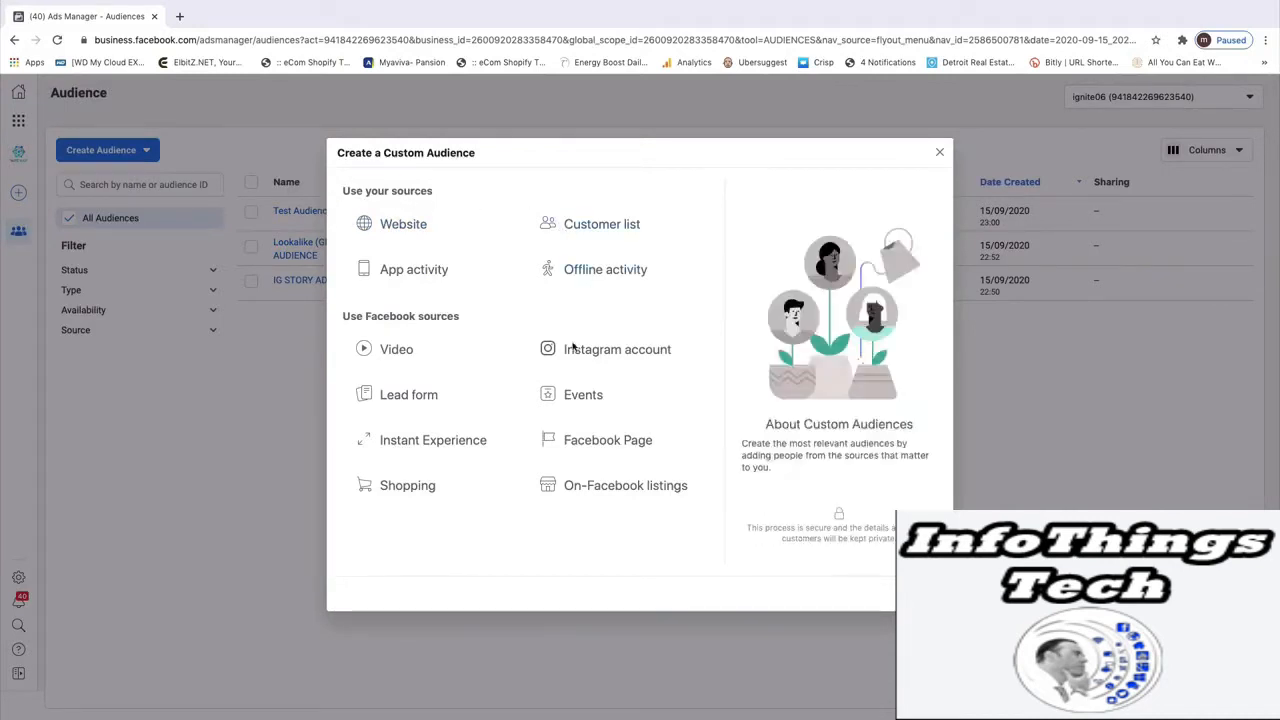
pyautogui.click(651, 359)
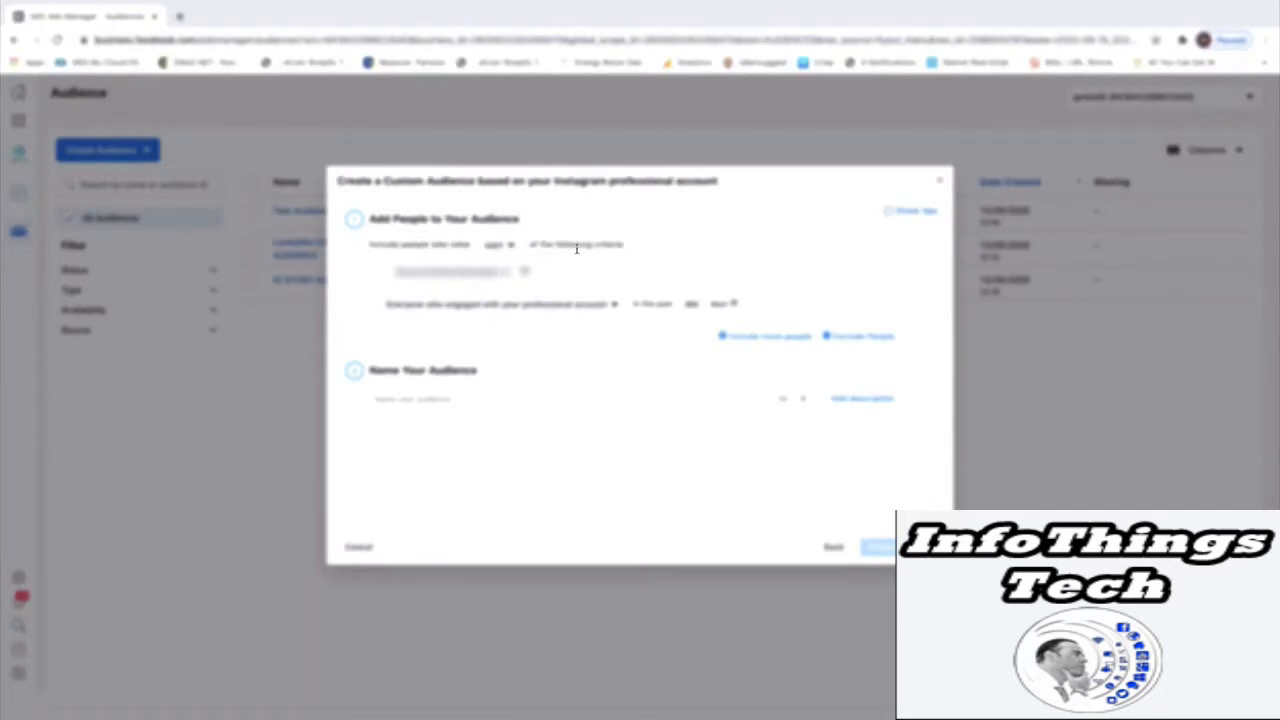
pyautogui.click(405, 273)
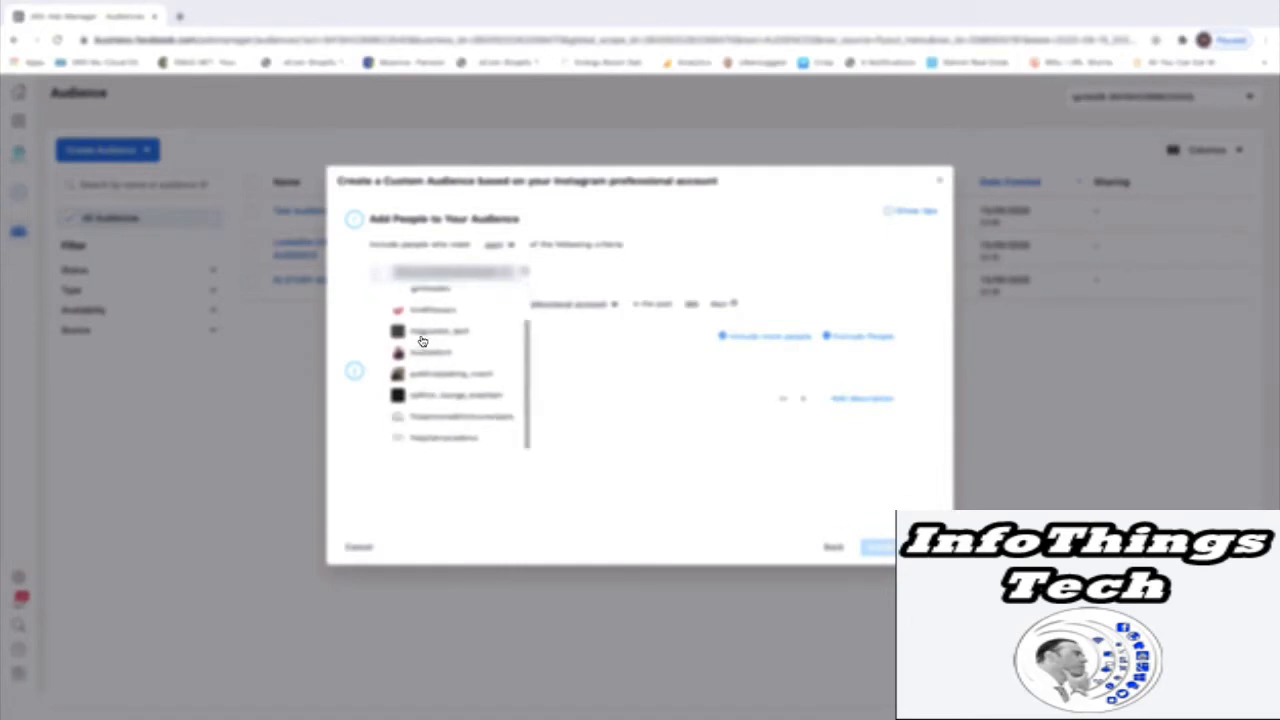
pyautogui.click(410, 352)
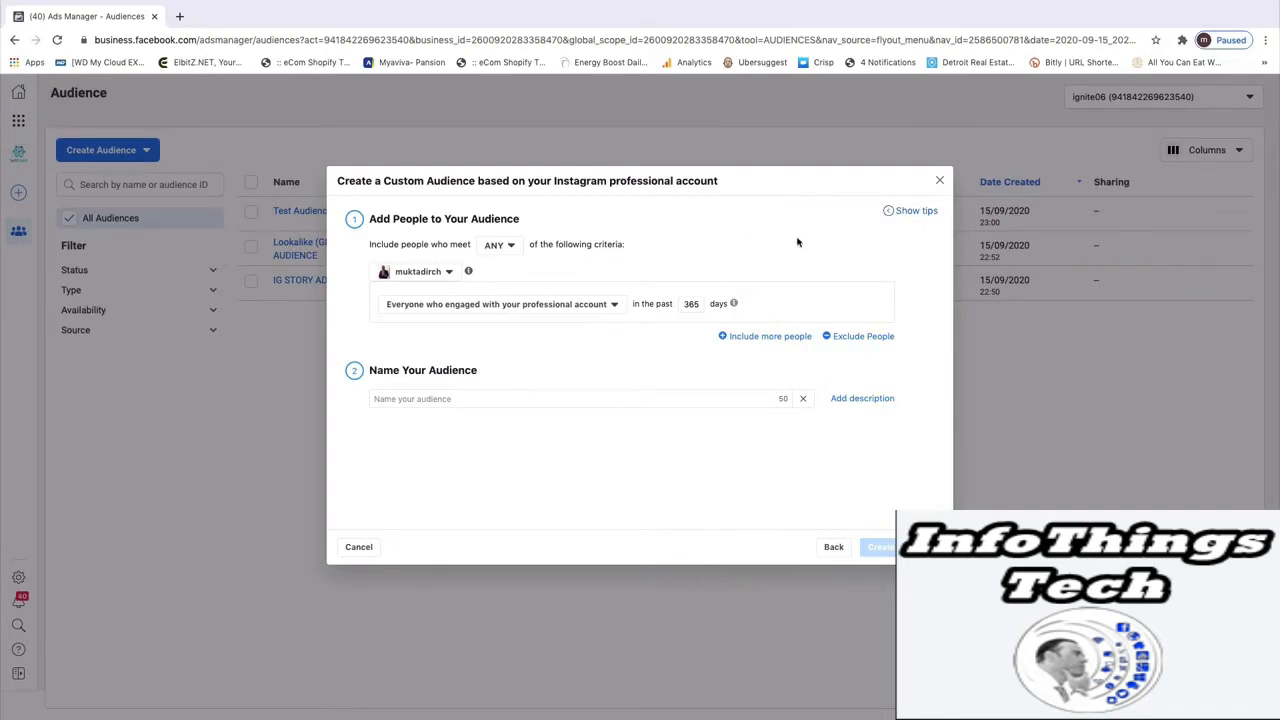
# Name the custom audience "Test Audience 01" and create it
pyautogui.click(416, 399)
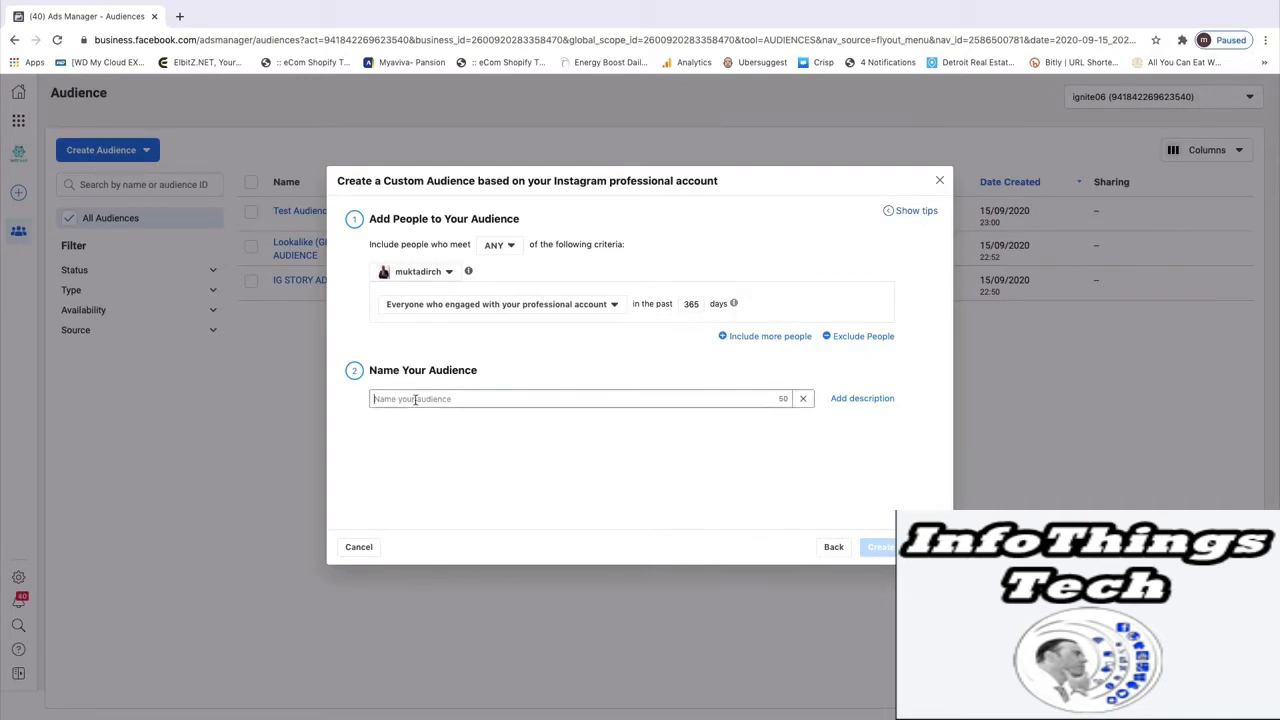
pyautogui.write('T')
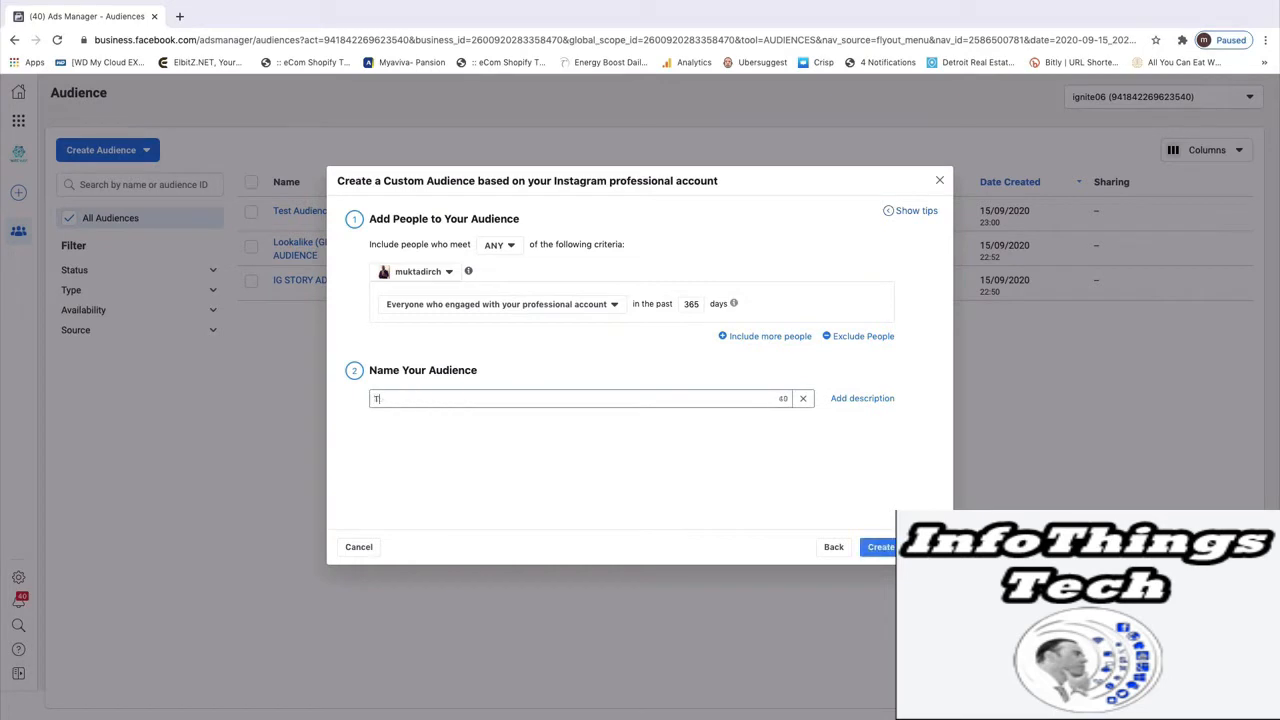
pyautogui.write('est Audience 01')
pyautogui.click(875, 547)
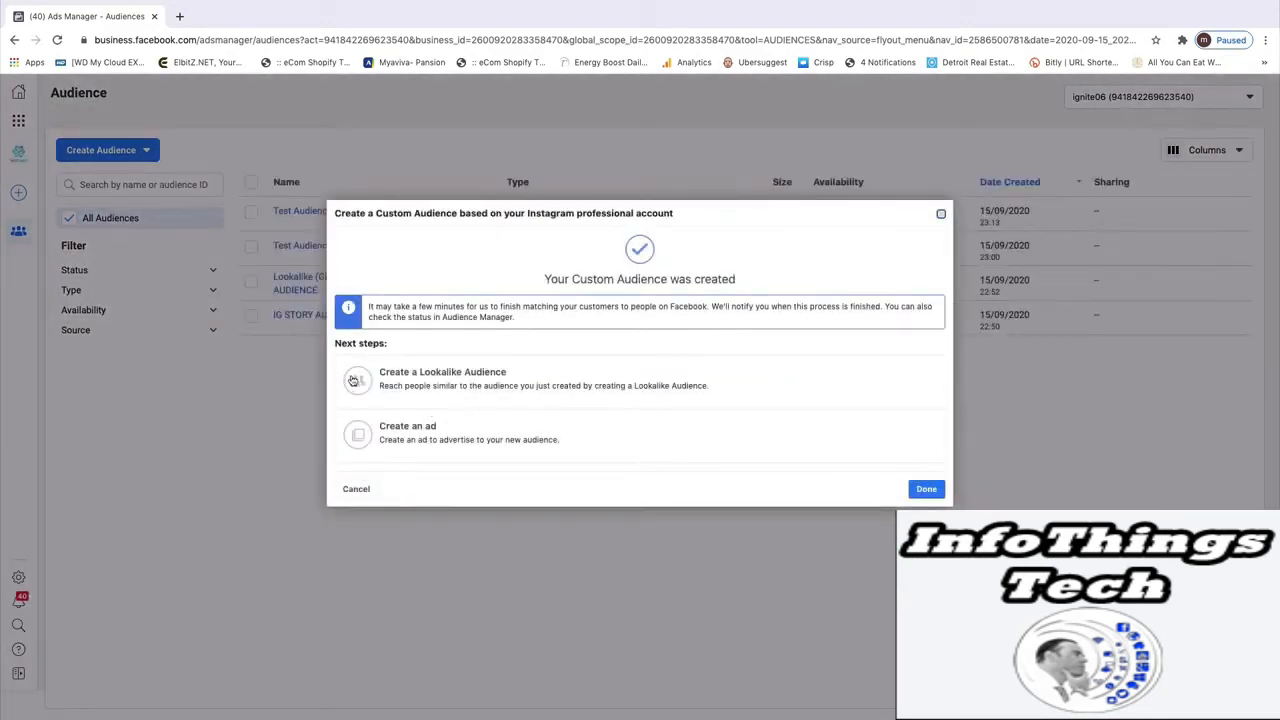
# Start a lookalike audience from Test Audience 01 and choose United Kingdom as the audience location
pyautogui.click(427, 383)
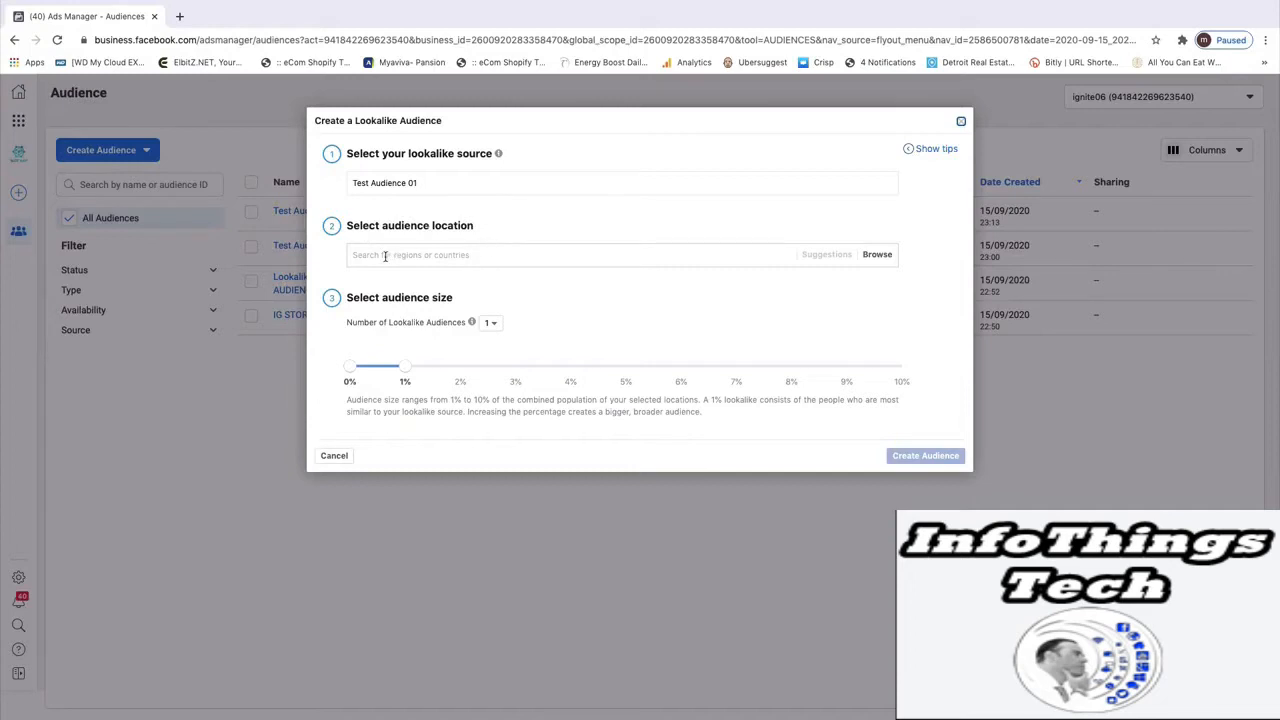
pyautogui.click(879, 256)
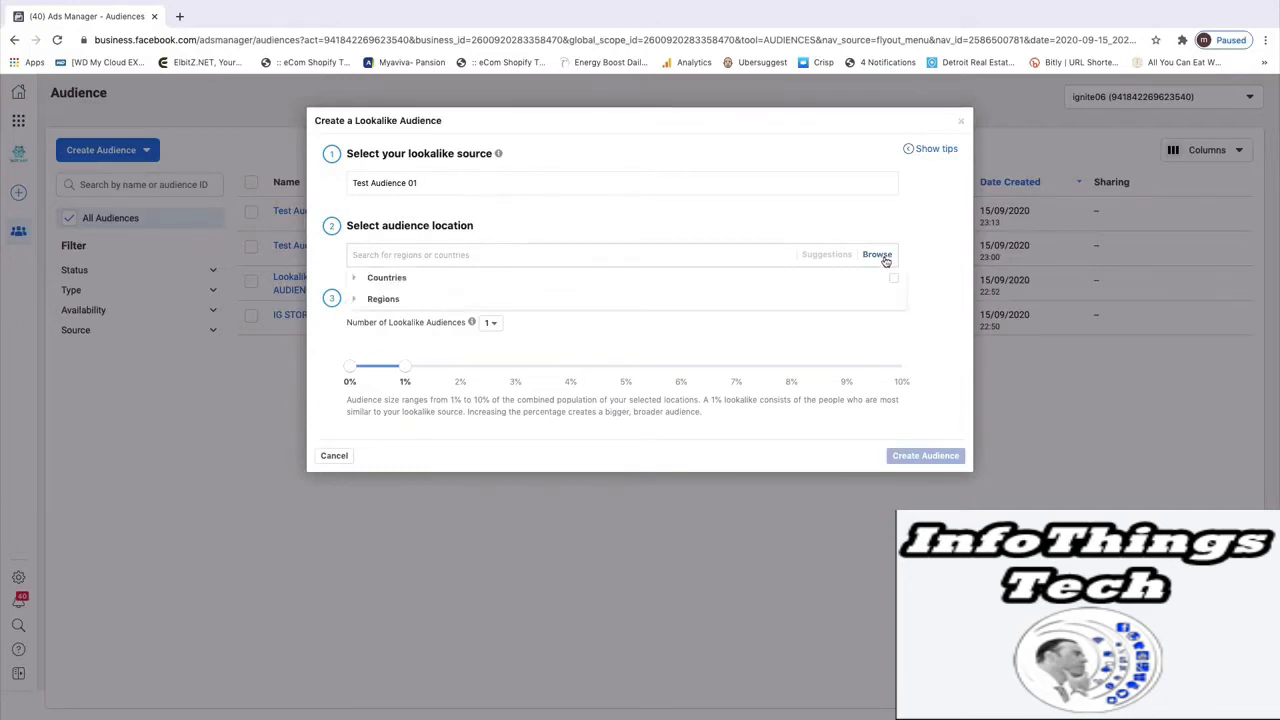
pyautogui.click(355, 278)
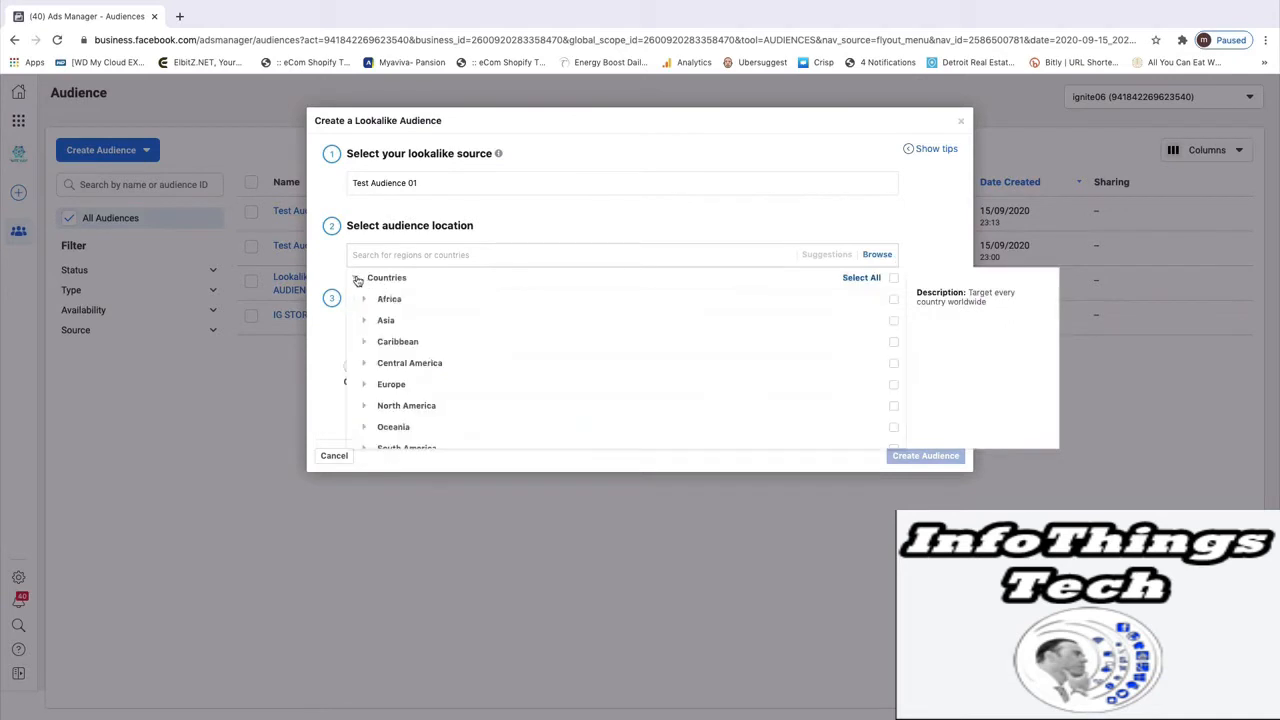
pyautogui.scroll(-2, 465, 413)
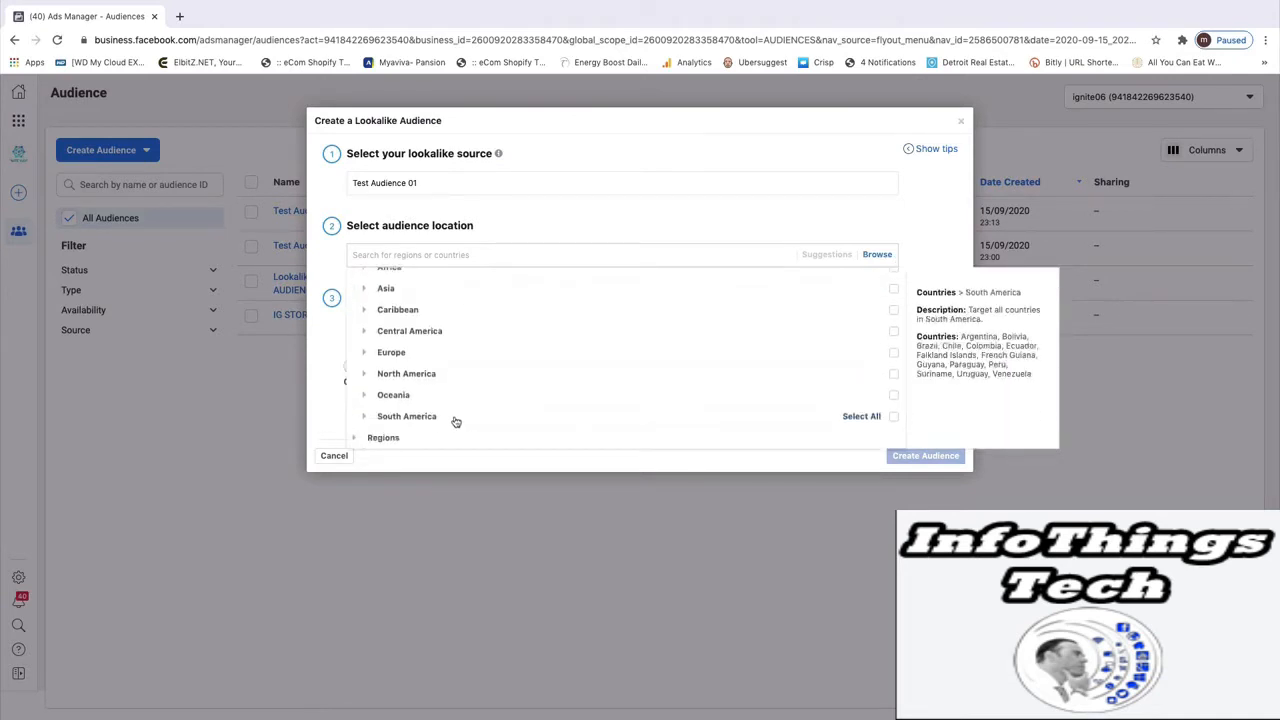
pyautogui.click(625, 218)
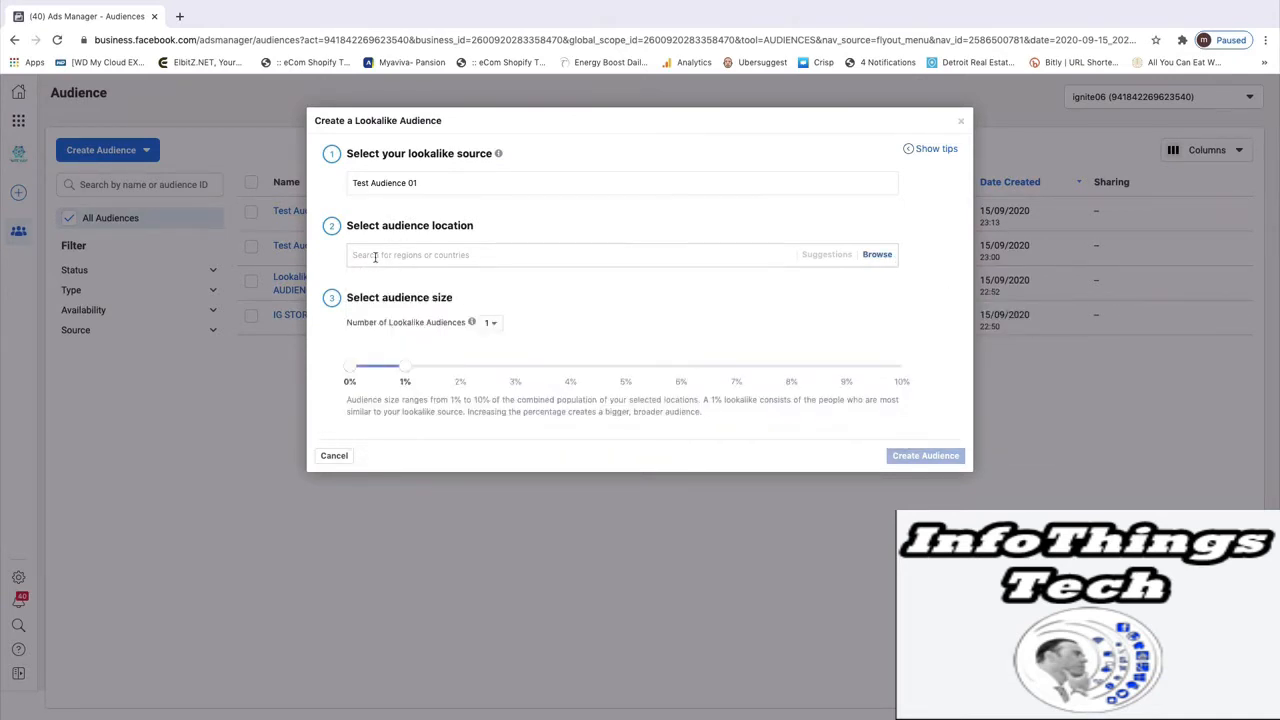
pyautogui.write('united')
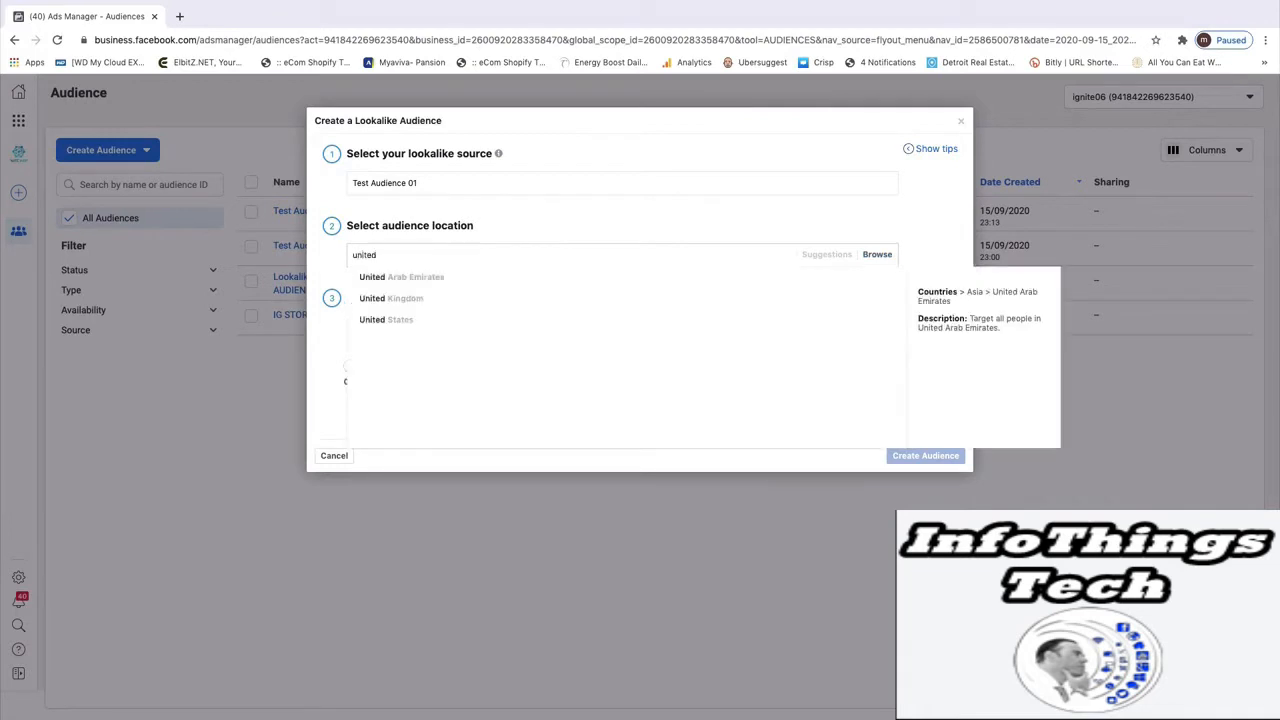
pyautogui.click(376, 298)
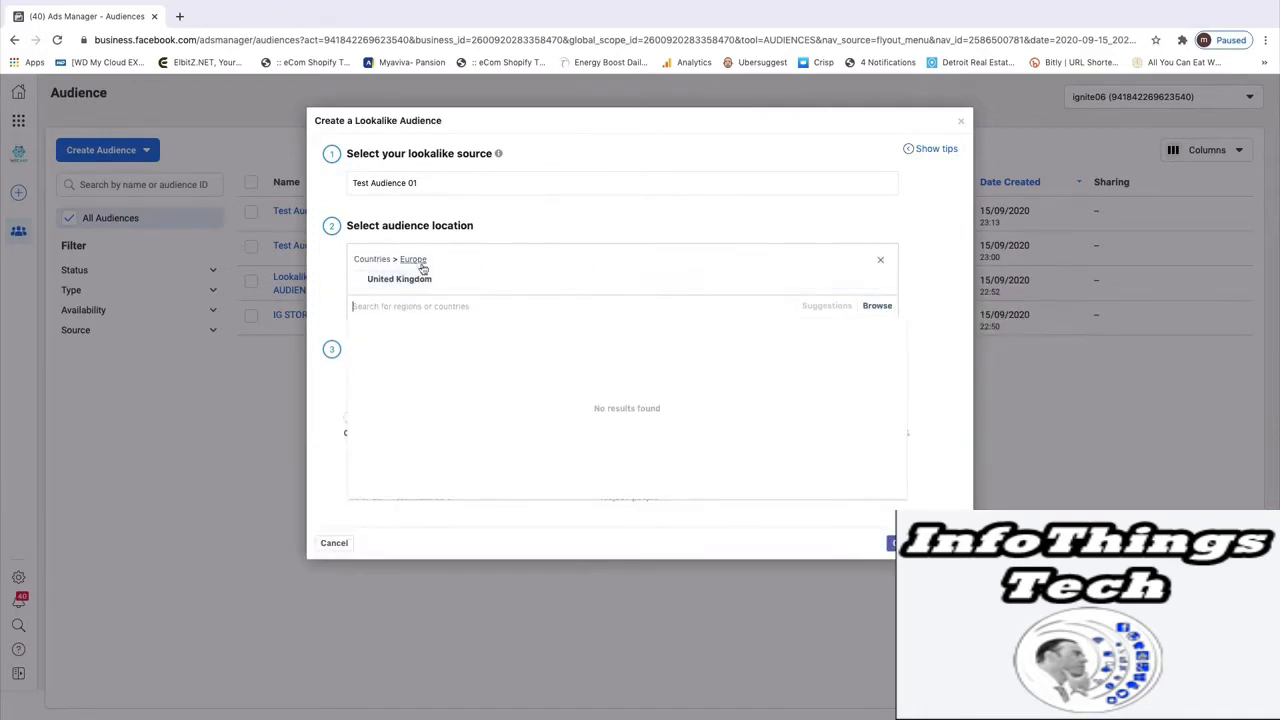
pyautogui.click(842, 218)
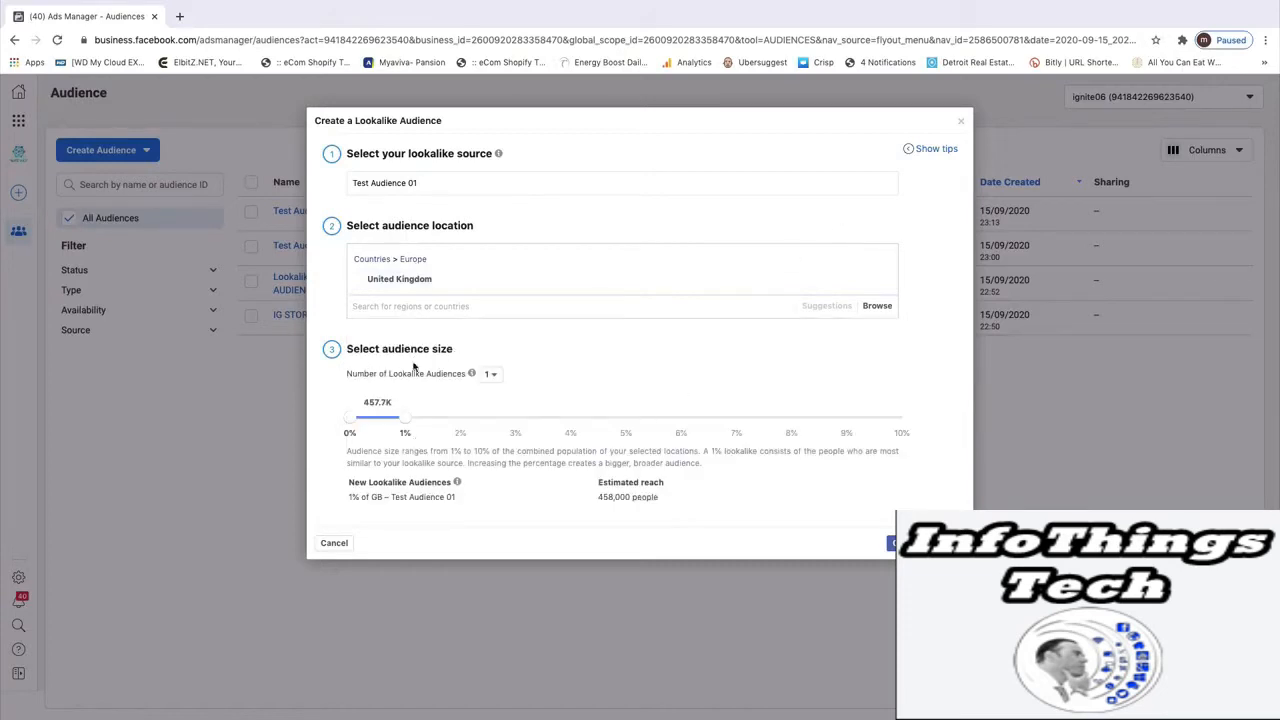
# Set the lookalike audience size to 6% and close the dialog without creating the audience
pyautogui.moveTo(471, 378)
pyautogui.moveTo(404, 419); pyautogui.dragTo(686, 432)
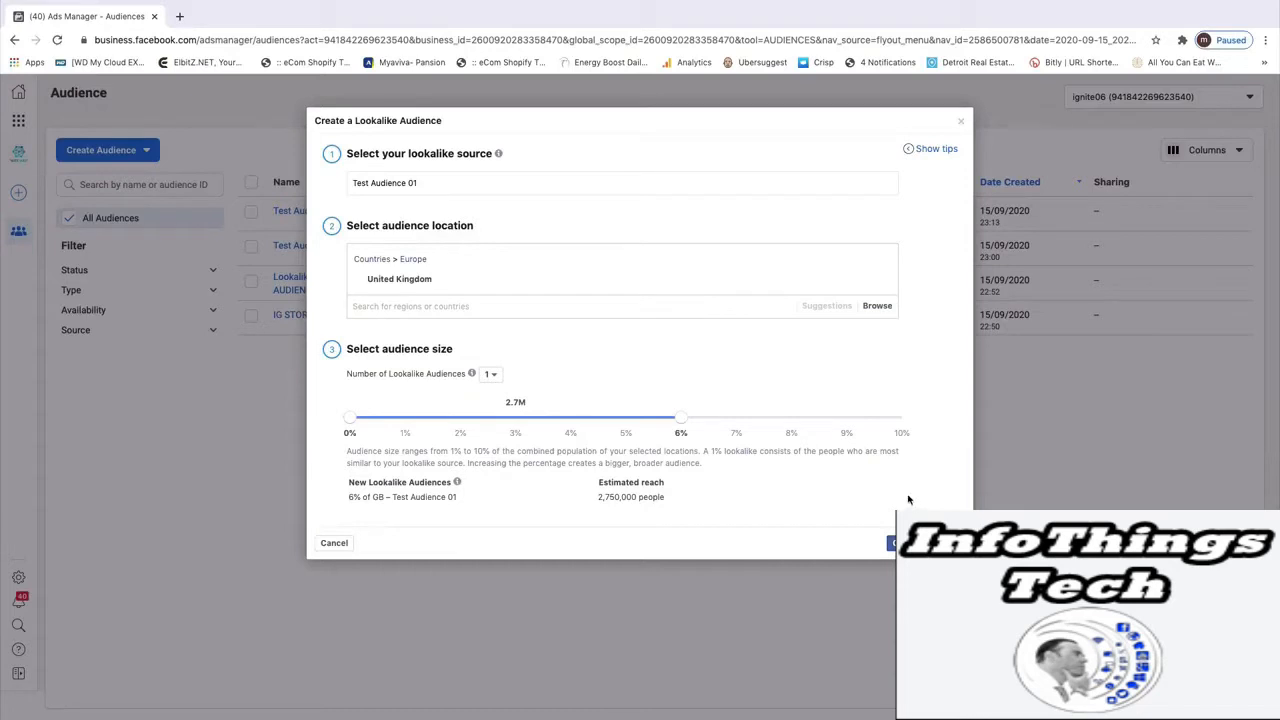
pyautogui.click(961, 122)
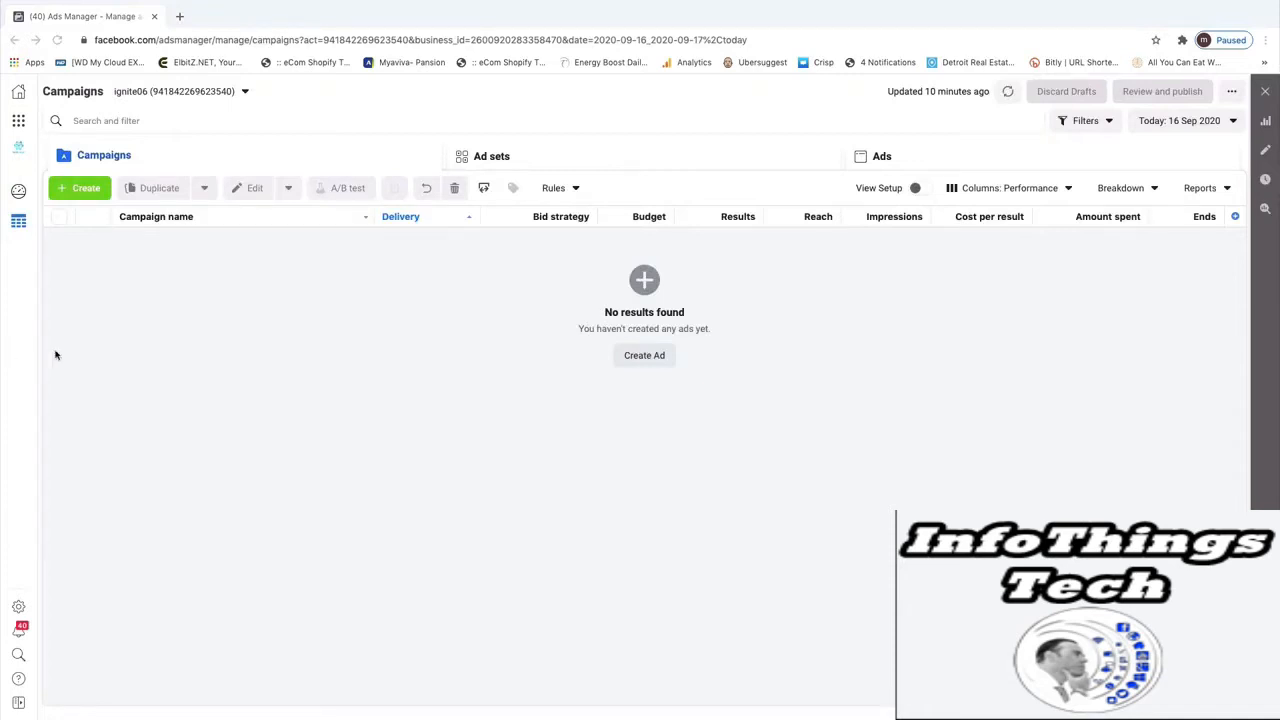
# Start a new campaign with the Traffic objective and name it "IG STORY ADS -CBO"
pyautogui.click(85, 190)
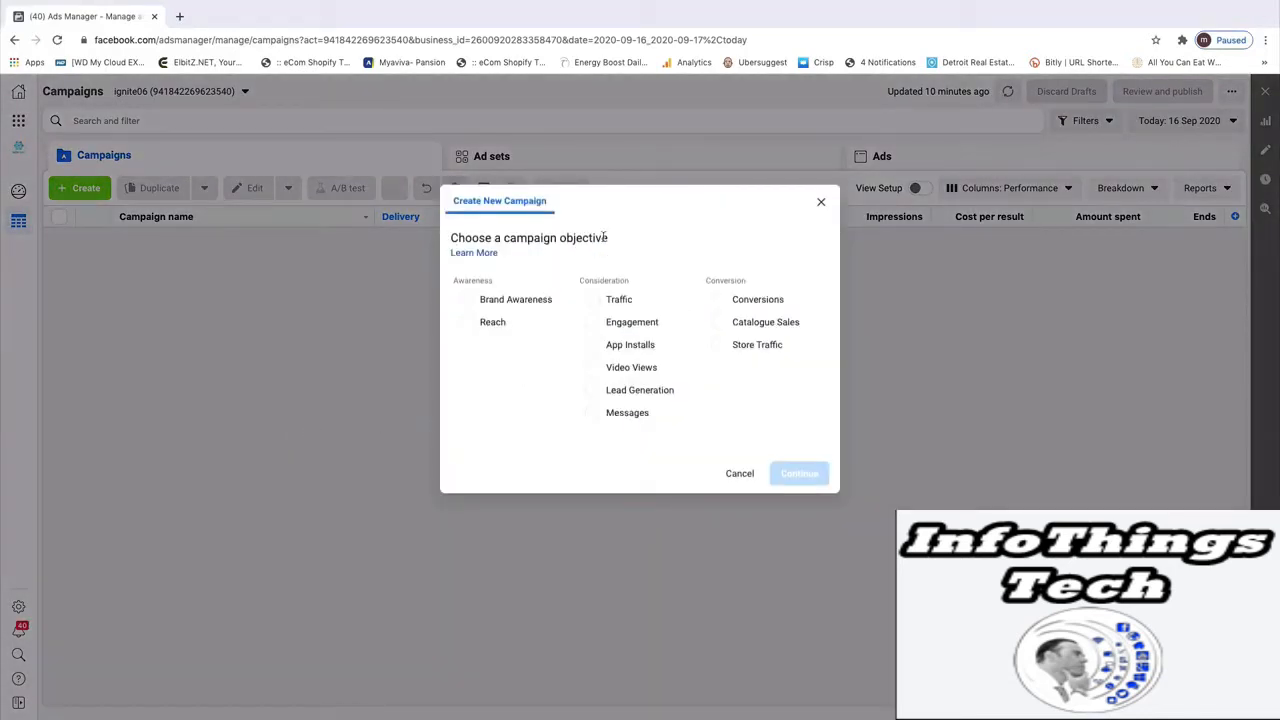
pyautogui.click(597, 306)
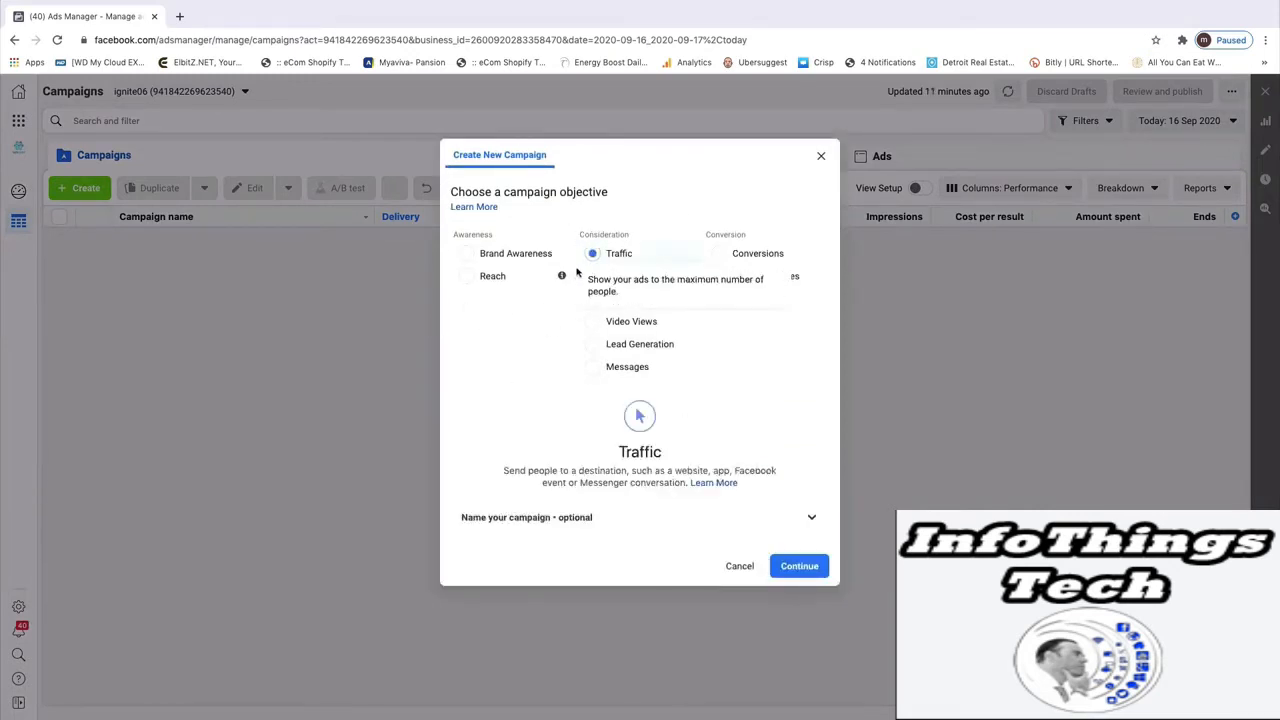
pyautogui.click(600, 520)
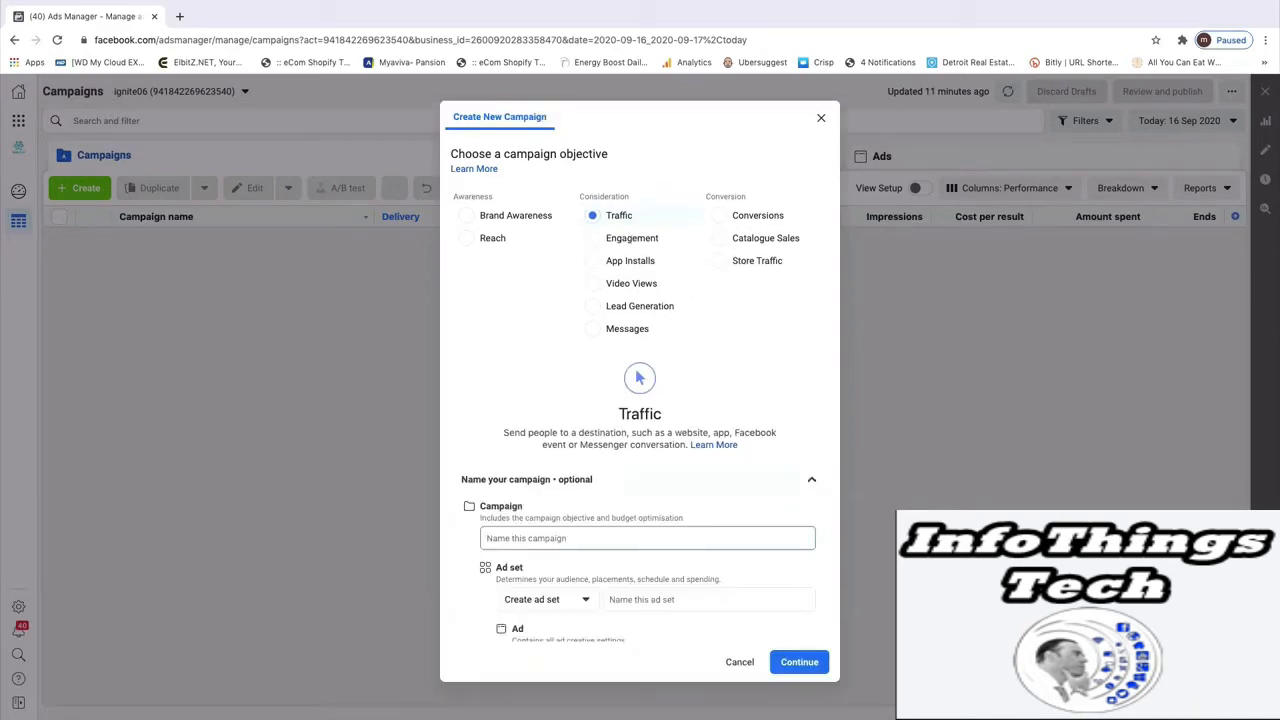
pyautogui.write('IG STORY ADS -CBD')
# Copy the campaign name into the ad set name and change its ending to read "IG STORY ADS -AD SET"
pyautogui.moveTo(568, 541); pyautogui.dragTo(482, 541)
pyautogui.rightClick(537, 540)
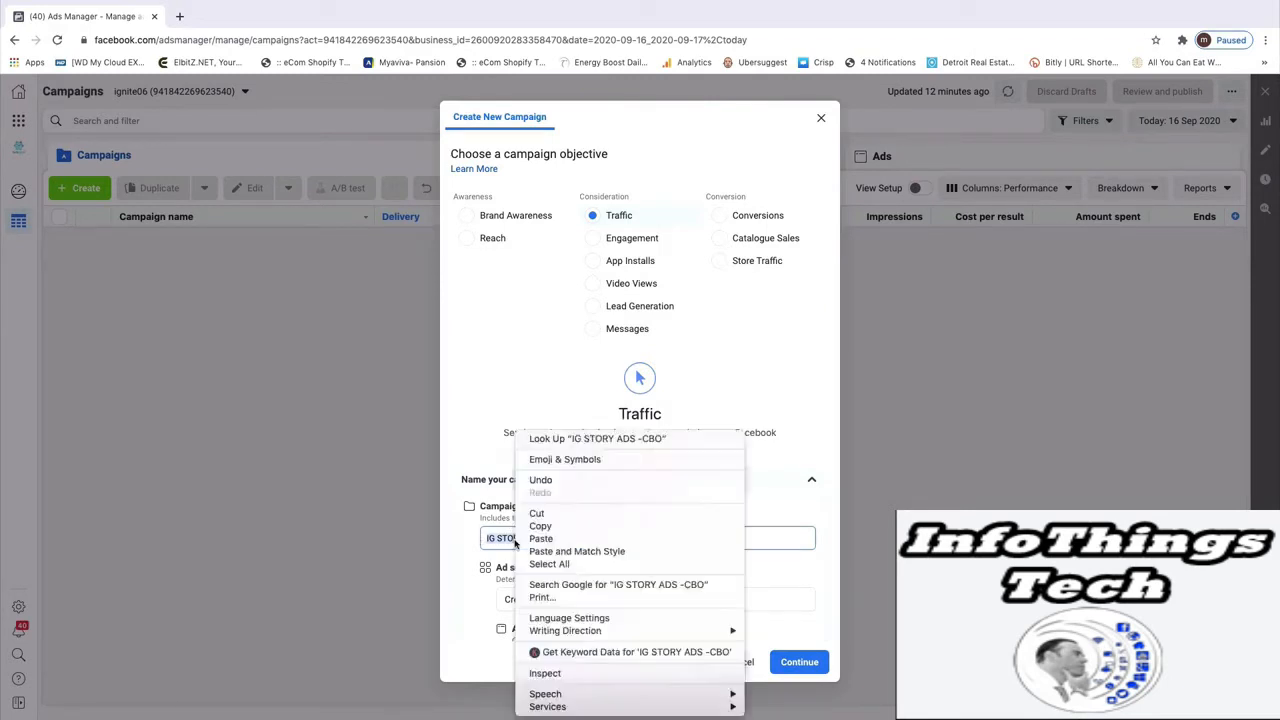
pyautogui.click(540, 526)
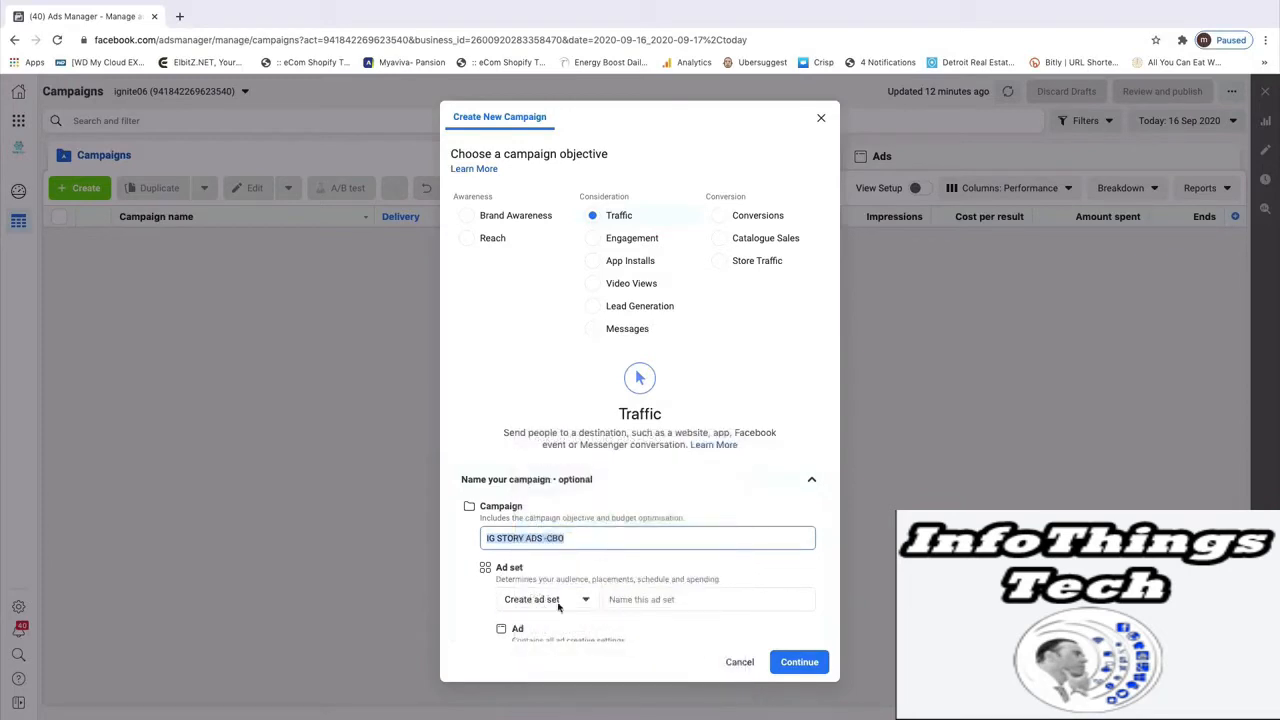
pyautogui.click(650, 603)
pyautogui.rightClick(641, 604)
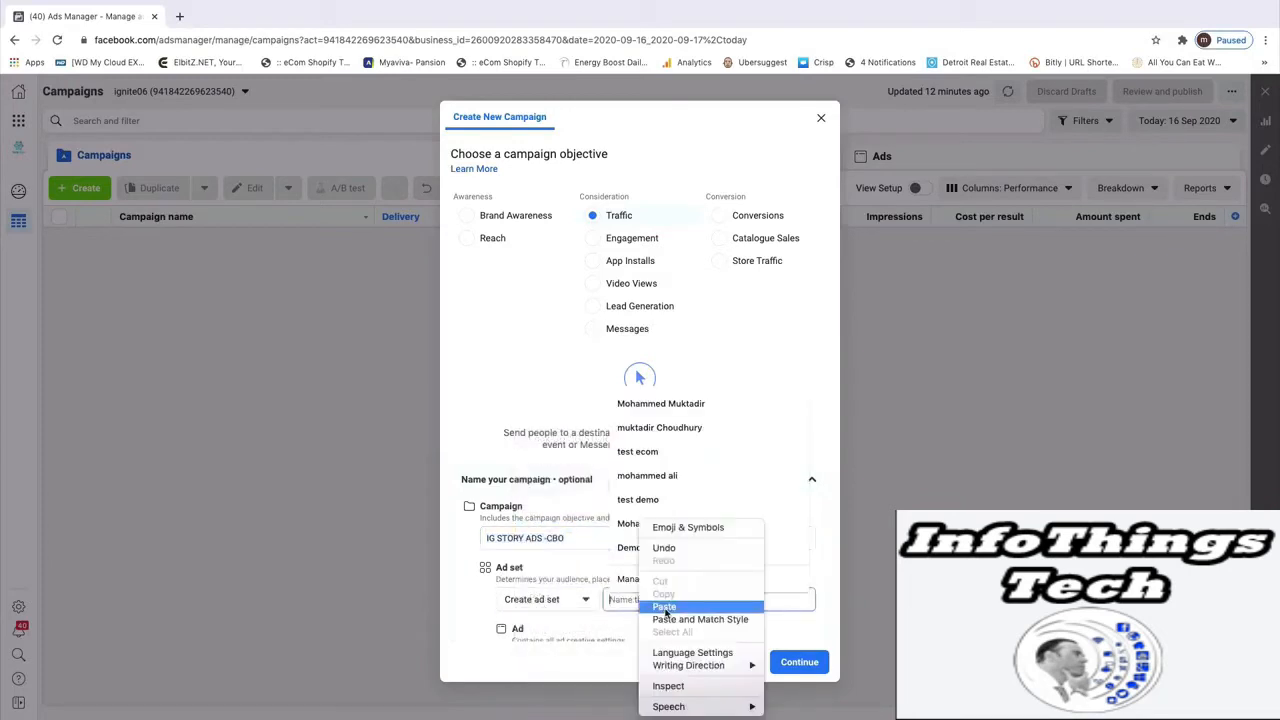
pyautogui.click(636, 618)
pyautogui.press('BackSpace')
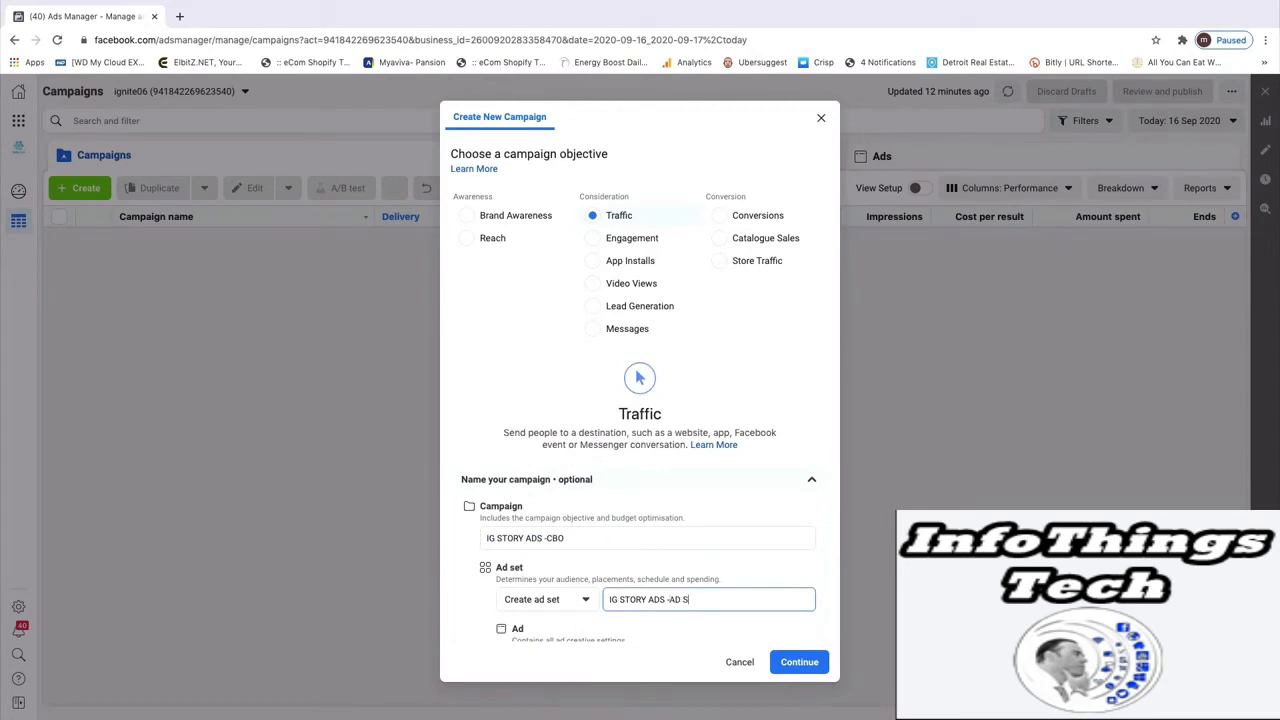
# Name the ad "IG STORY ADS -AD", reusing the copied campaign name, and continue to the campaign draft
pyautogui.scroll(-1, 641, 582)
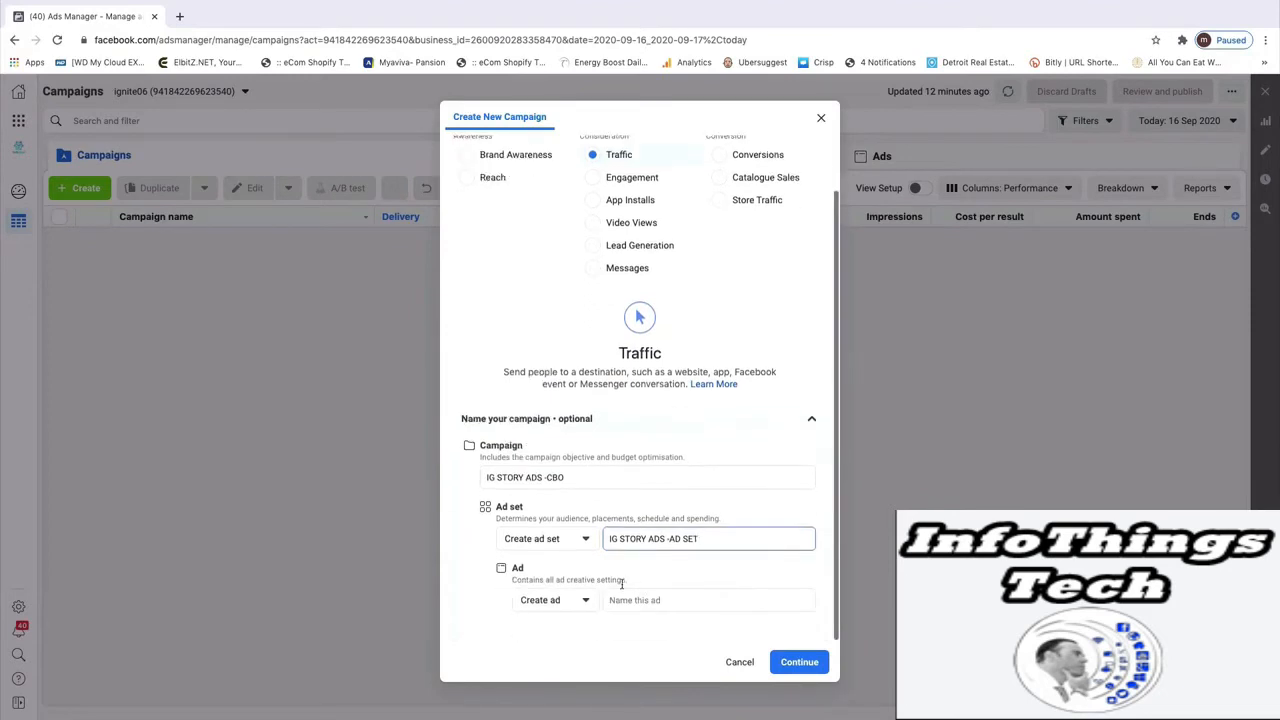
pyautogui.click(636, 603)
pyautogui.rightClick(636, 603)
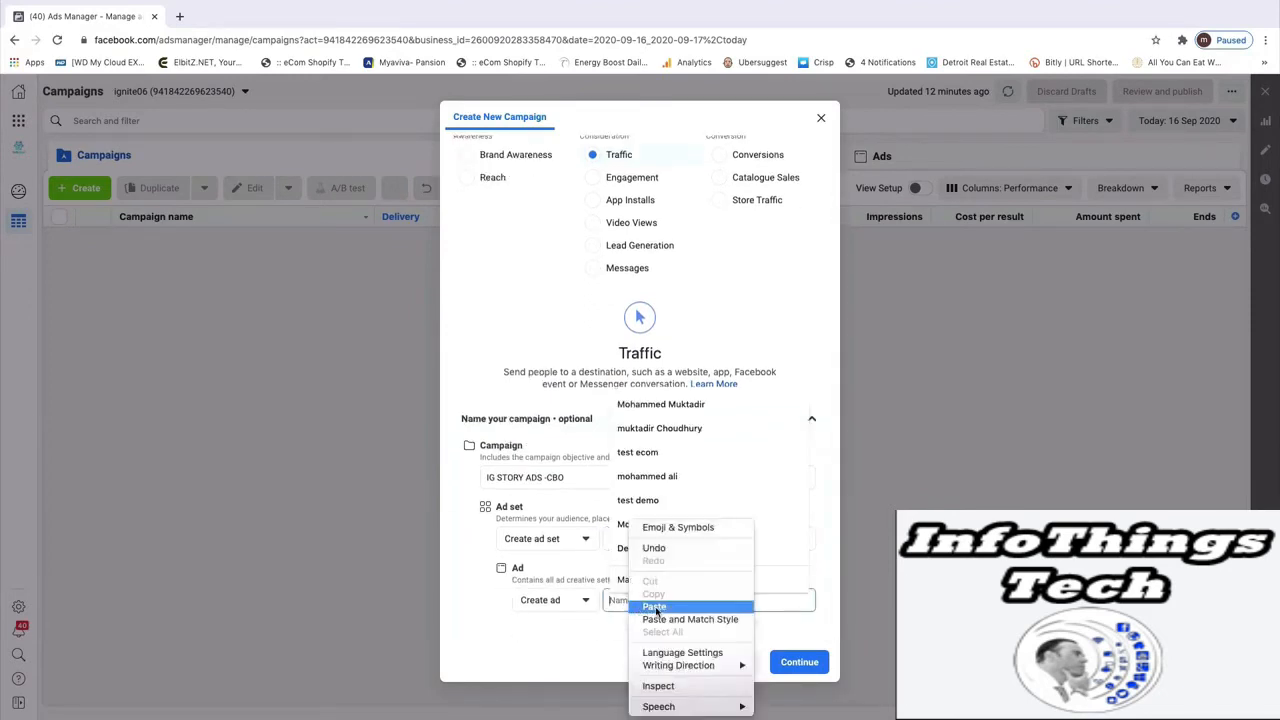
pyautogui.click(650, 604)
pyautogui.hotkey('ctrl', 'v')
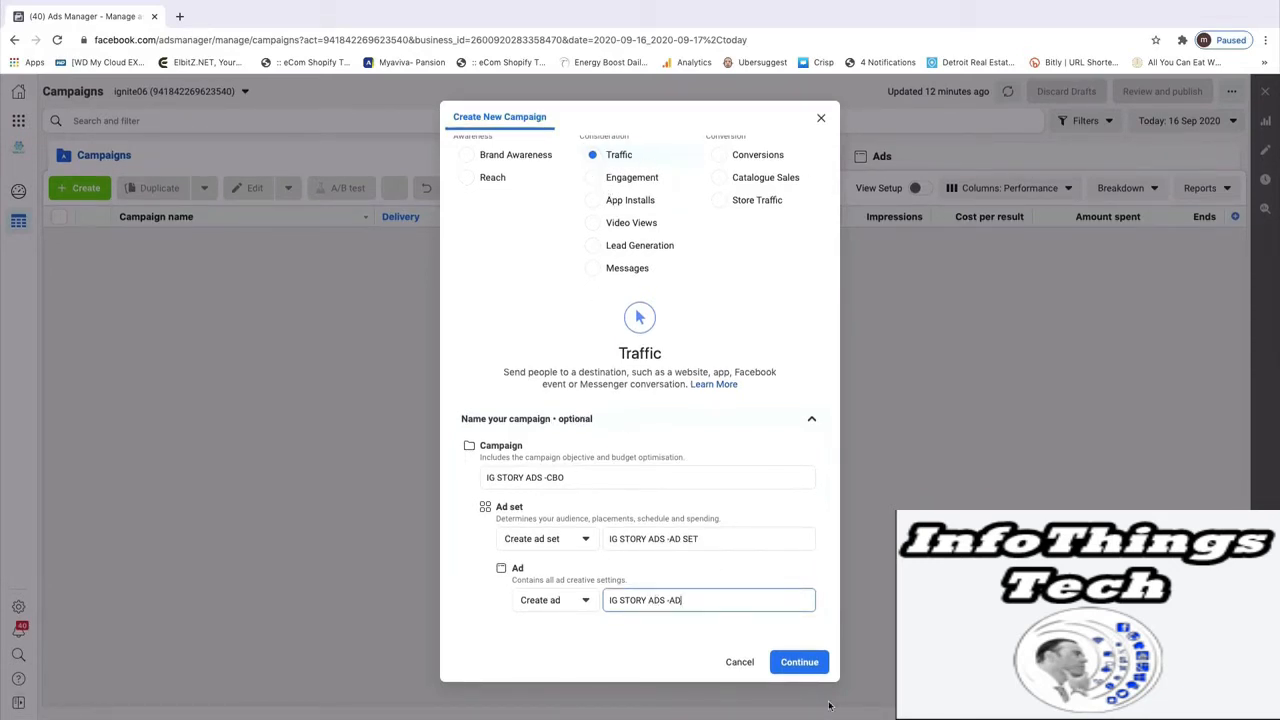
pyautogui.click(807, 665)
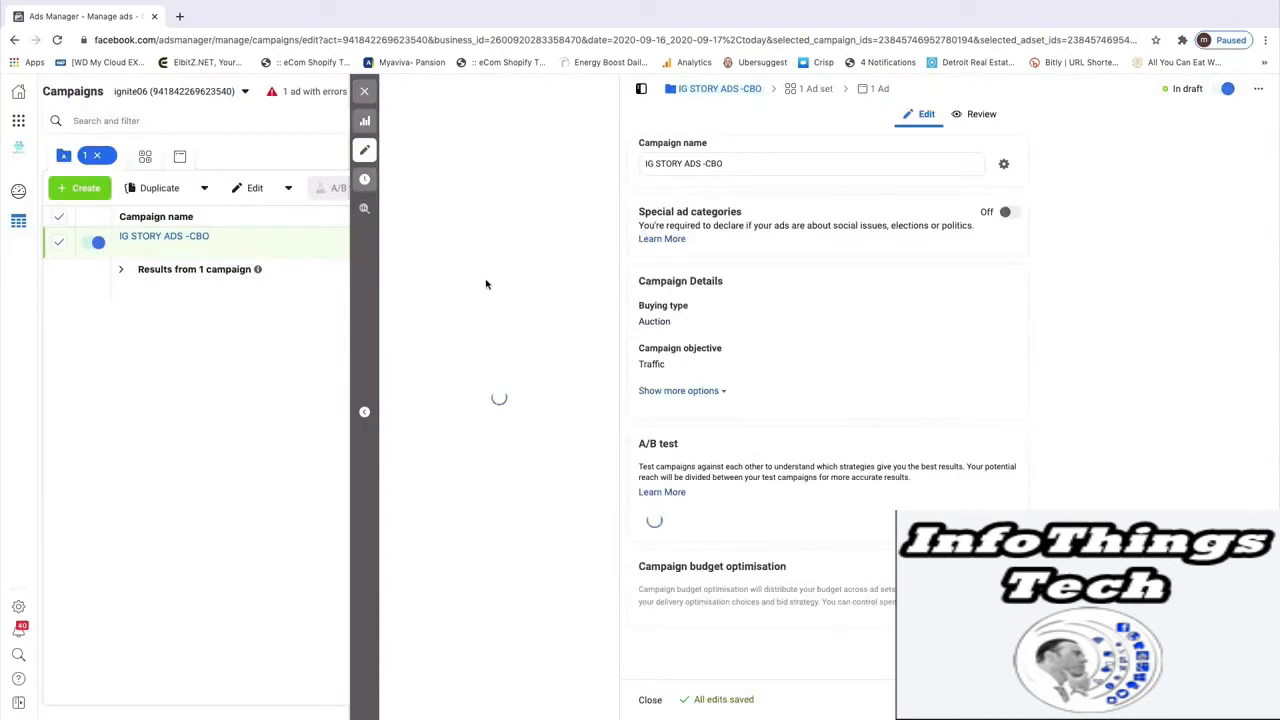
# Set the campaign's daily budget to £5.00 and expand the additional campaign bid strategy options
pyautogui.scroll(-1, 916, 340)
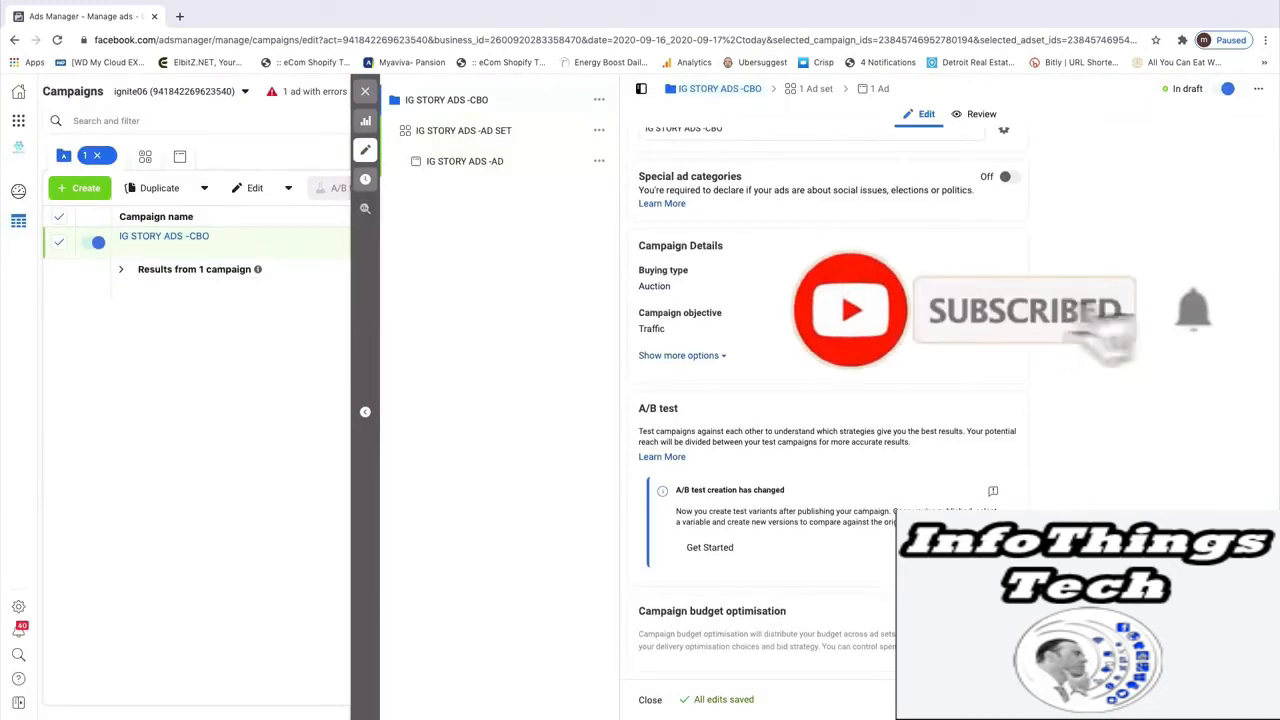
pyautogui.scroll(-3, 720, 658)
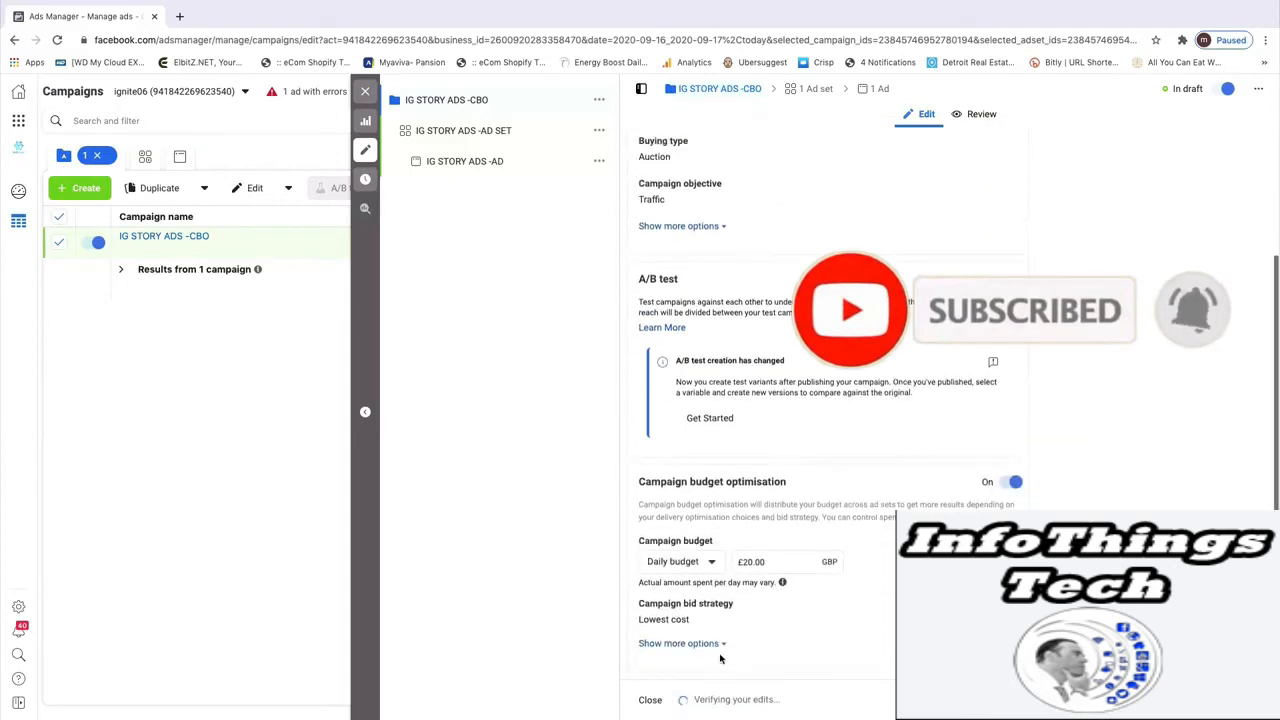
pyautogui.click(770, 562)
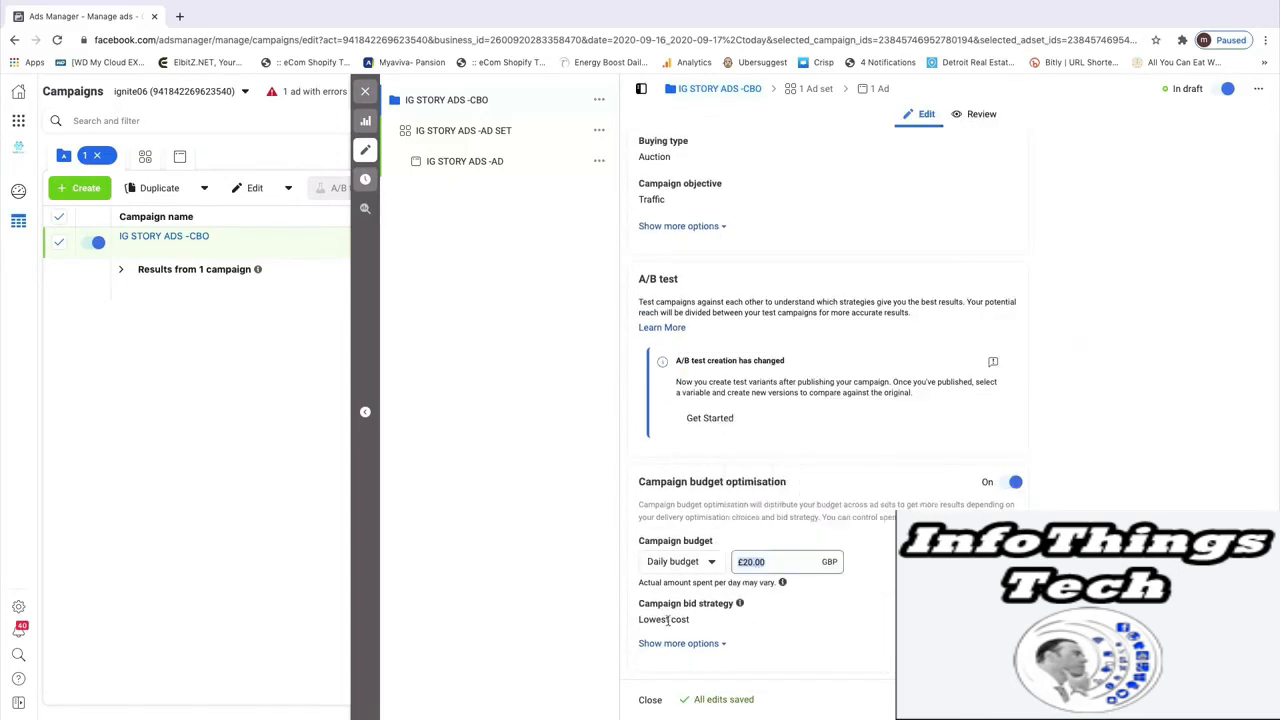
pyautogui.write('5')
pyautogui.click(810, 641)
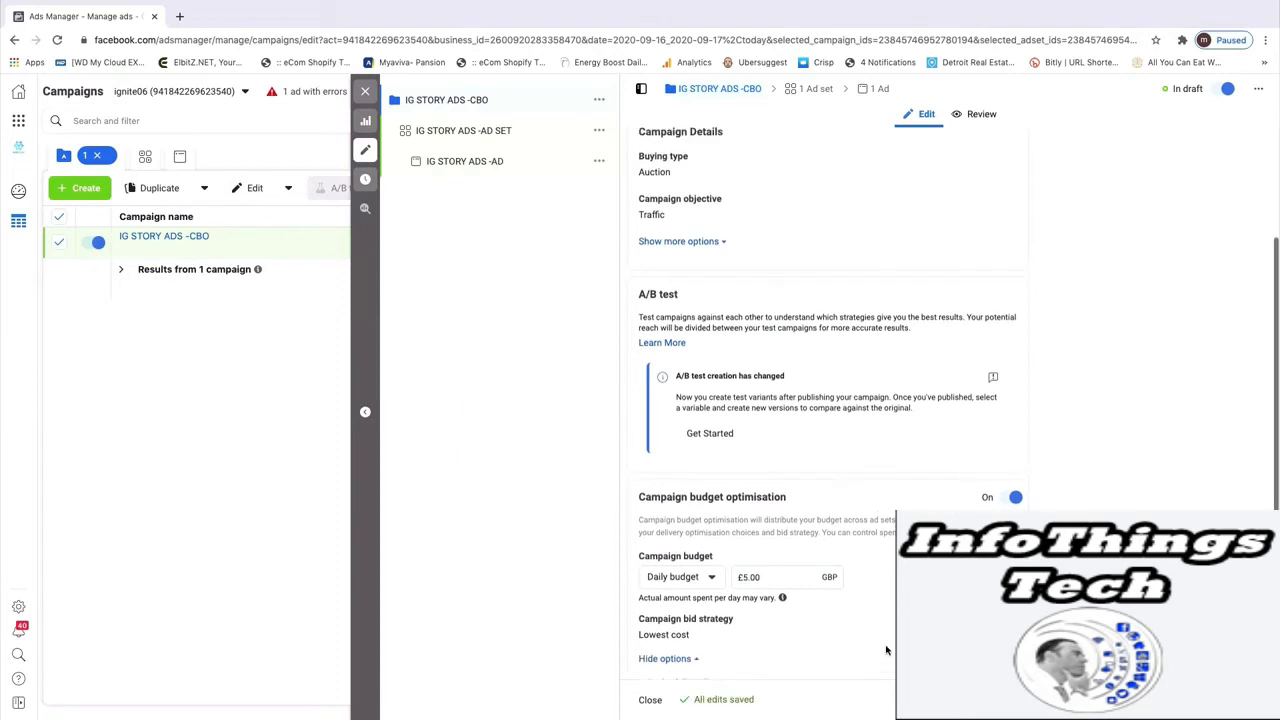
pyautogui.scroll(-1, 886, 650)
pyautogui.scroll(1, 864, 649)
# Open the IG STORY ADS -AD SET settings, review the traffic destination and expand the extra budget and schedule options
pyautogui.click(428, 134)
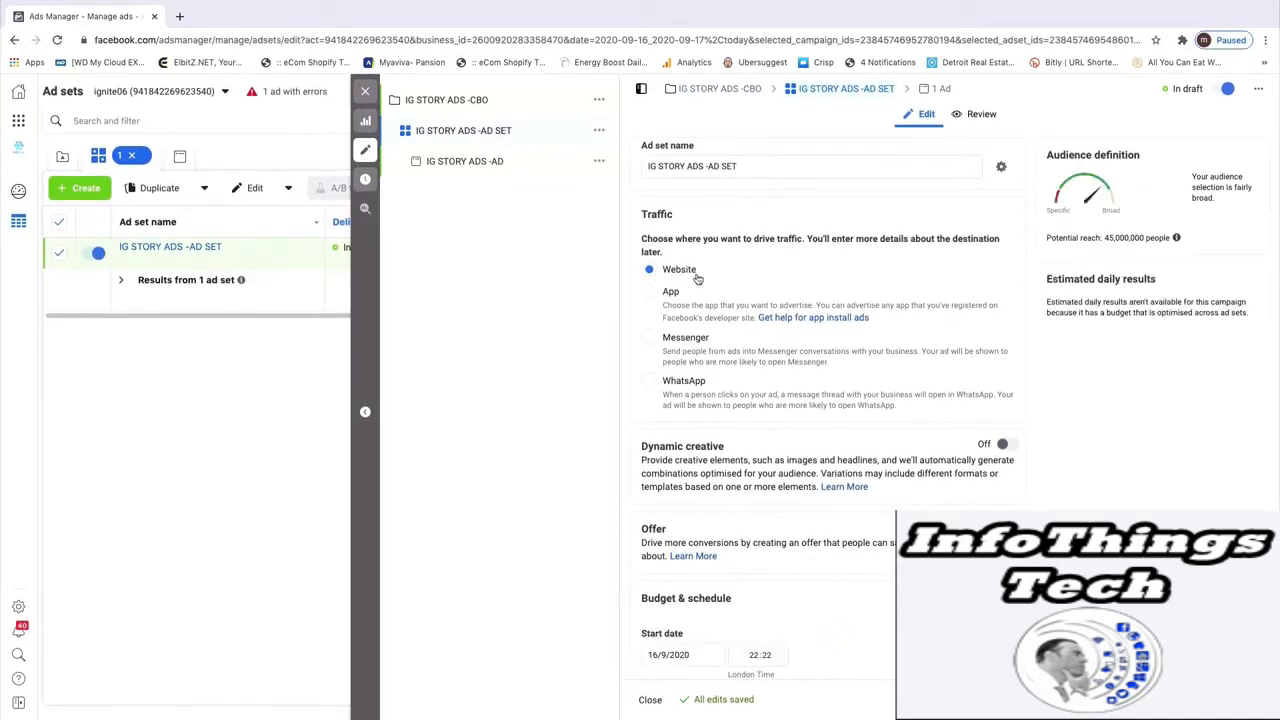
pyautogui.scroll(-2, 708, 442)
pyautogui.scroll(-2, 708, 442)
pyautogui.scroll(3, 715, 320)
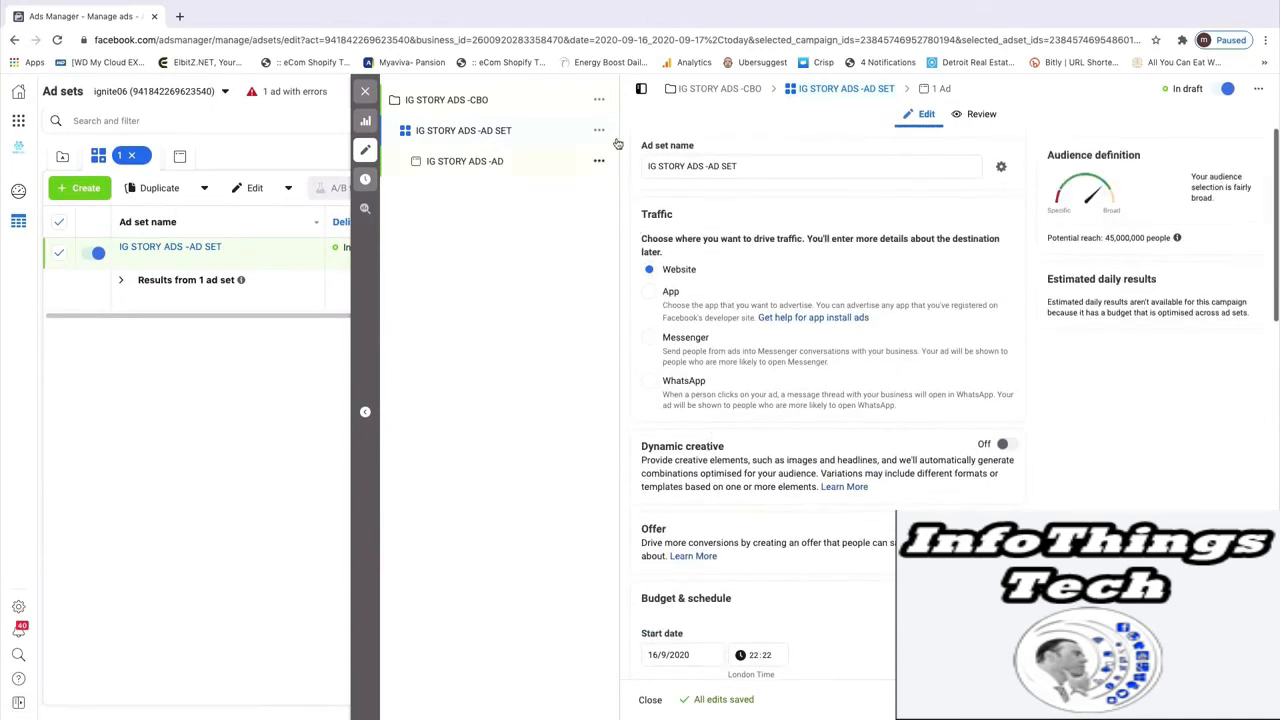
pyautogui.scroll(-3, 760, 390)
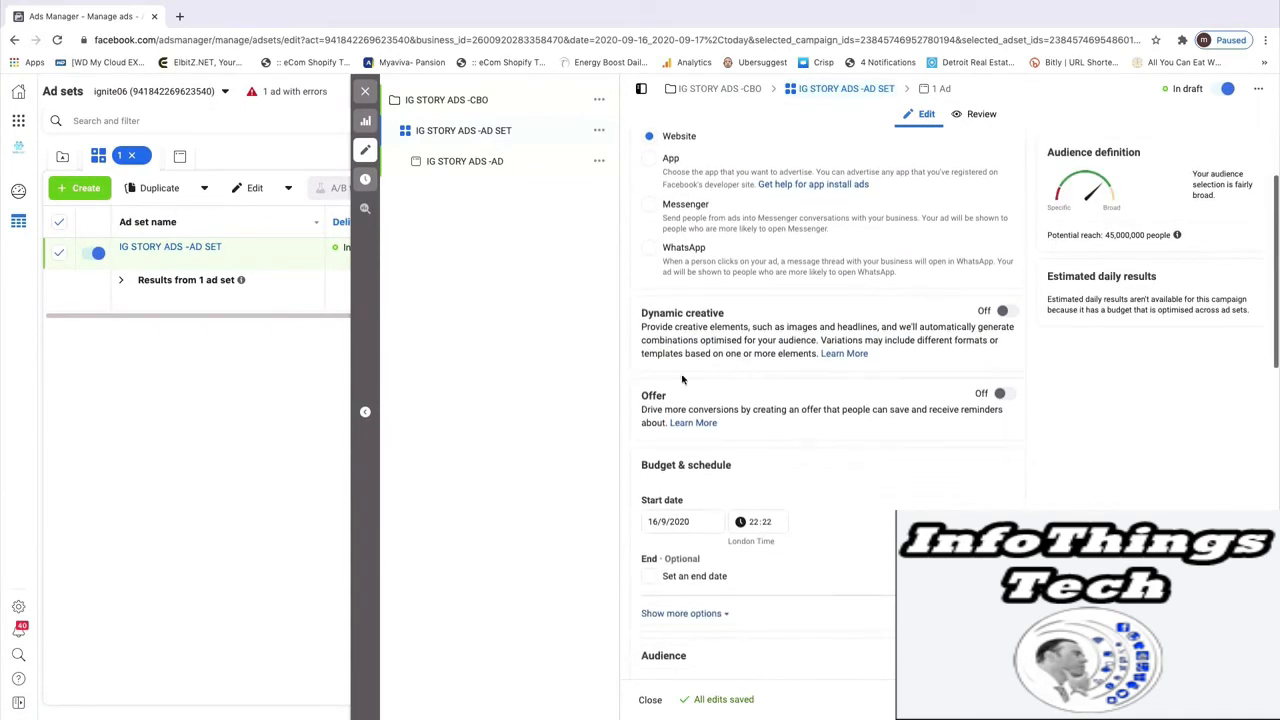
pyautogui.scroll(-3, 783, 405)
pyautogui.click(715, 486)
pyautogui.scroll(-2, 705, 460)
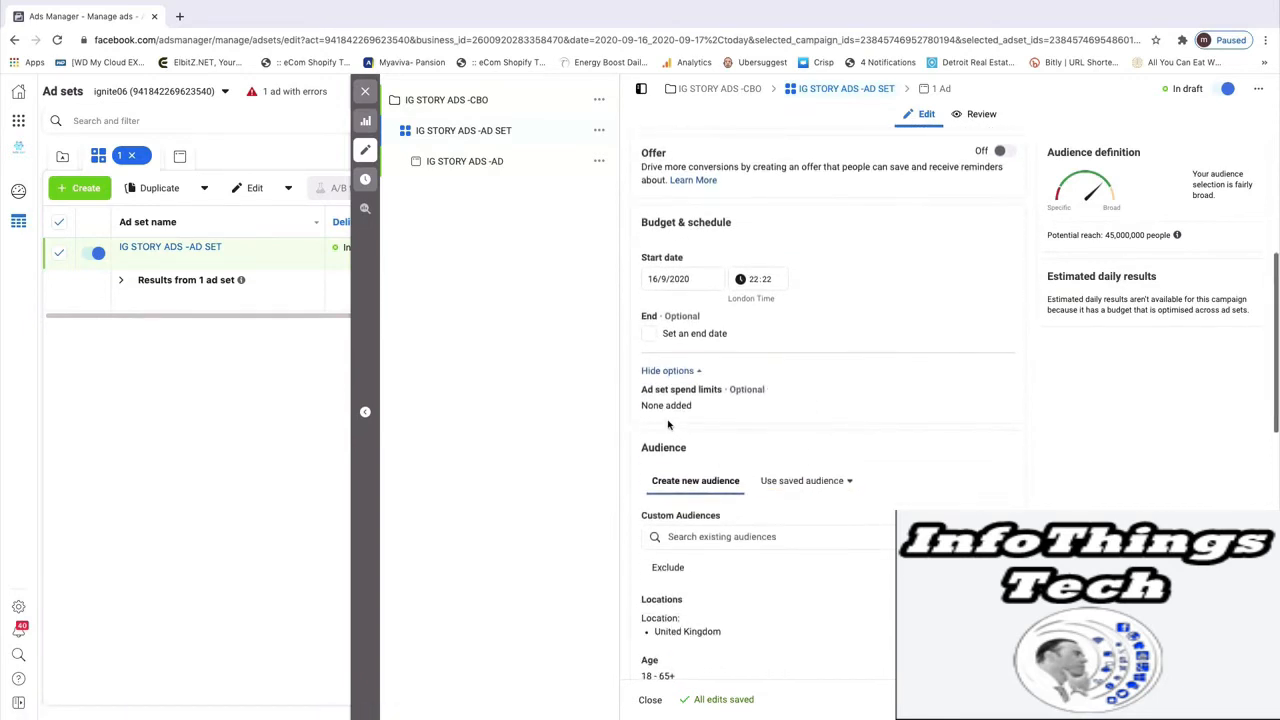
# Add "Lookalike (GB, 6%) - IG STORY ADS CUSTOM AUDIENCE" to the ad set's custom audiences
pyautogui.scroll(-2, 836, 440)
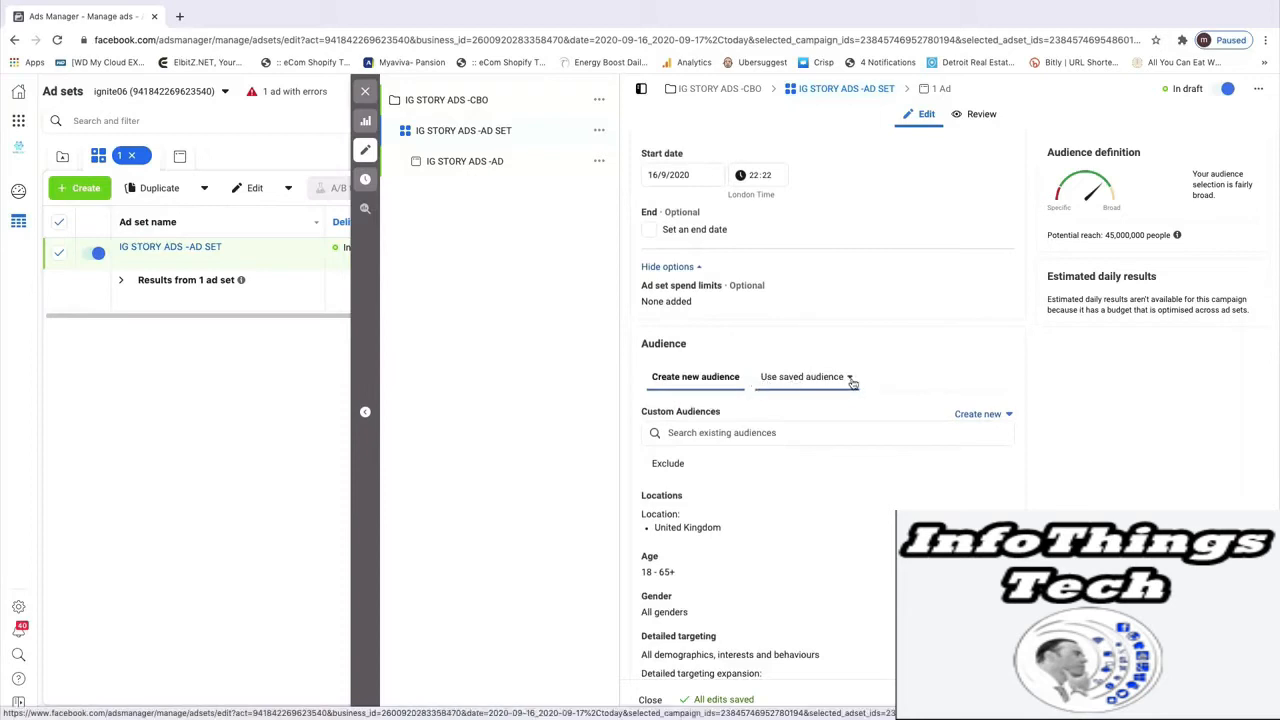
pyautogui.click(849, 378)
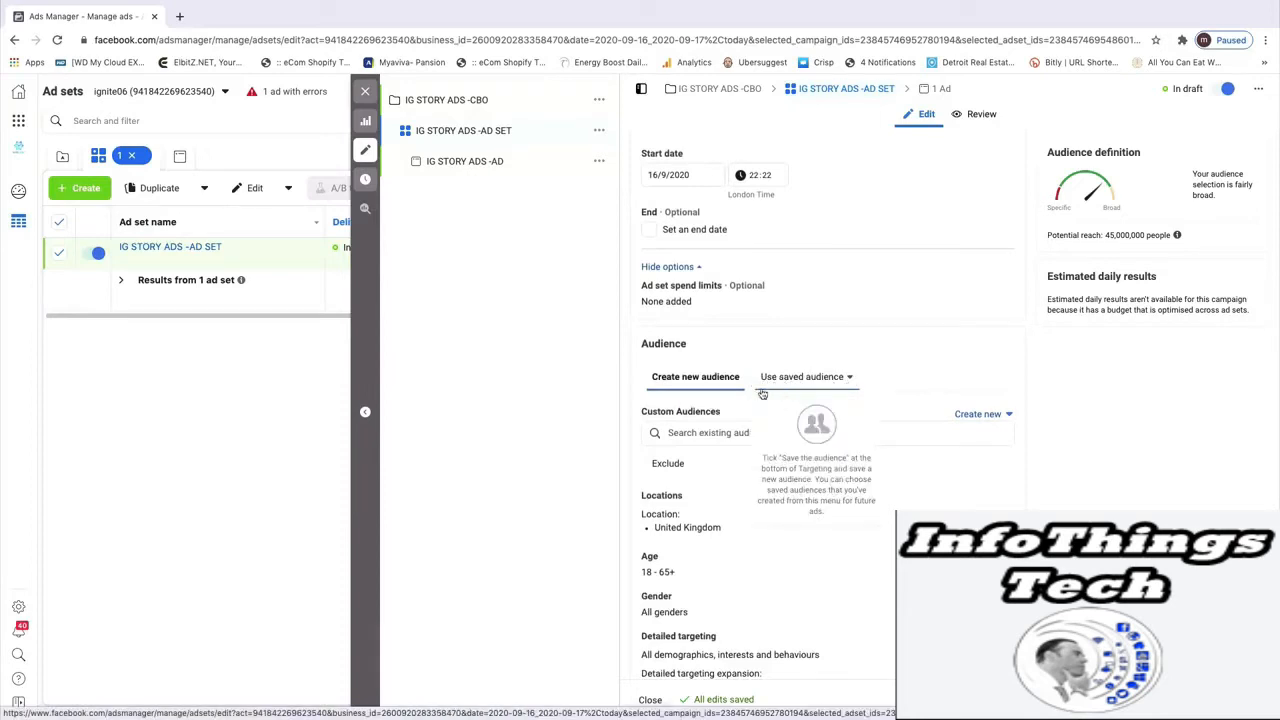
pyautogui.click(701, 434)
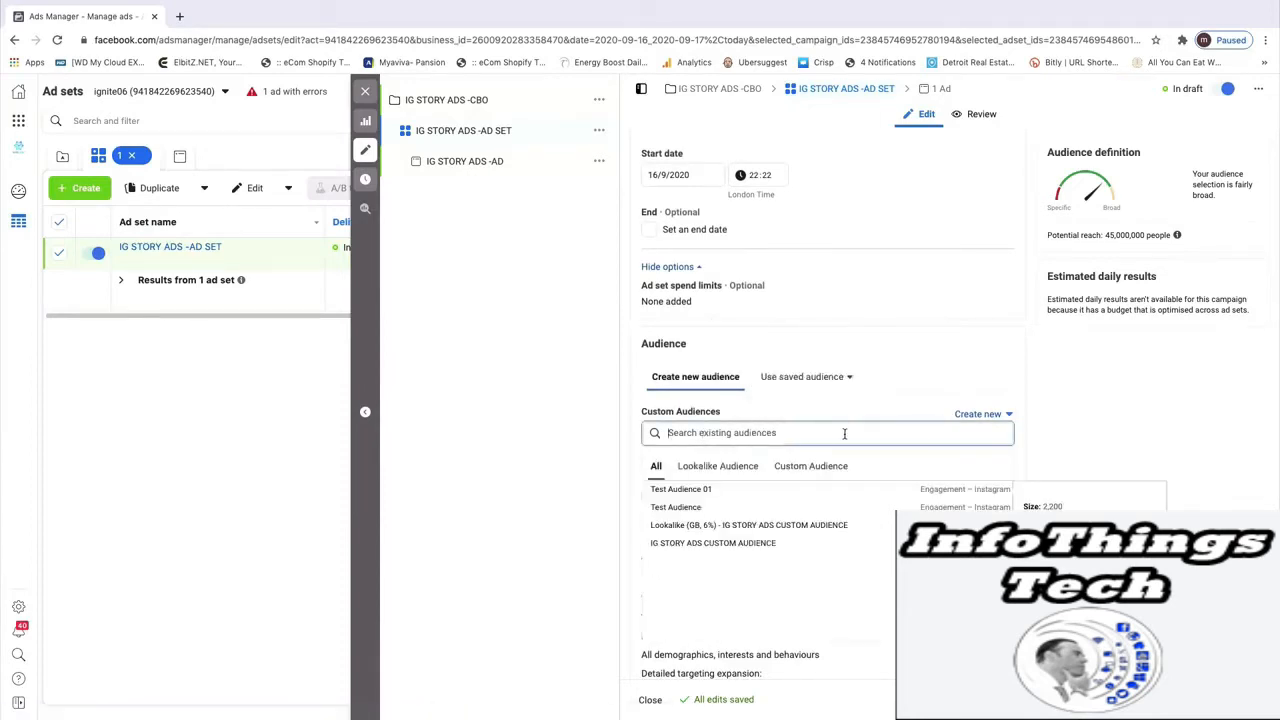
pyautogui.click(687, 527)
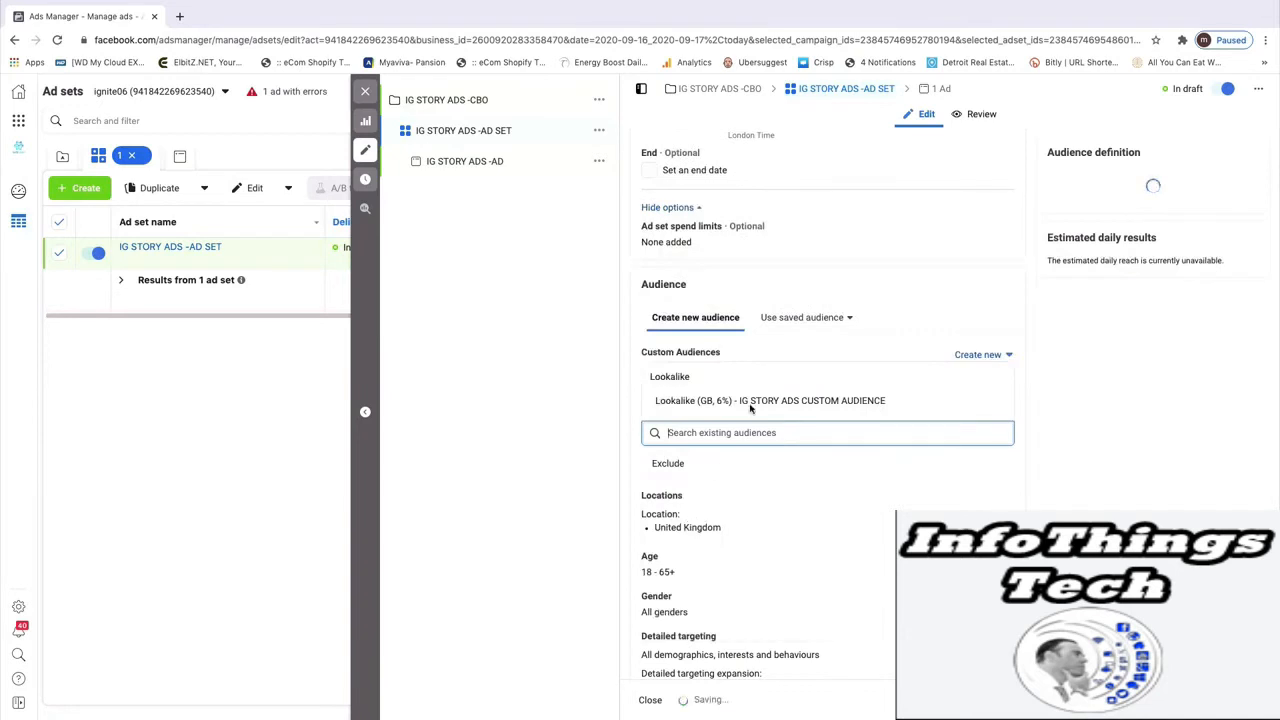
pyautogui.click(1144, 460)
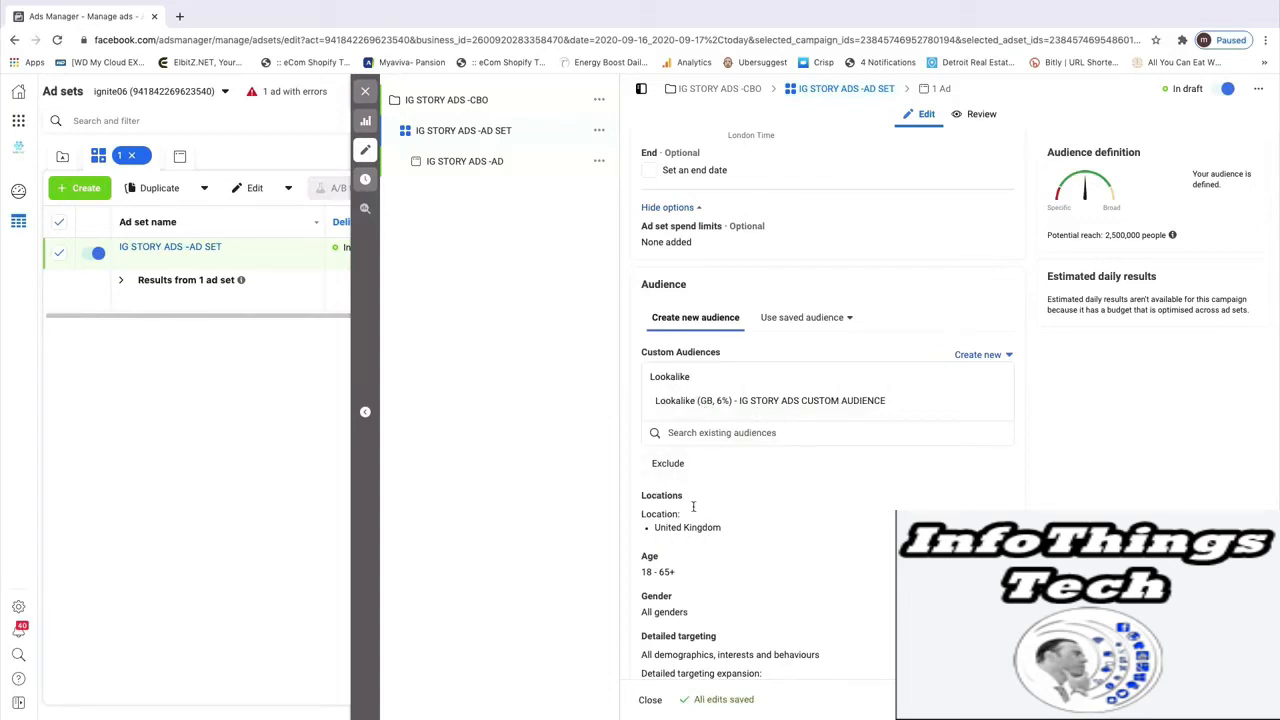
# Examine the ad set's detailed targeting, potential reach and additional audience options such as connections
pyautogui.scroll(-1, 800, 602)
pyautogui.scroll(-1, 800, 602)
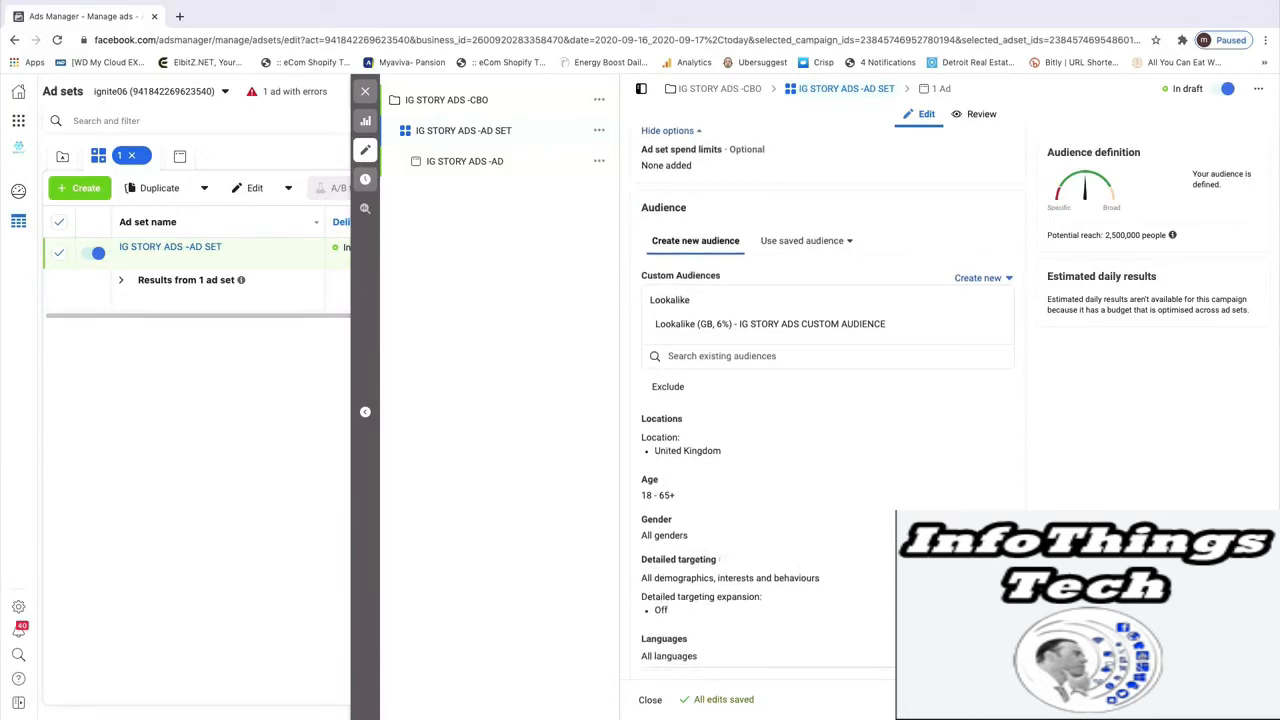
pyautogui.click(673, 600)
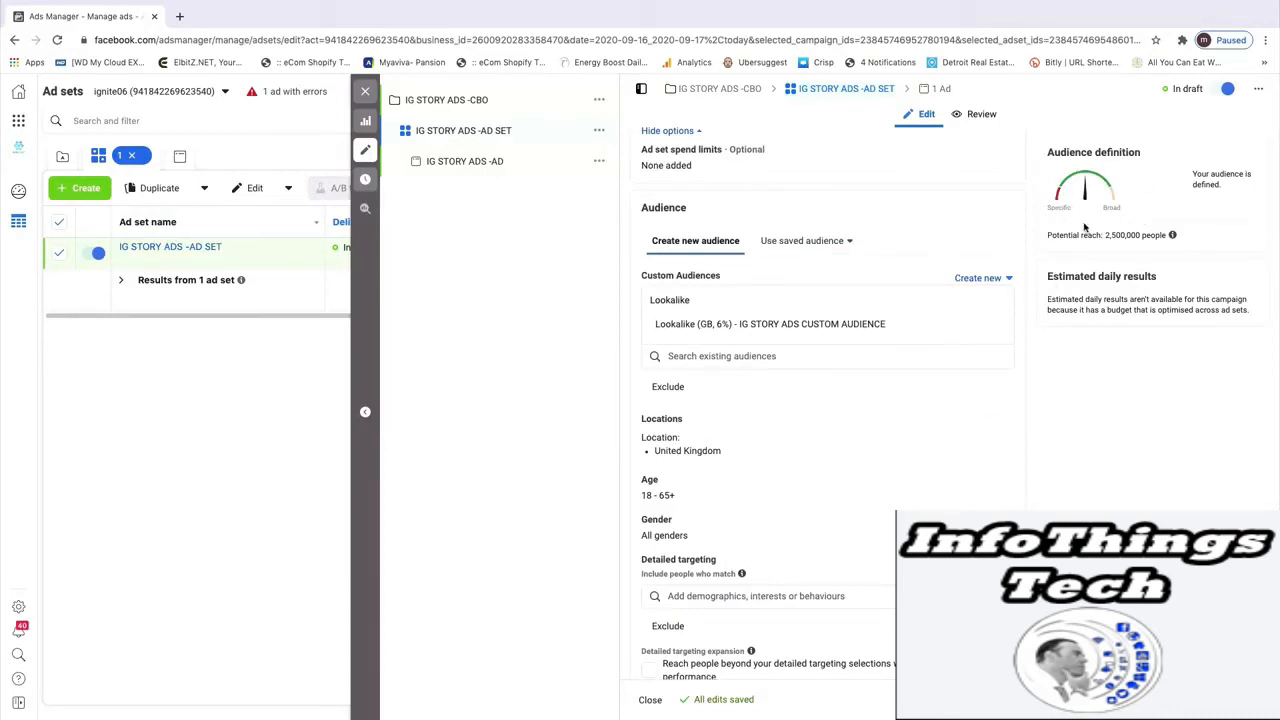
pyautogui.moveTo(1172, 235)
pyautogui.scroll(-1, 888, 468)
pyautogui.scroll(-5, 888, 468)
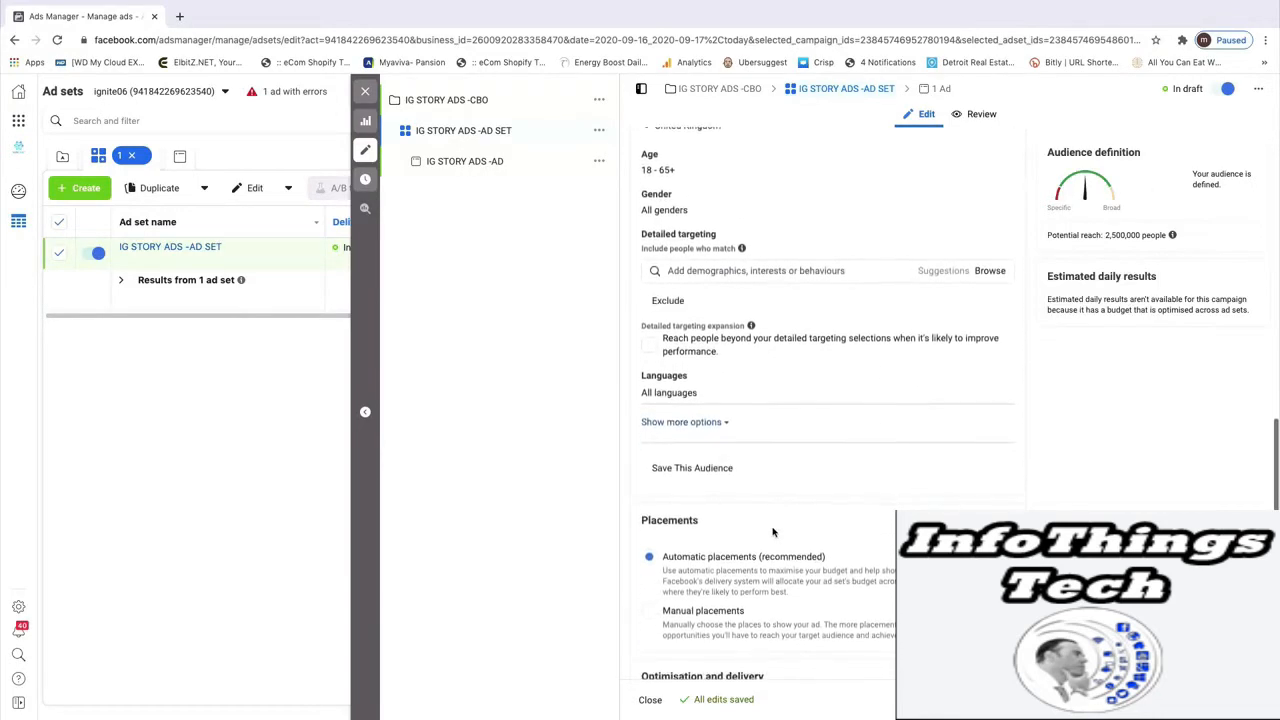
pyautogui.click(700, 424)
pyautogui.scroll(-2, 745, 462)
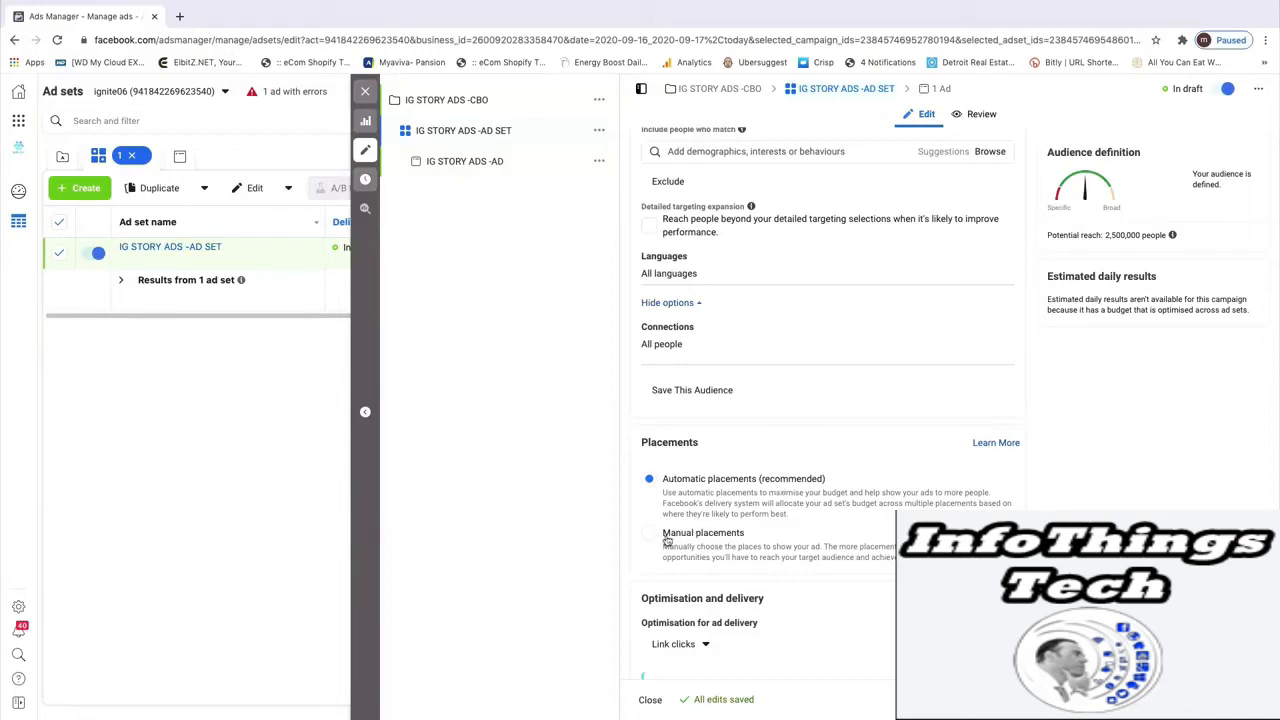
# Switch the ad set to manual placements and exclude Facebook, Audience Network and Messenger, keeping only Instagram as platform
pyautogui.click(700, 536)
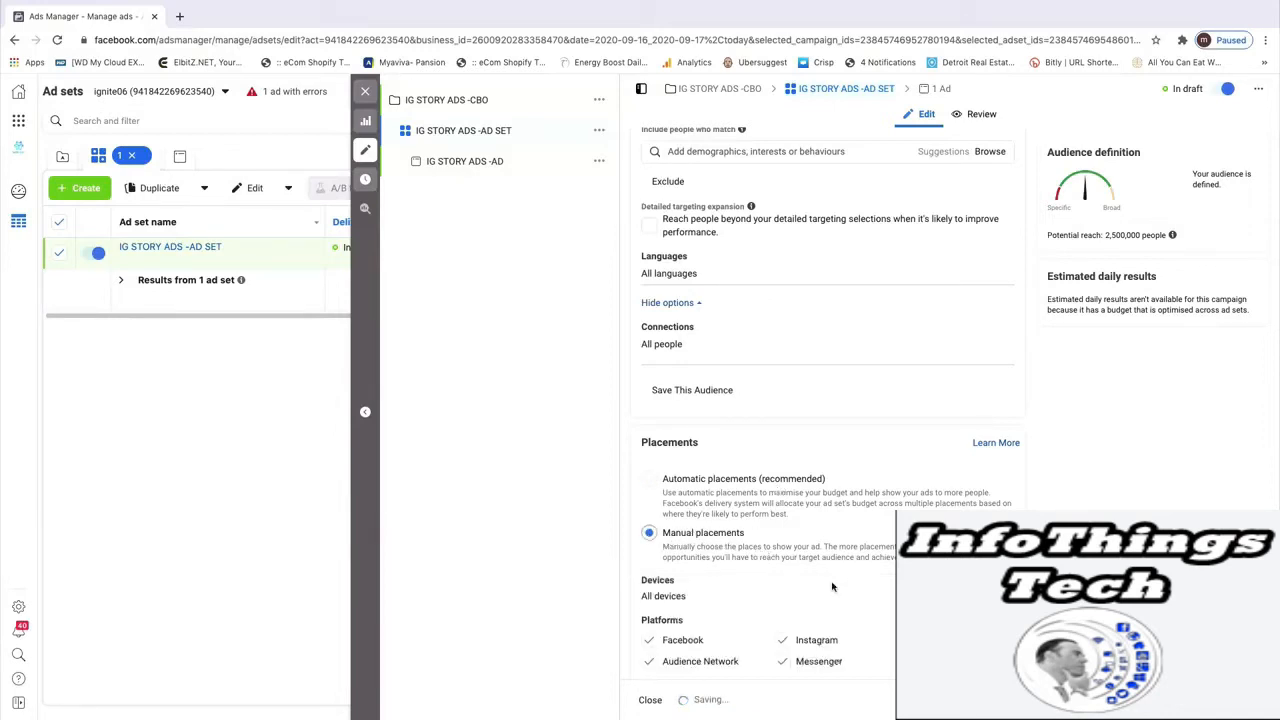
pyautogui.scroll(-1, 700, 545)
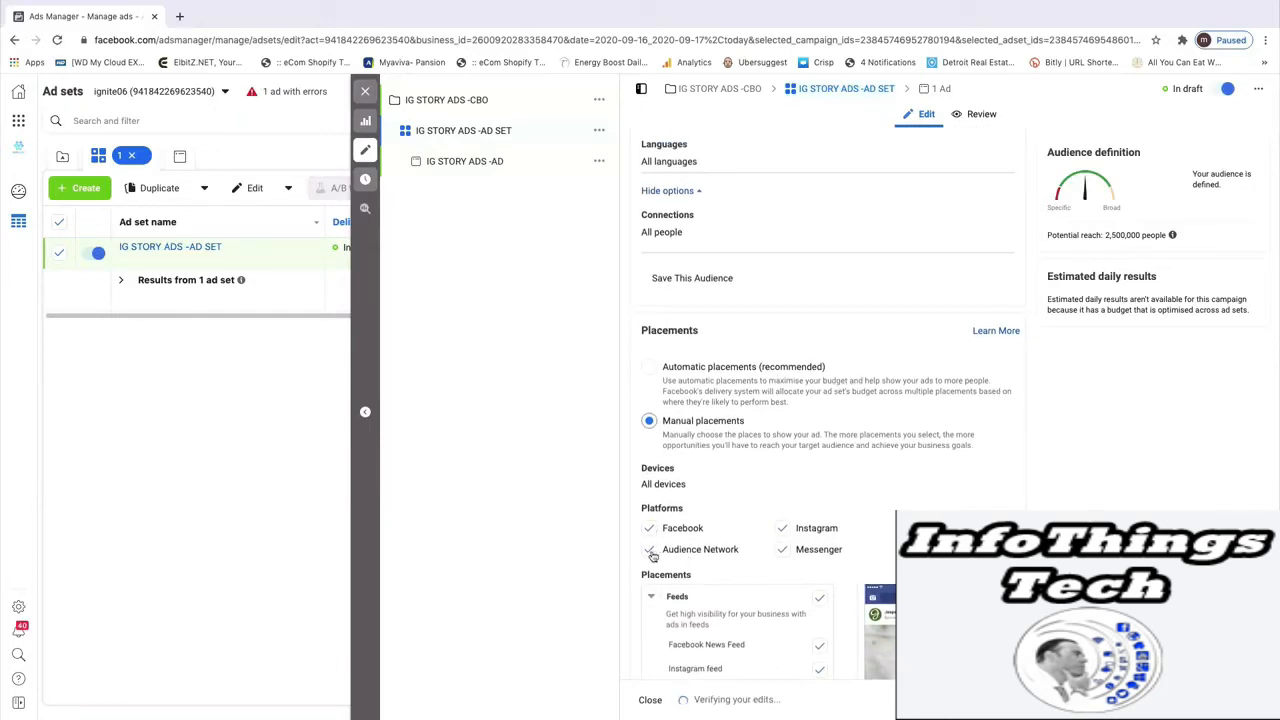
pyautogui.click(790, 558)
# Remove the Instagram feed and Instagram Explore placements, keeping only Instagram Stories
pyautogui.scroll(-2, 791, 545)
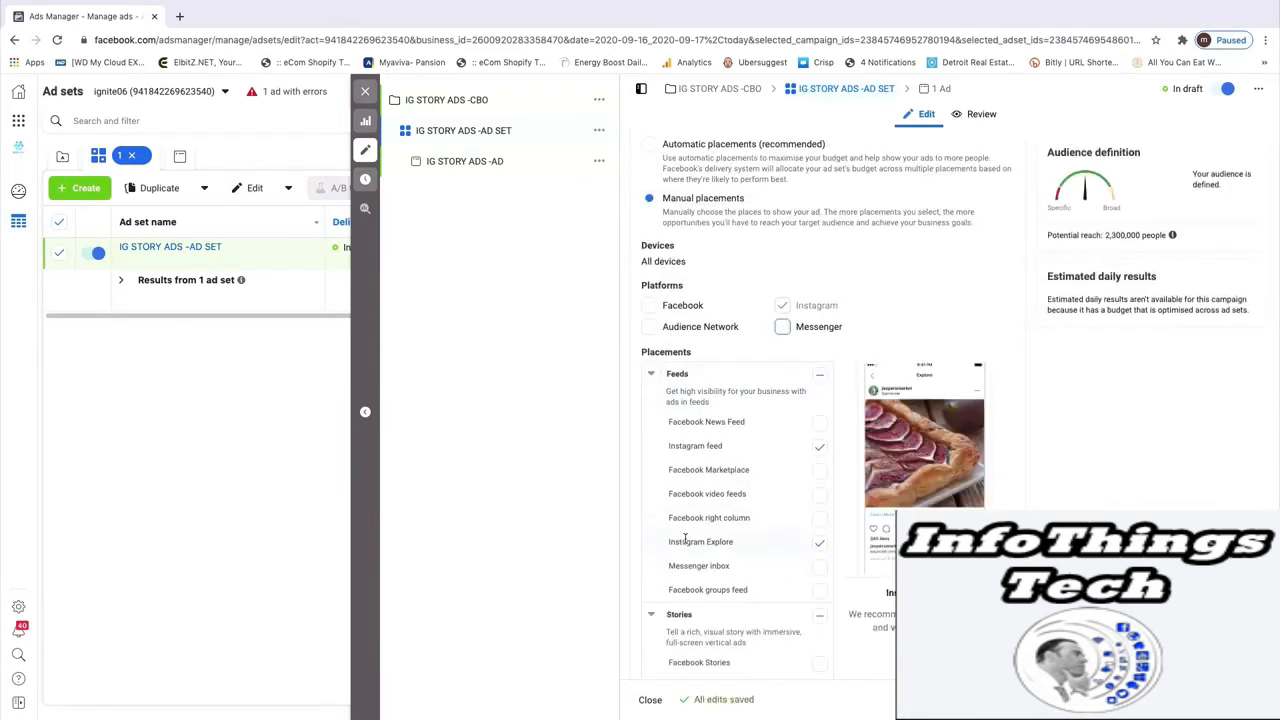
pyautogui.click(820, 448)
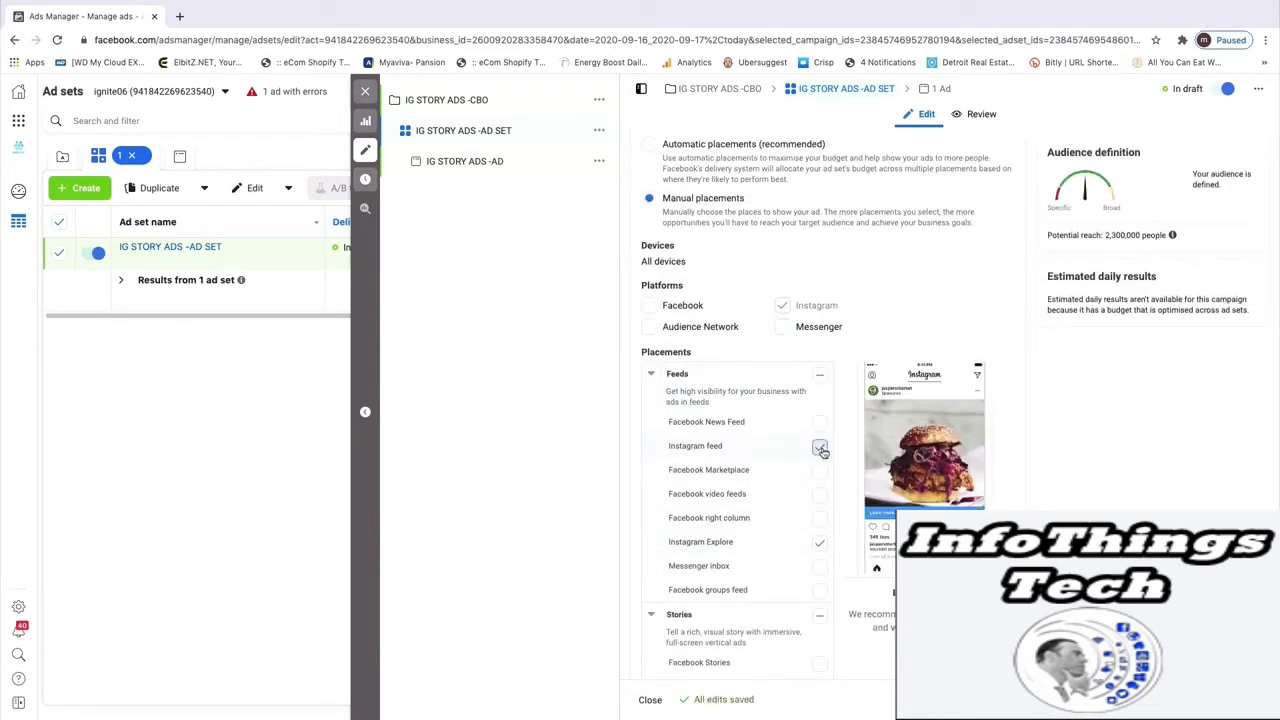
pyautogui.scroll(-1, 790, 475)
pyautogui.click(819, 471)
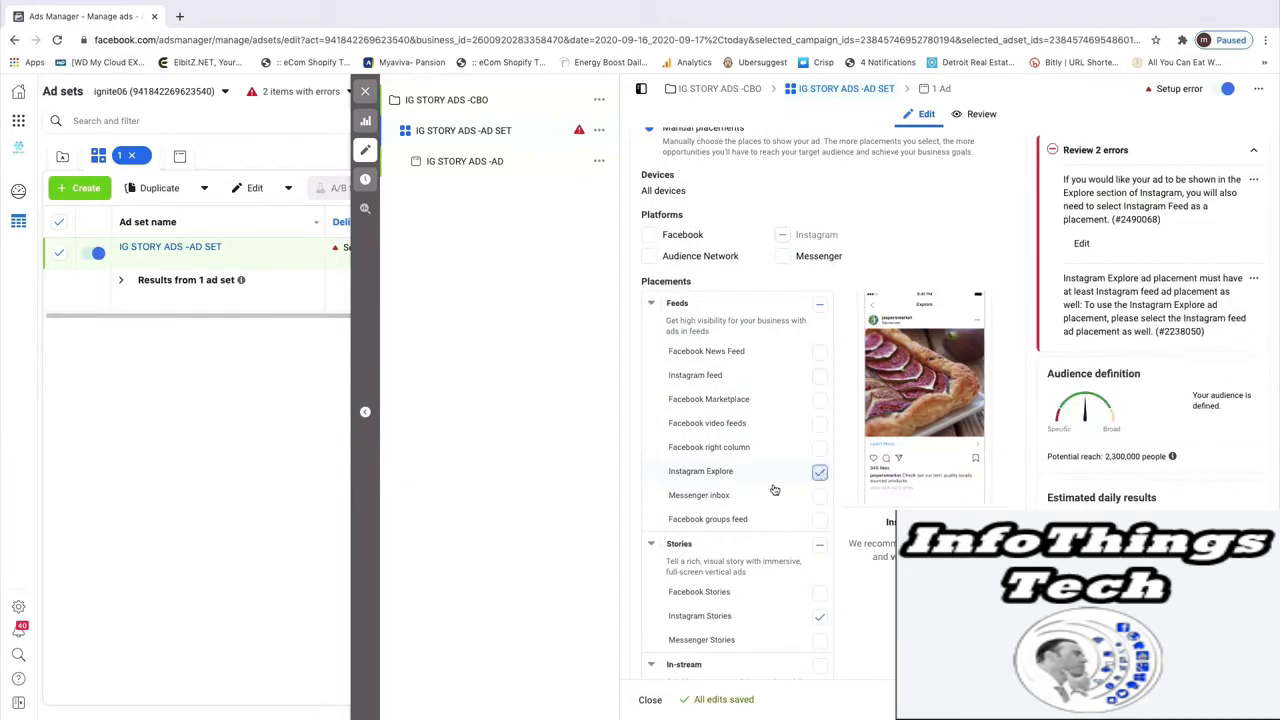
pyautogui.scroll(-1, 784, 568)
pyautogui.scroll(-1, 784, 568)
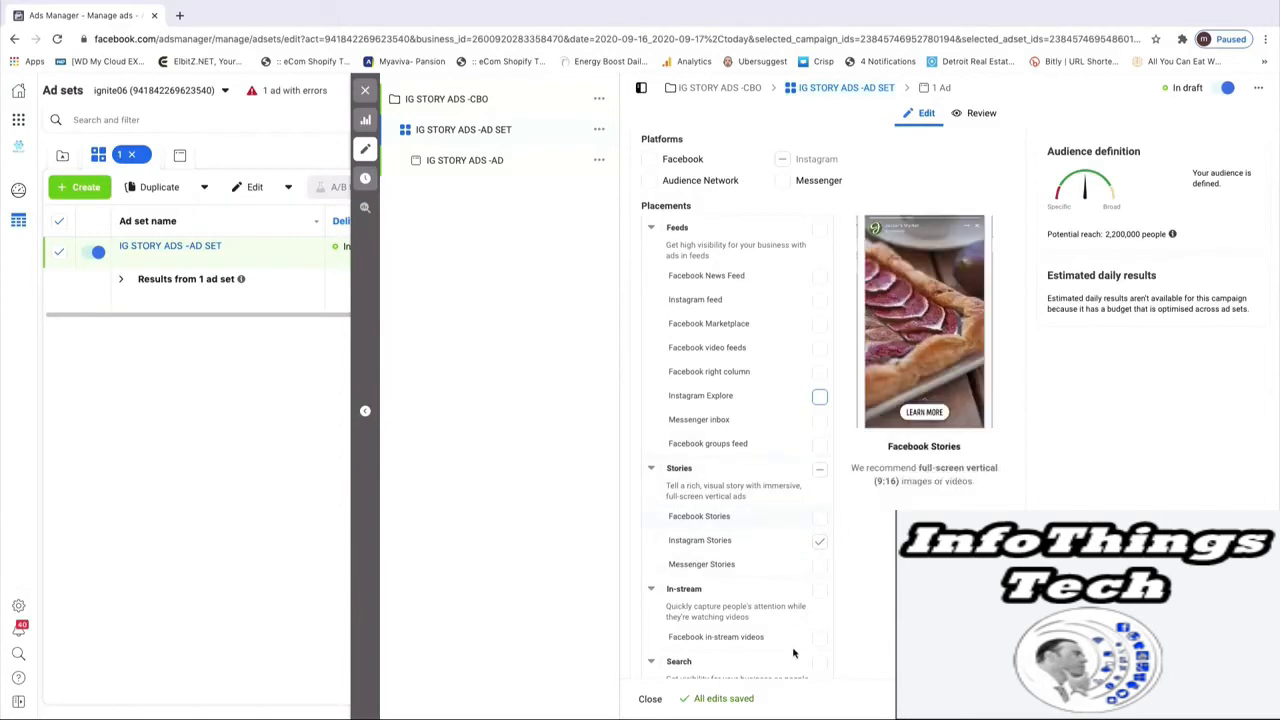
# Expand and examine the additional placement options and the ad set's optimisation and delivery options
pyautogui.scroll(-3, 780, 560)
pyautogui.scroll(-6, 777, 640)
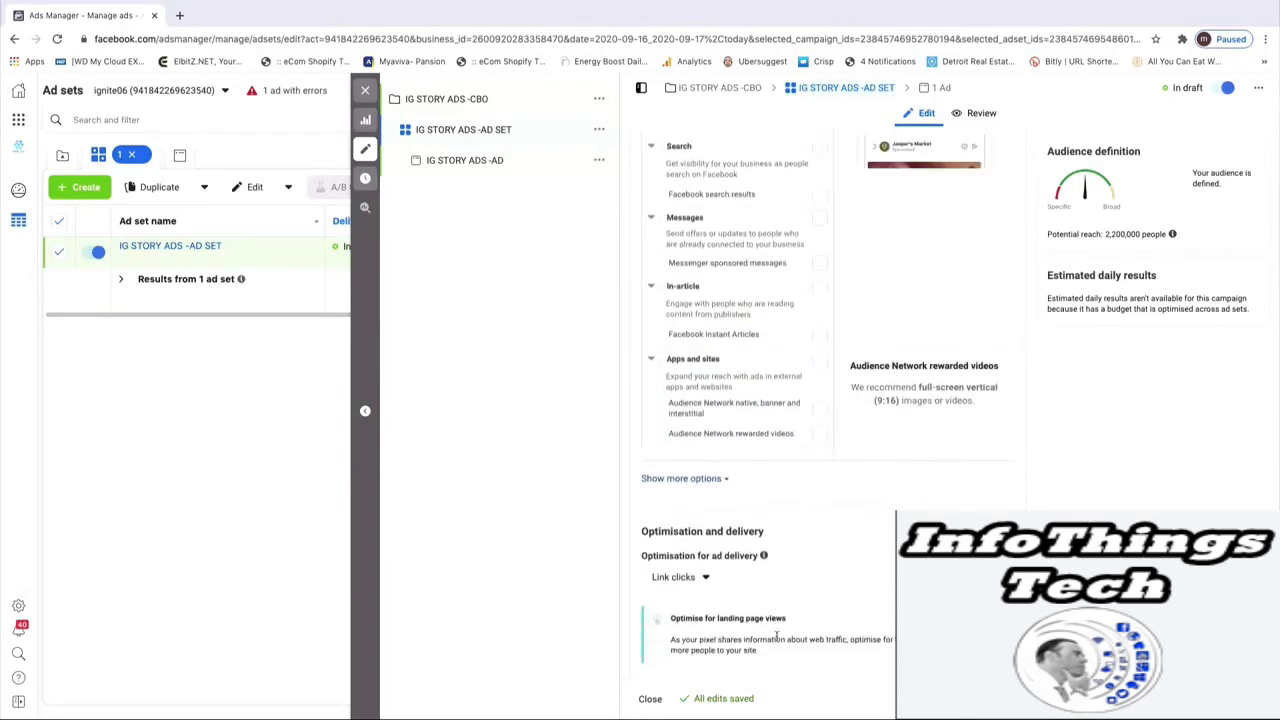
pyautogui.click(680, 475)
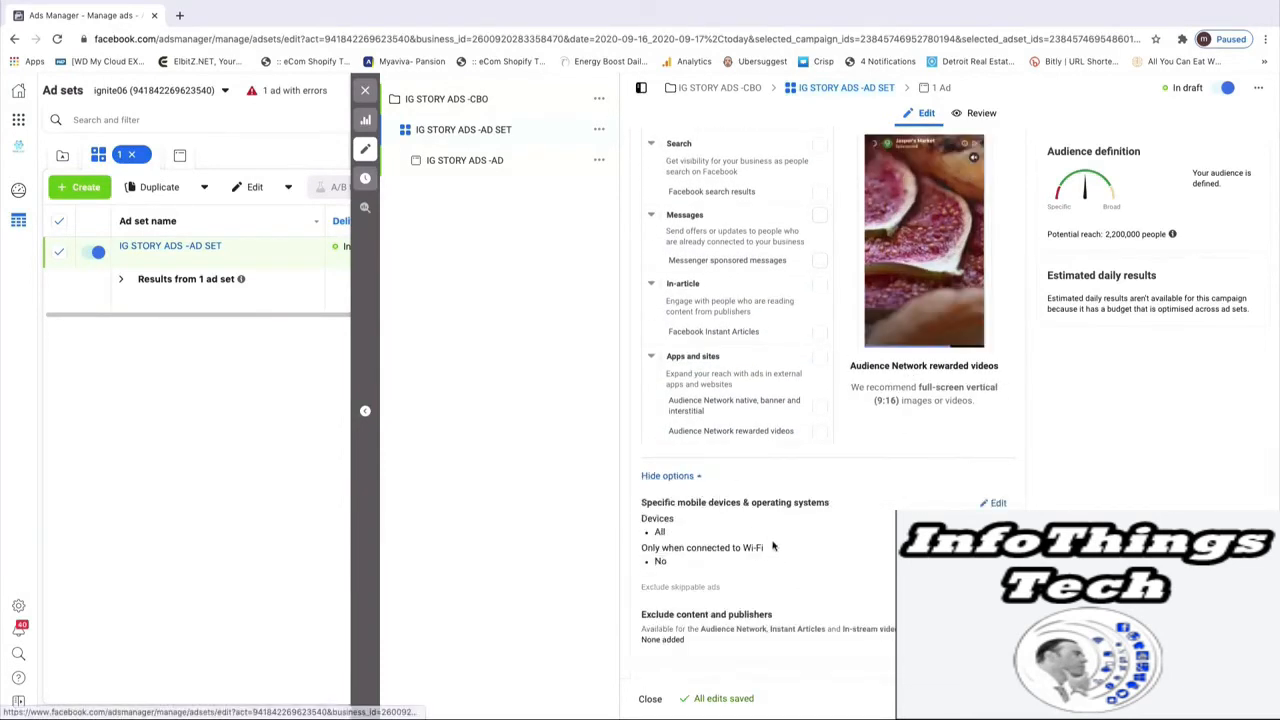
pyautogui.scroll(-2, 805, 395)
pyautogui.scroll(-3, 800, 395)
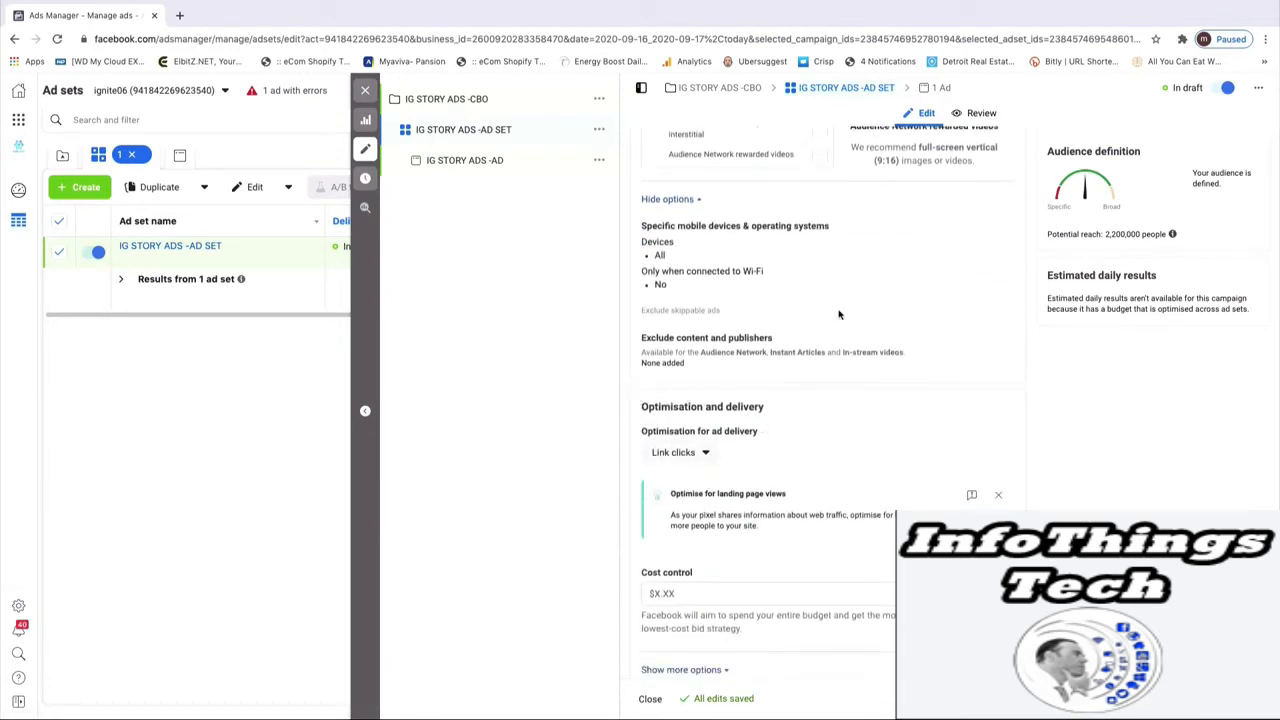
pyautogui.click(685, 642)
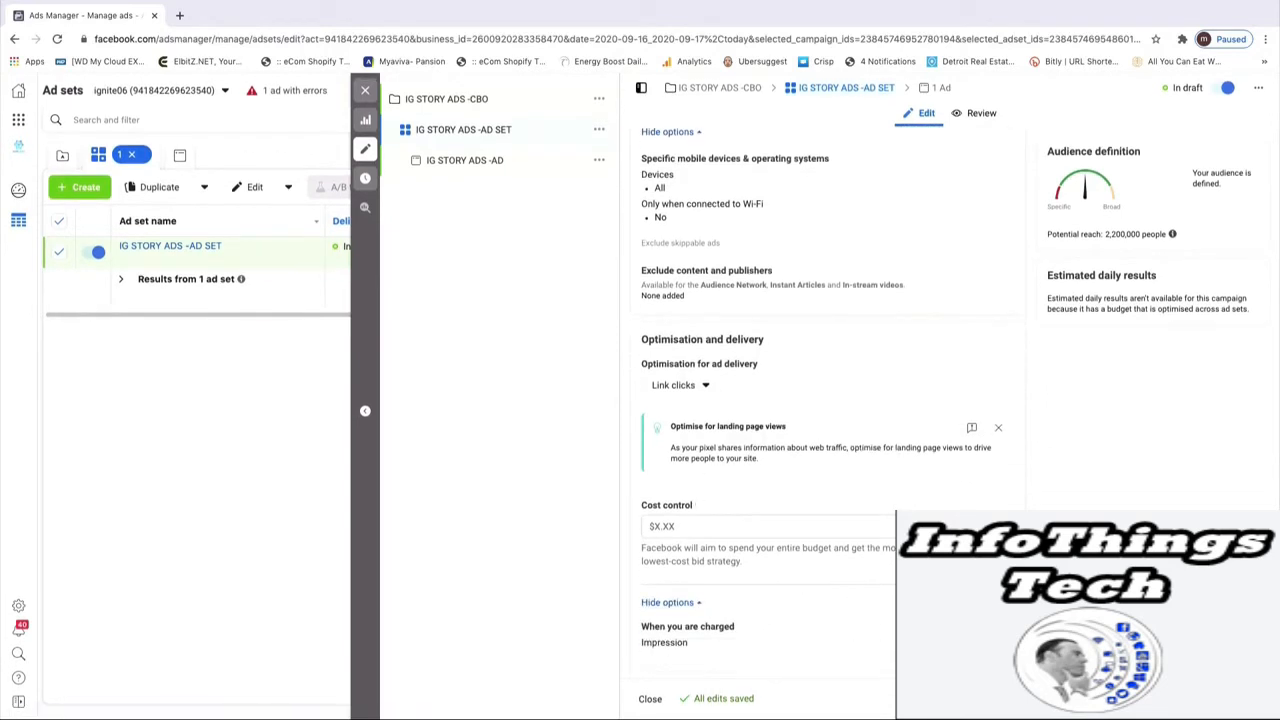
# Continue to the ad settings and choose the advertiser's own personal-brand Facebook Page as the ad's identity
pyautogui.click(1238, 699)
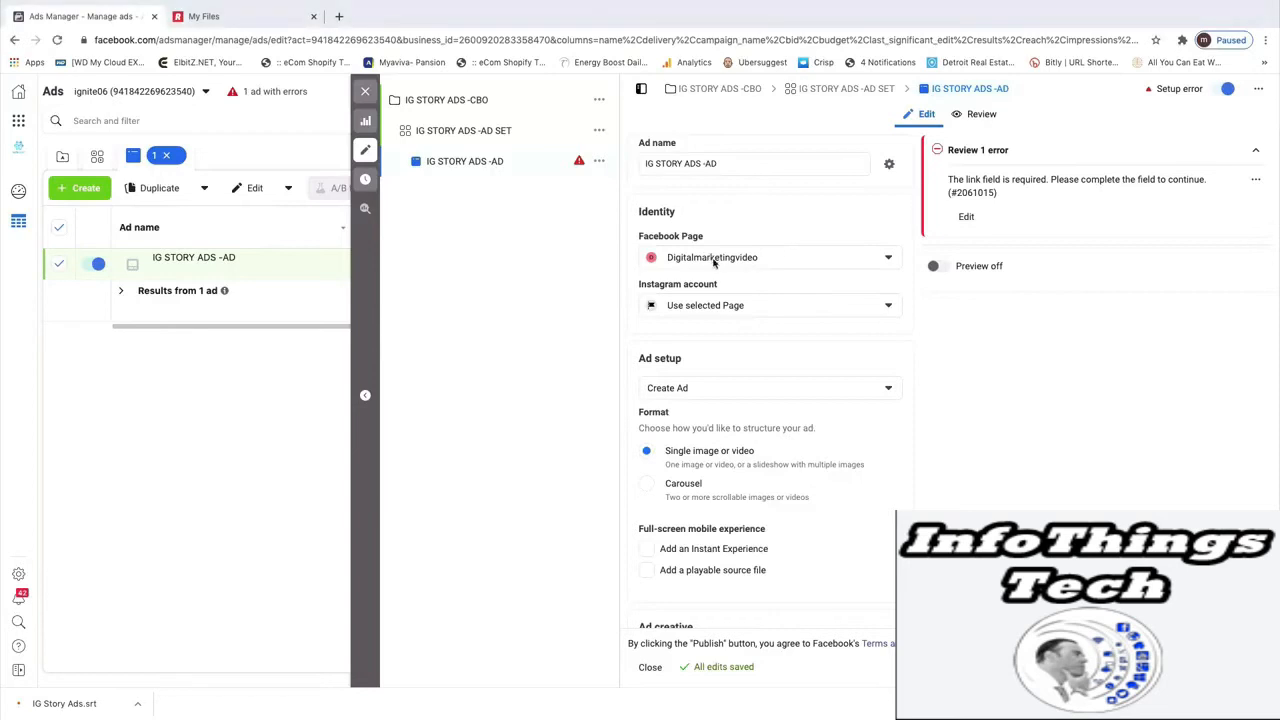
pyautogui.click(712, 259)
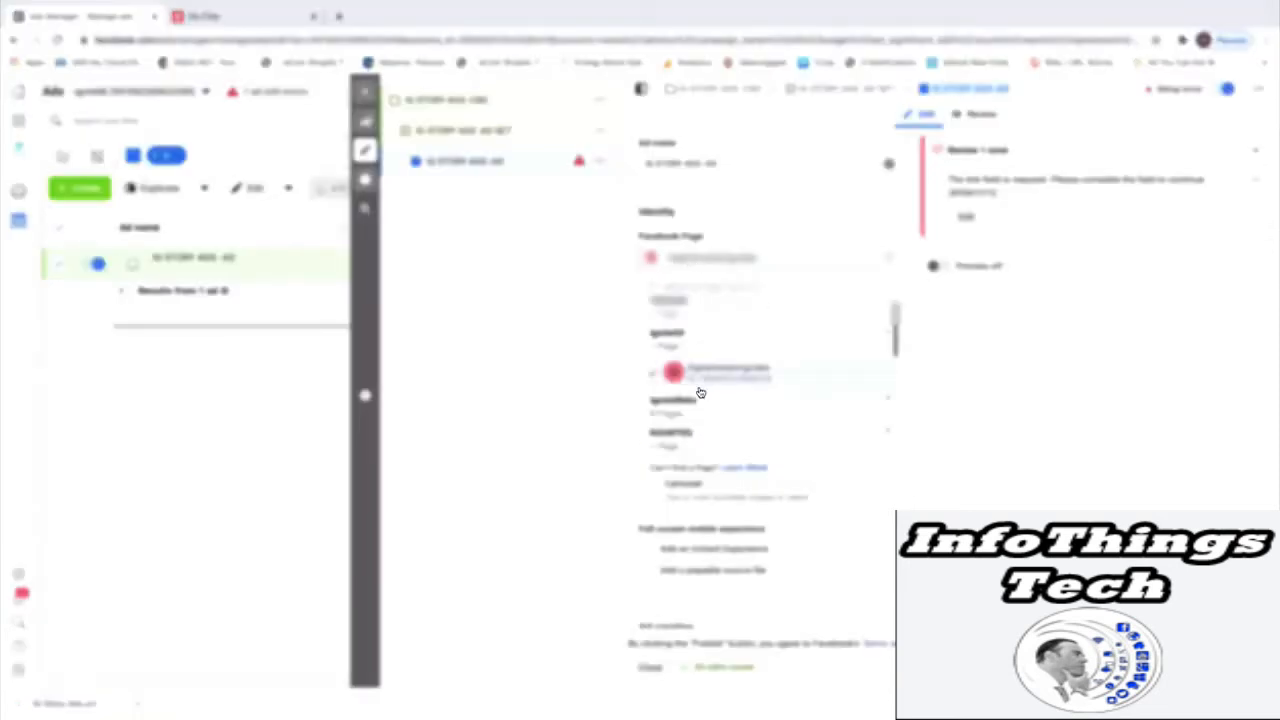
pyautogui.scroll(-3, 696, 350)
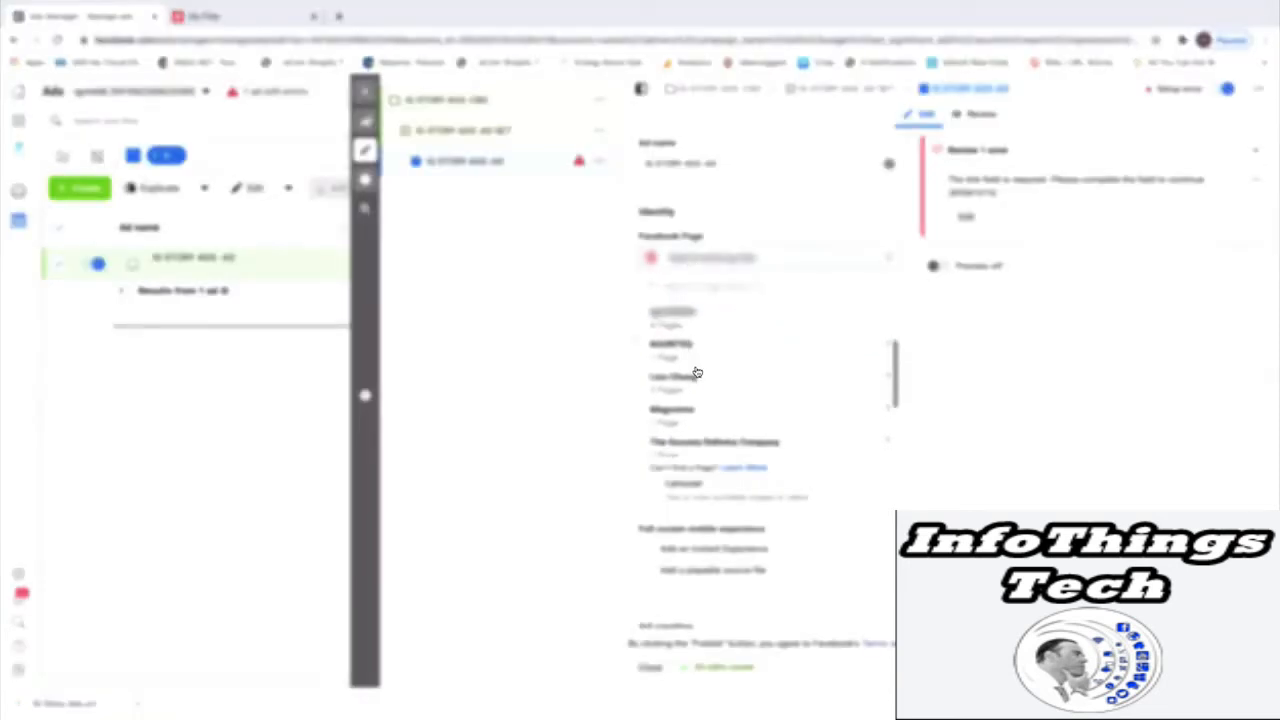
pyautogui.scroll(1, 696, 370)
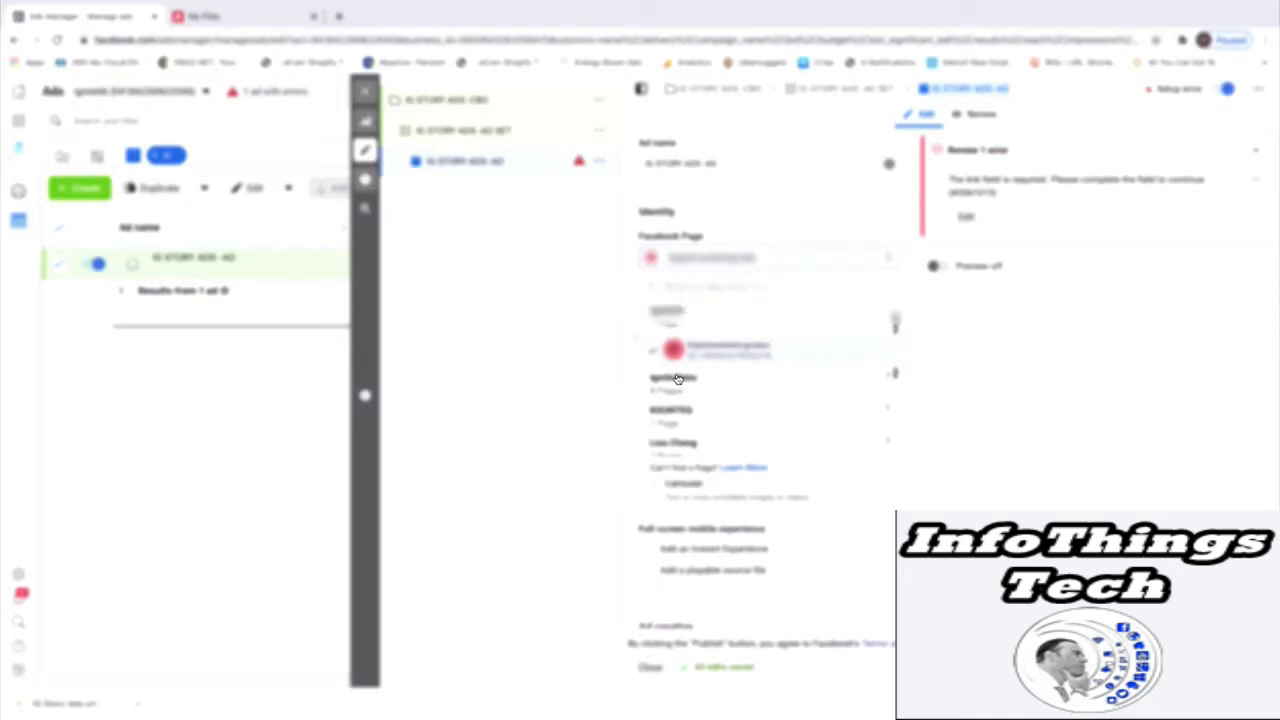
pyautogui.scroll(-5, 732, 416)
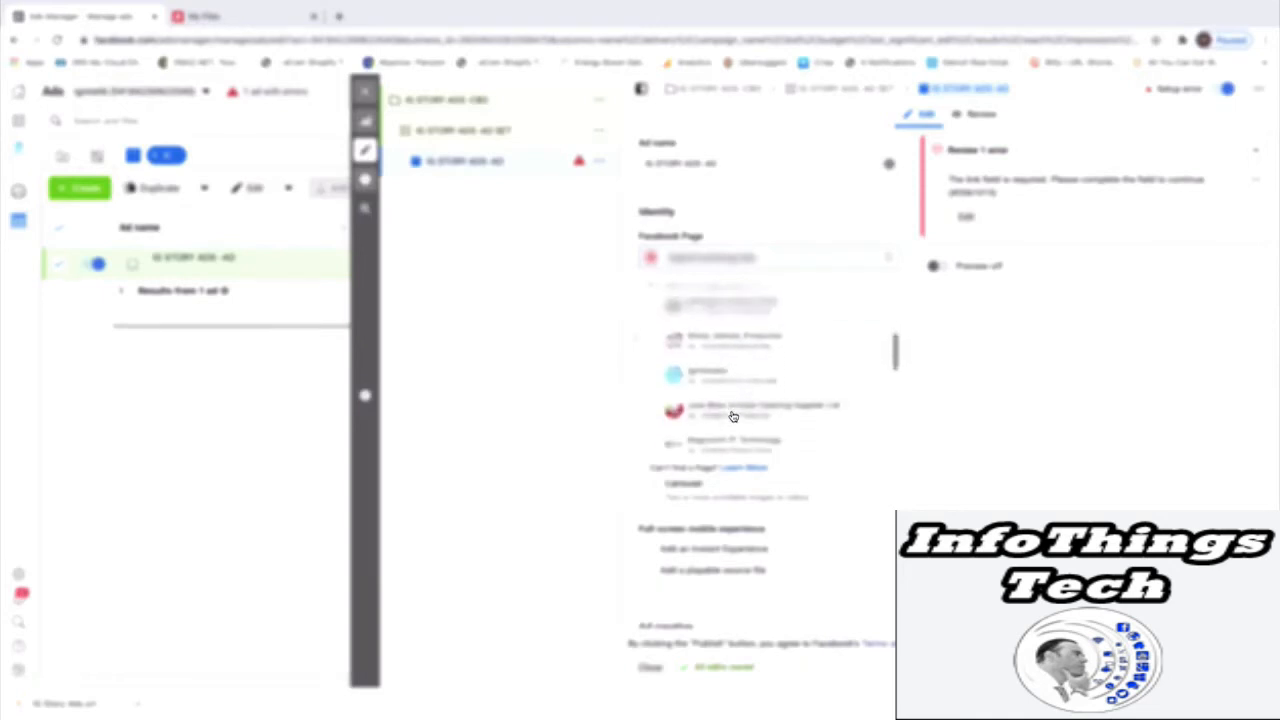
pyautogui.scroll(-2, 720, 405)
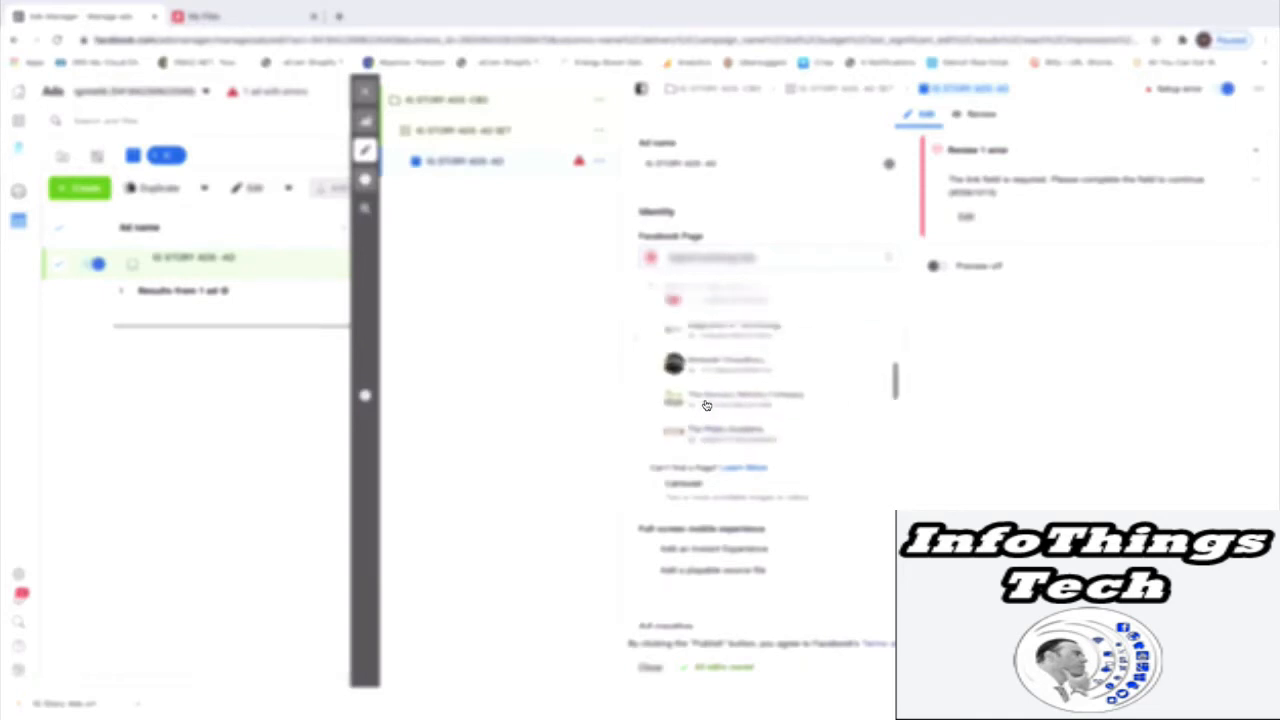
pyautogui.click(706, 368)
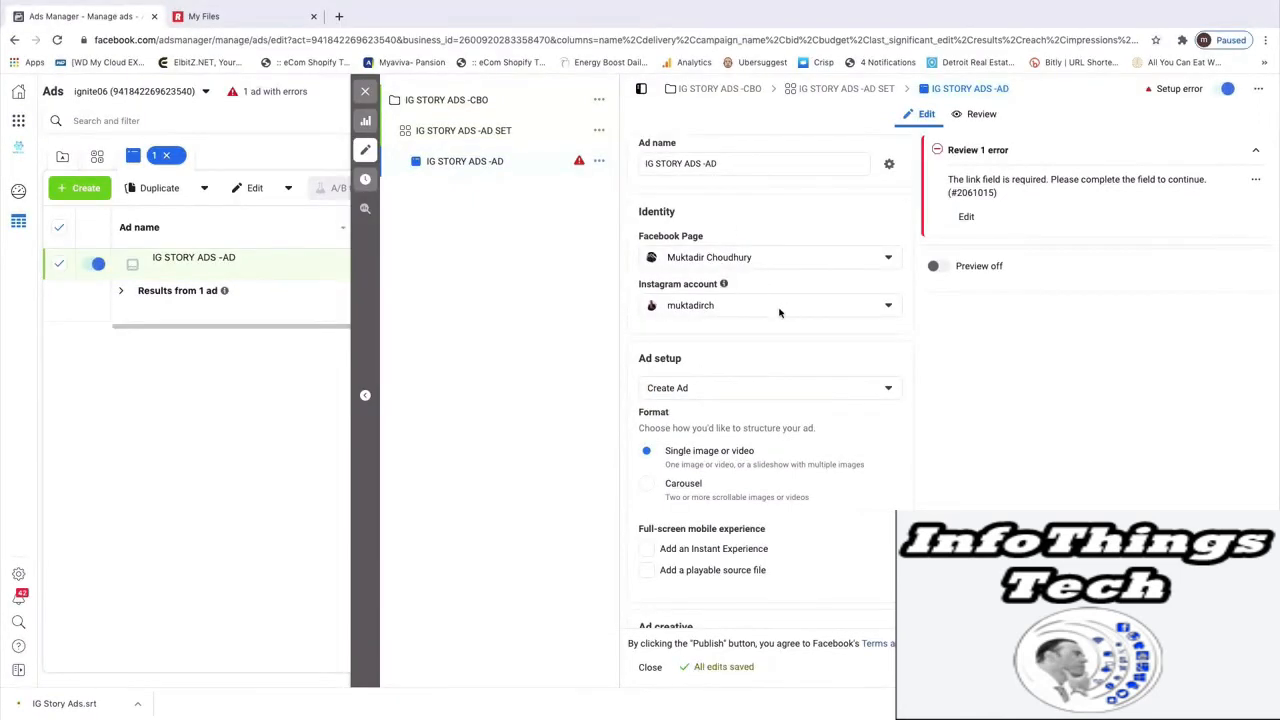
pyautogui.scroll(-2, 734, 538)
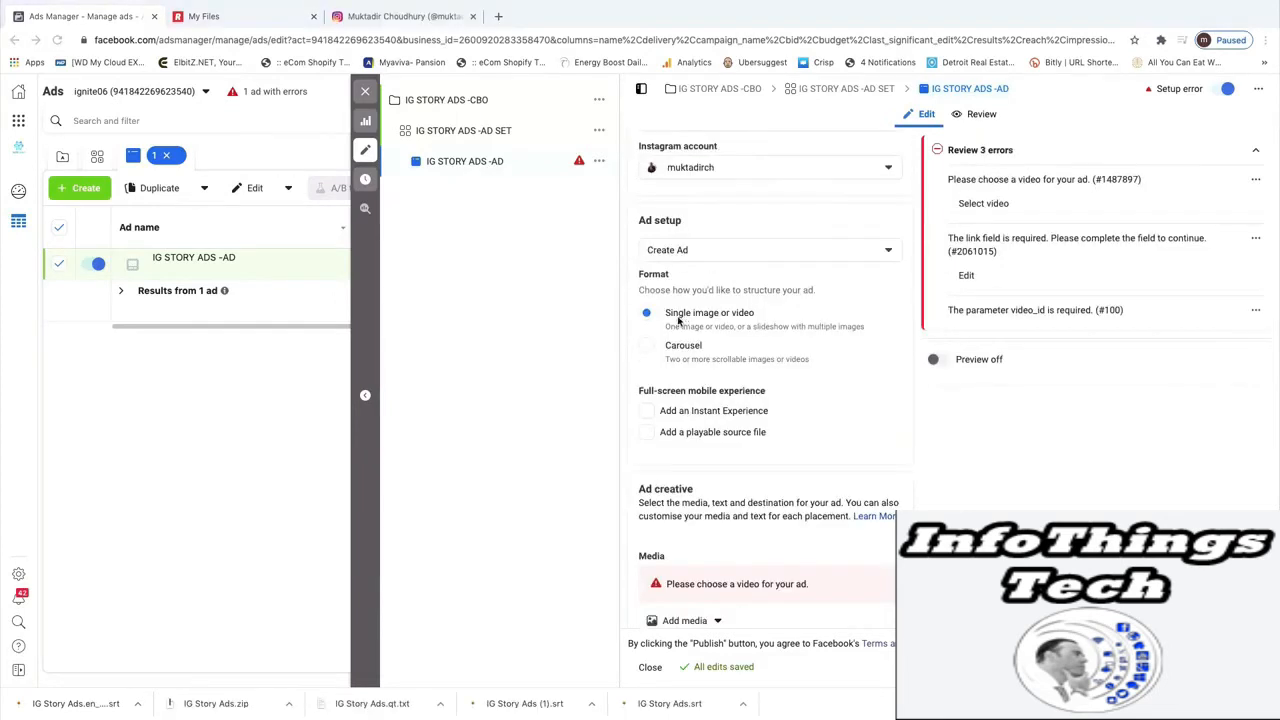
# Add the existing IG Story Ads video from the account videos as the ad's media, without cropping it to vertical 9:16
pyautogui.scroll(-1, 748, 482)
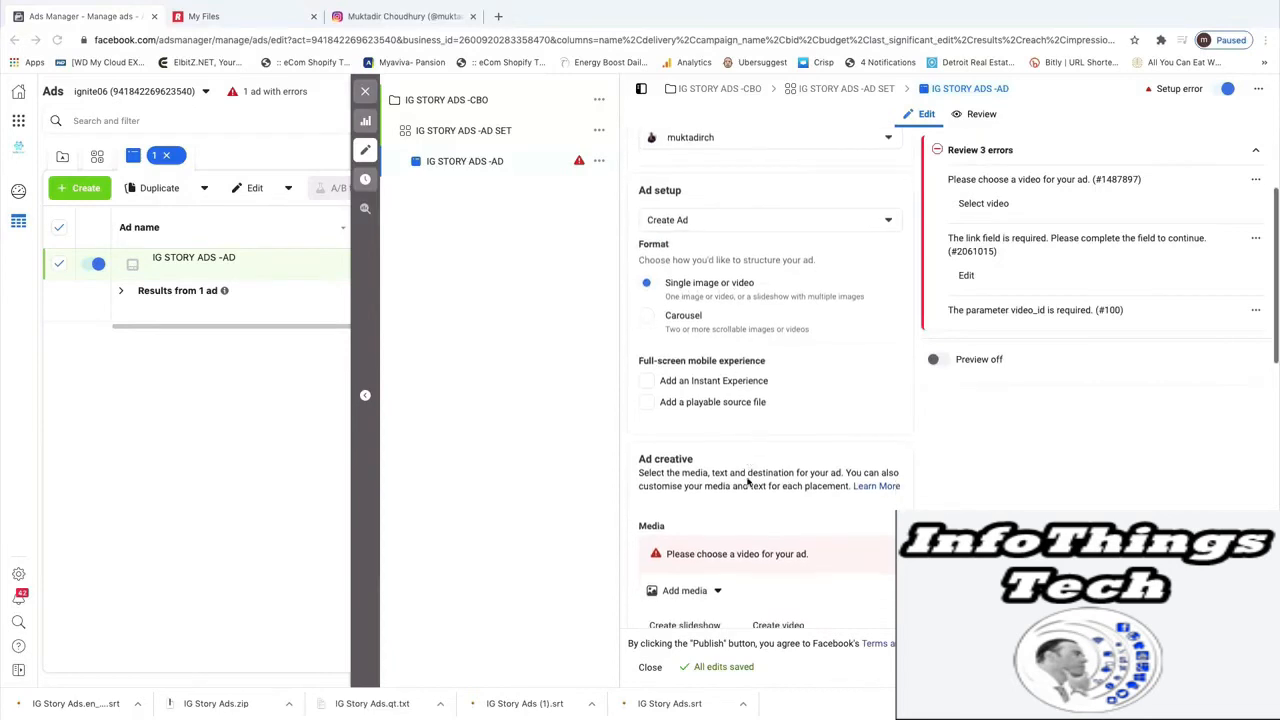
pyautogui.scroll(-1, 755, 522)
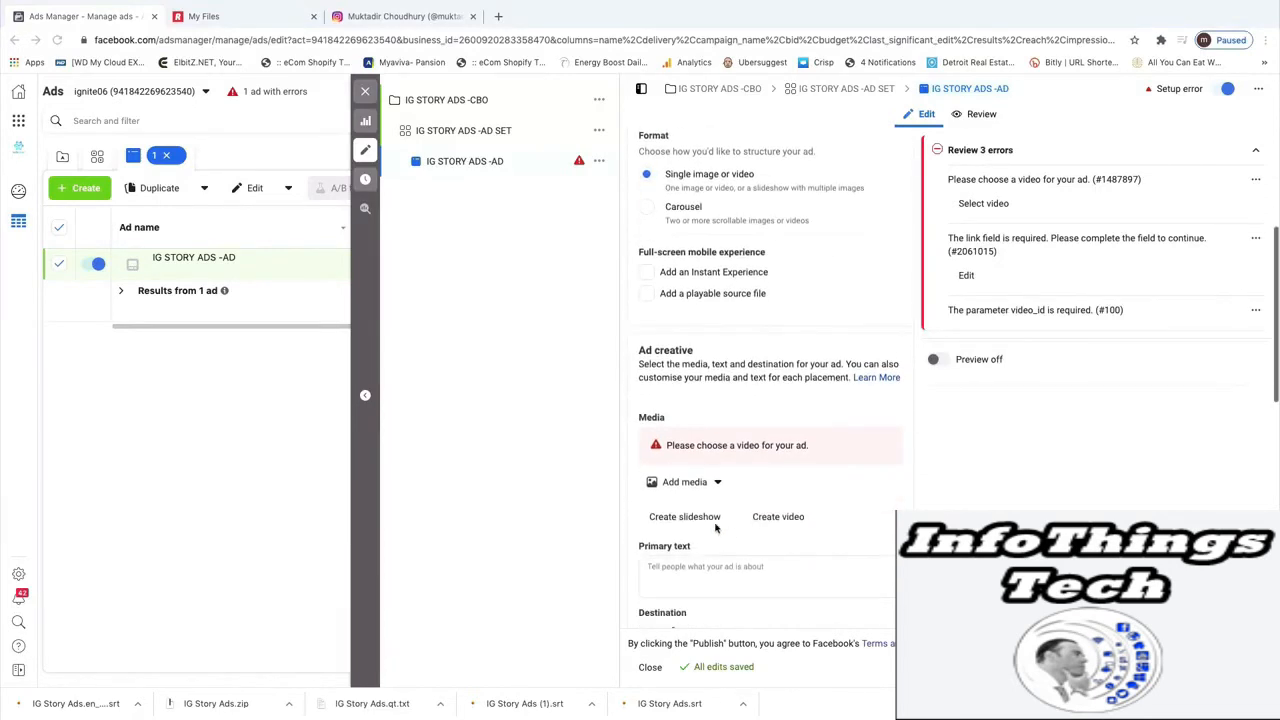
pyautogui.click(695, 483)
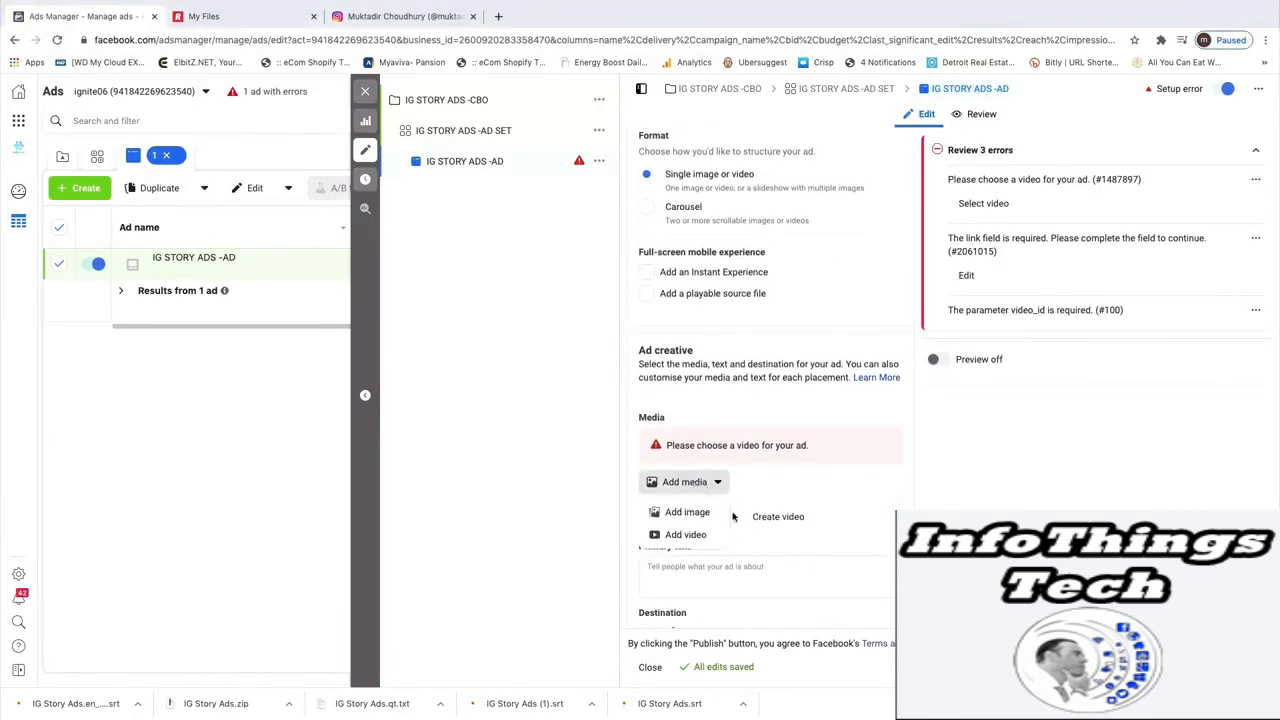
pyautogui.click(685, 535)
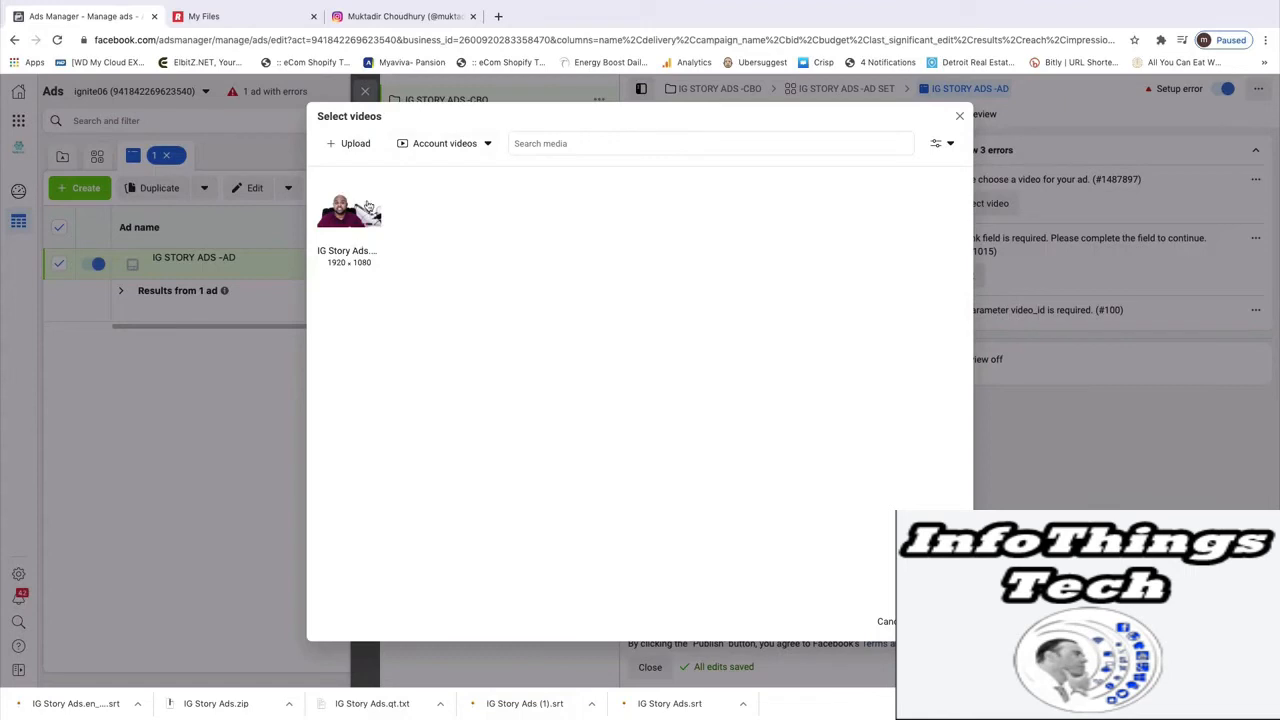
pyautogui.click(352, 143)
pyautogui.click(368, 230)
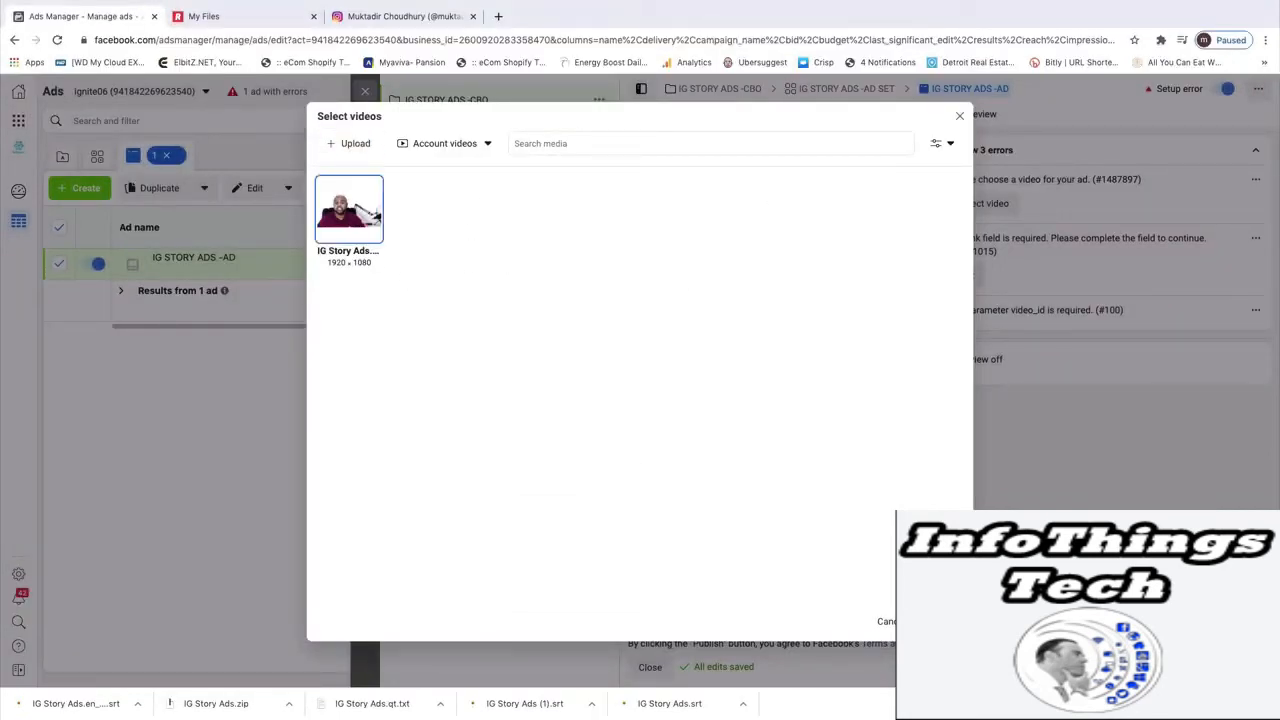
pyautogui.click(376, 215)
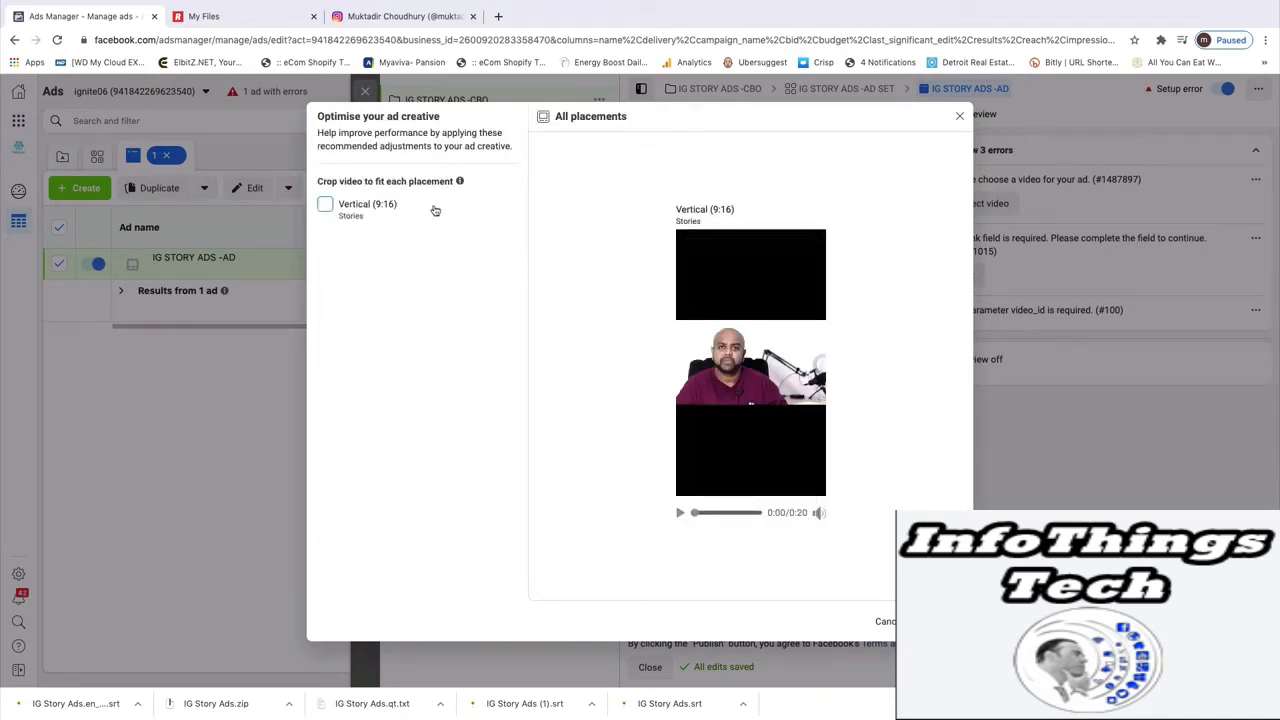
pyautogui.click(940, 621)
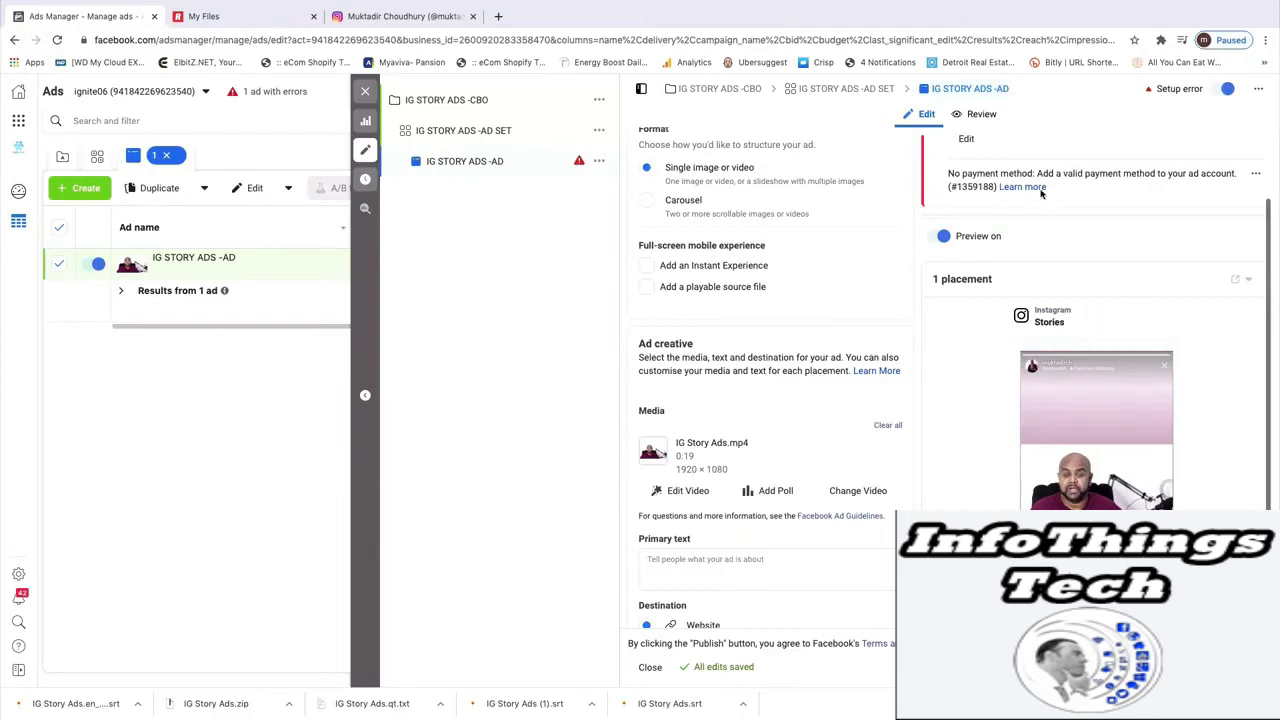
# Switch to Rev, examine its caption and transcription services with their prices, and return to Ads Manager
pyautogui.click(208, 18)
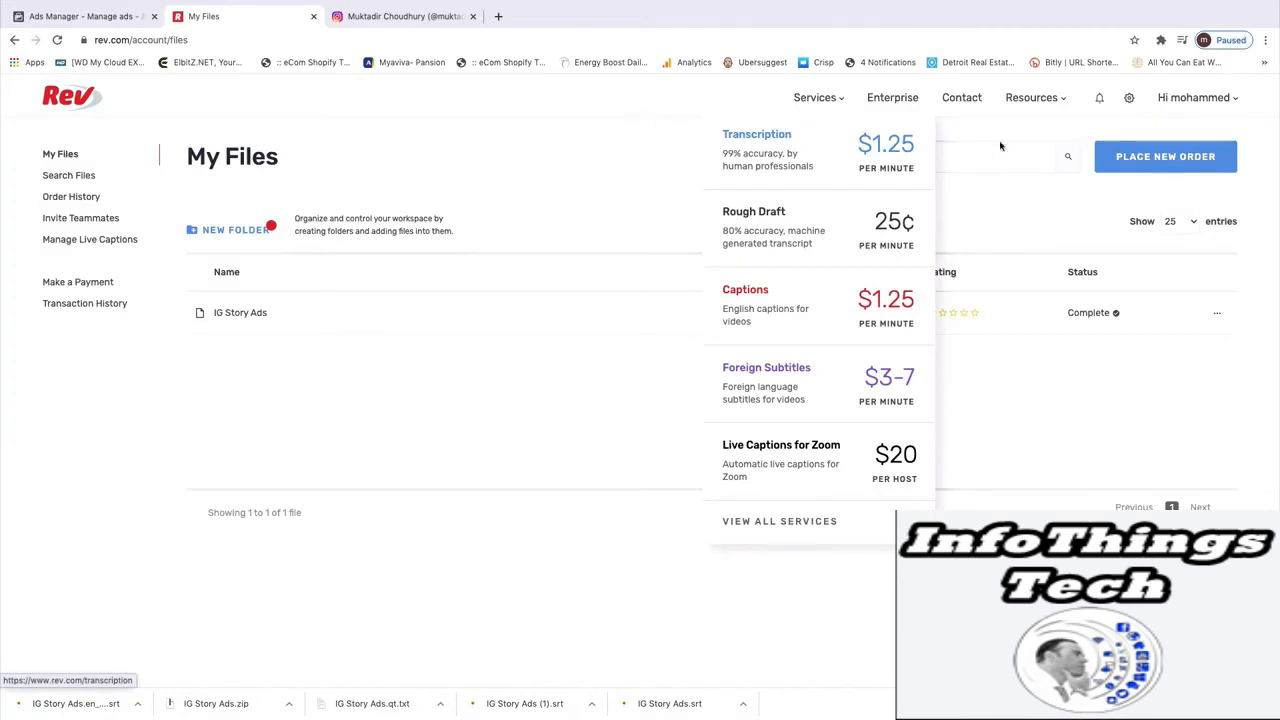
pyautogui.click(114, 20)
pyautogui.click(243, 22)
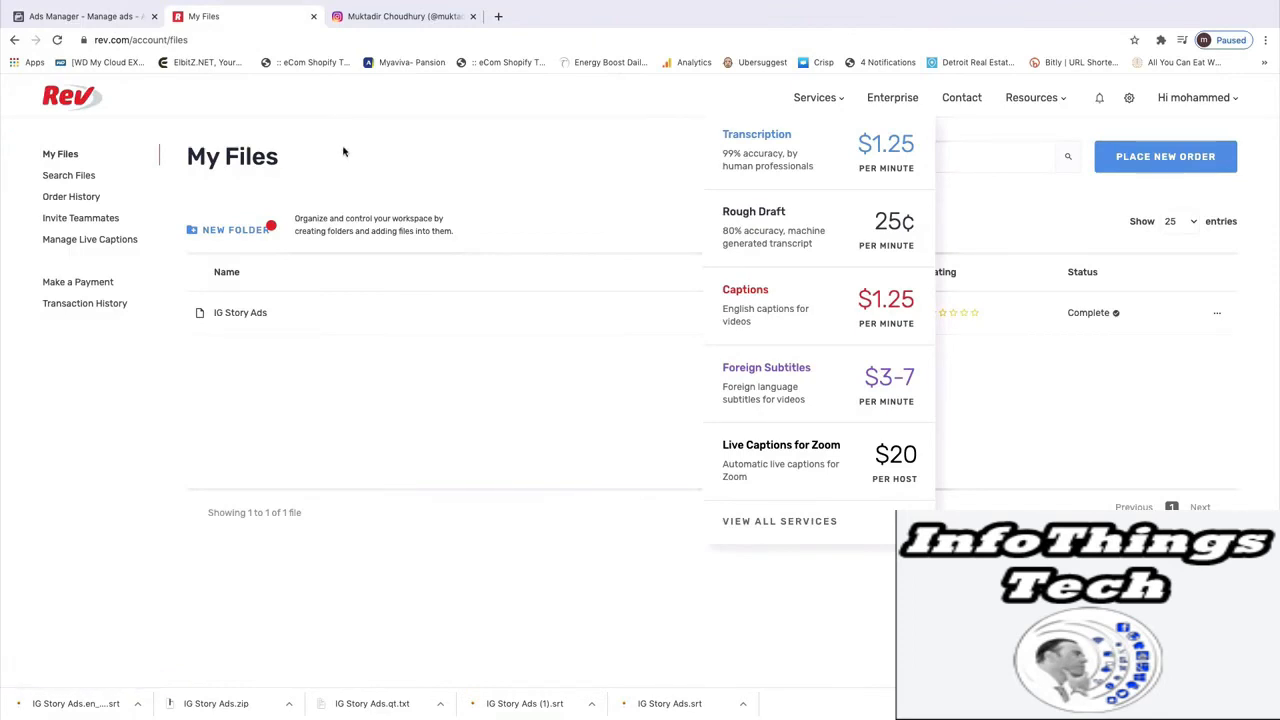
pyautogui.click(104, 18)
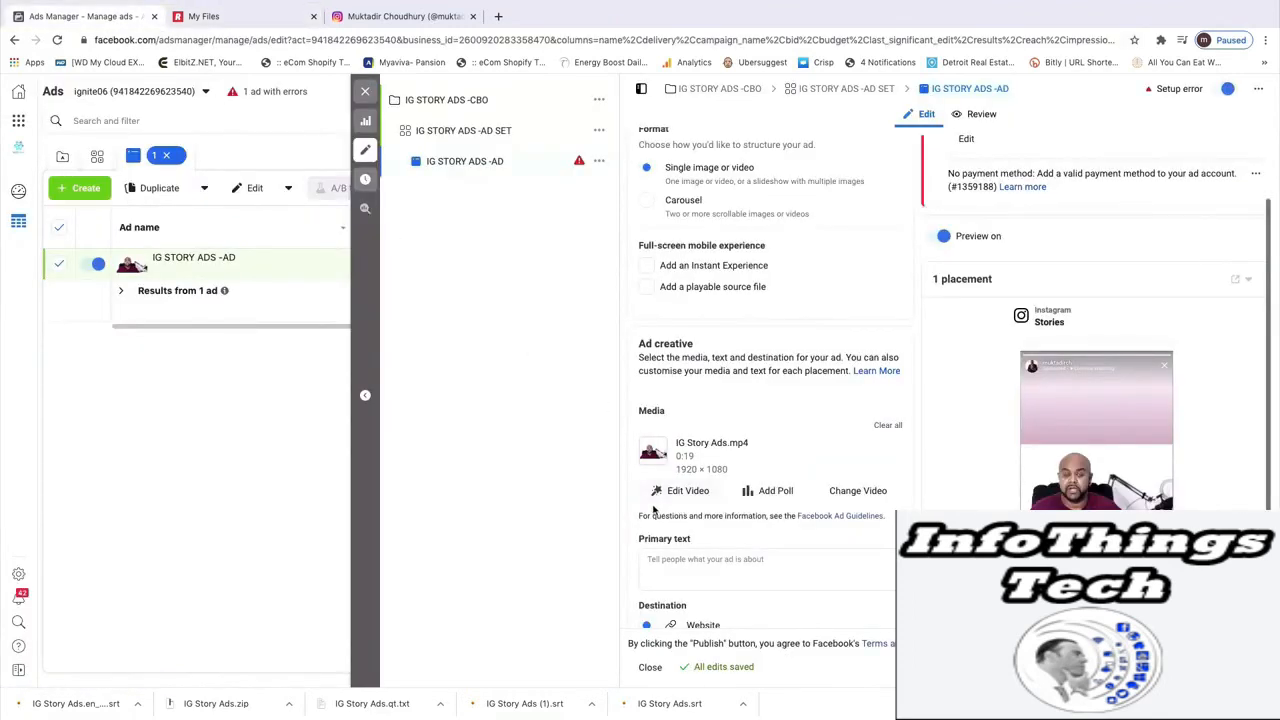
# Delete the existing English (US) captions from the ad's video
pyautogui.click(675, 492)
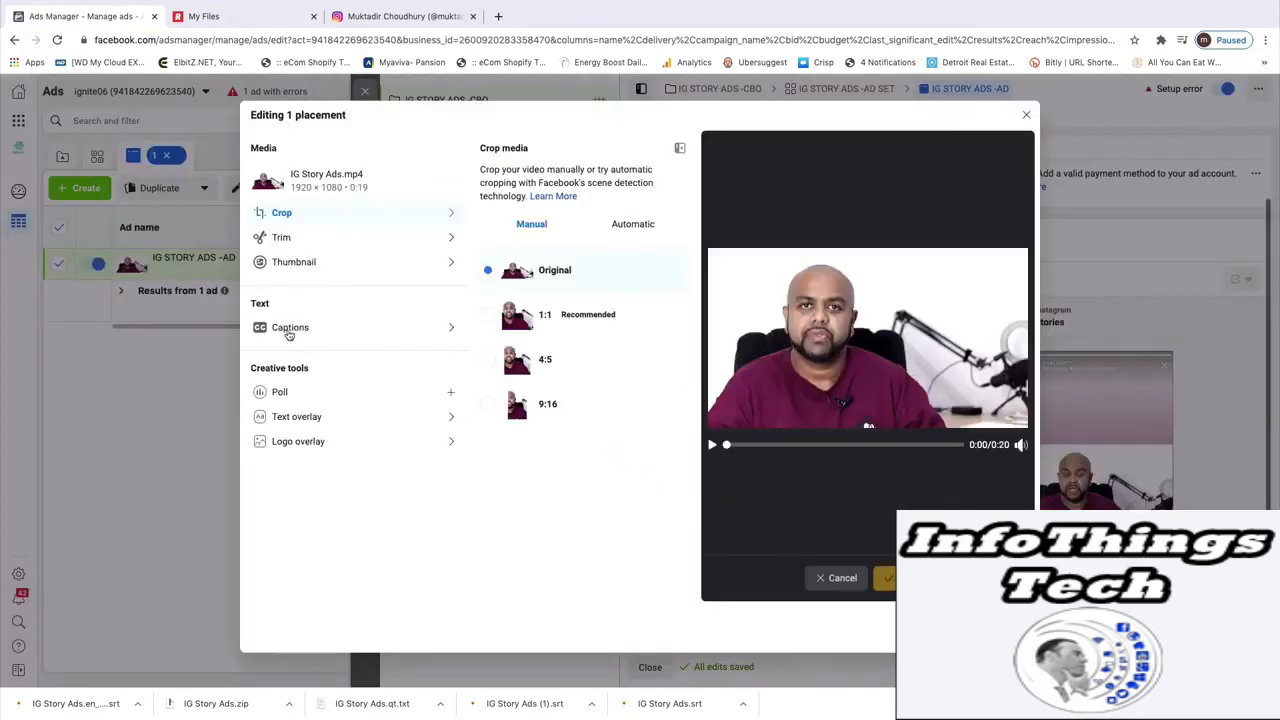
pyautogui.click(283, 333)
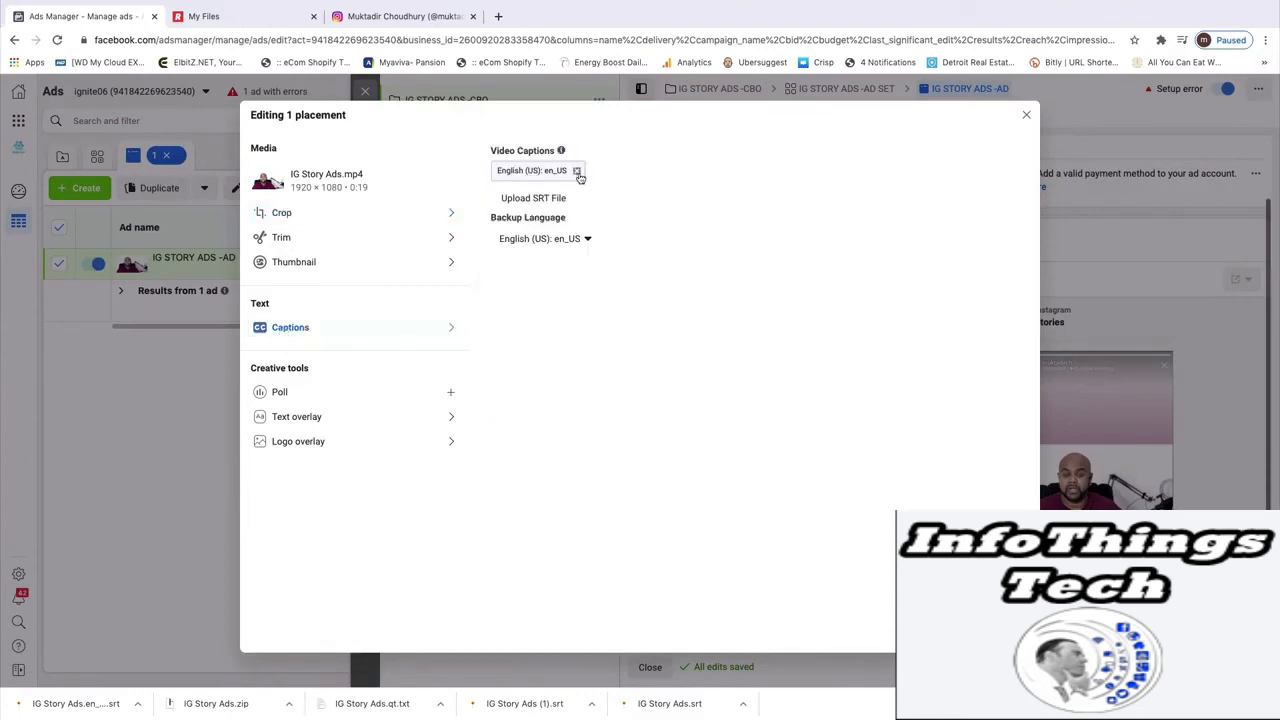
pyautogui.click(578, 171)
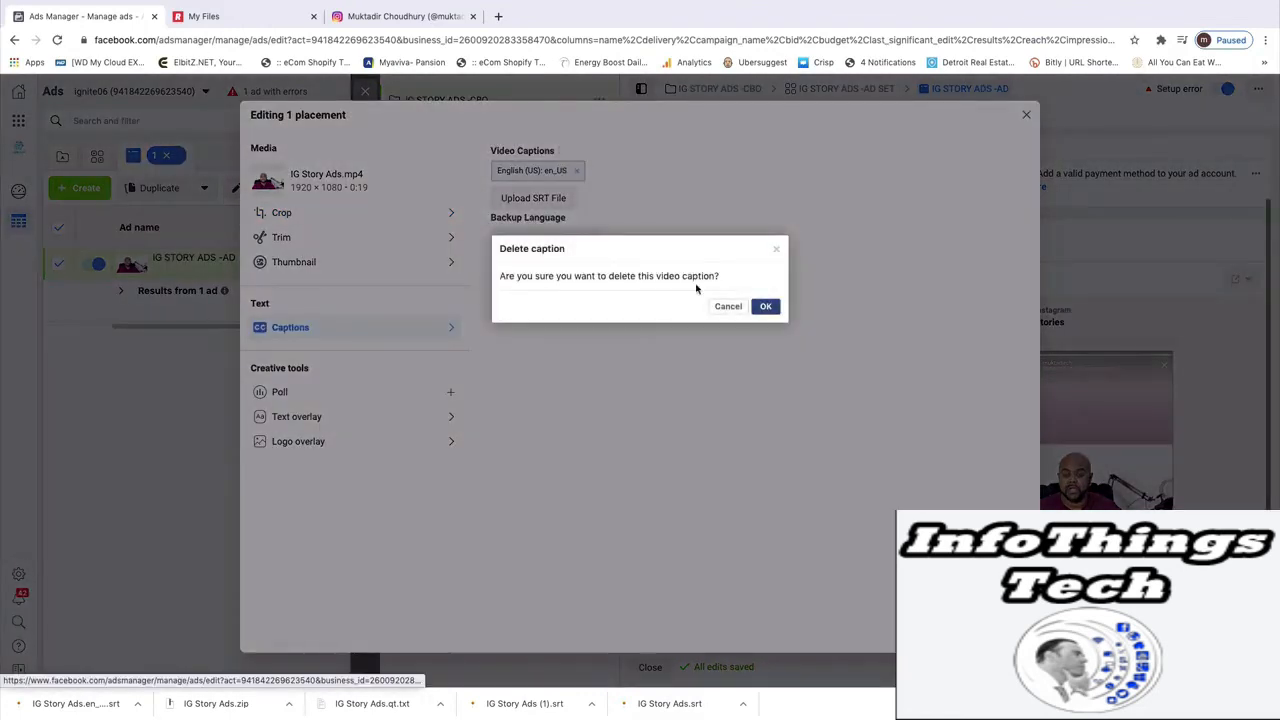
pyautogui.click(763, 307)
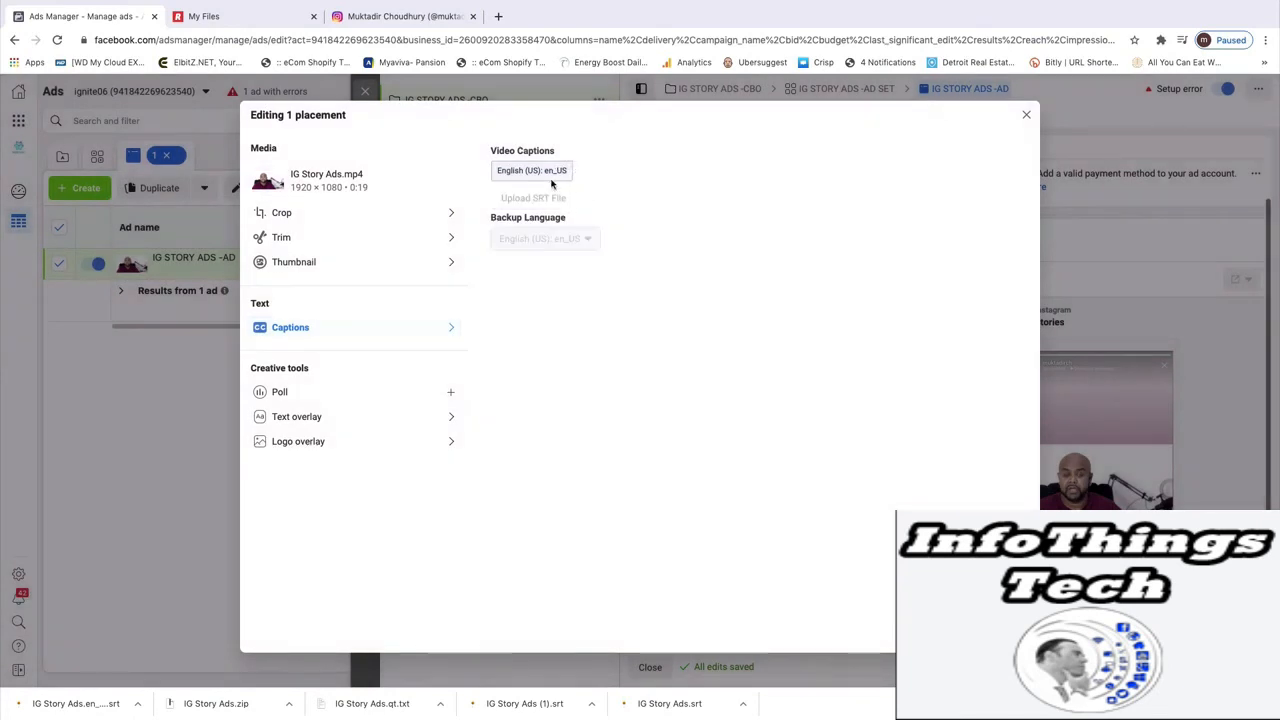
pyautogui.moveTo(572, 217)
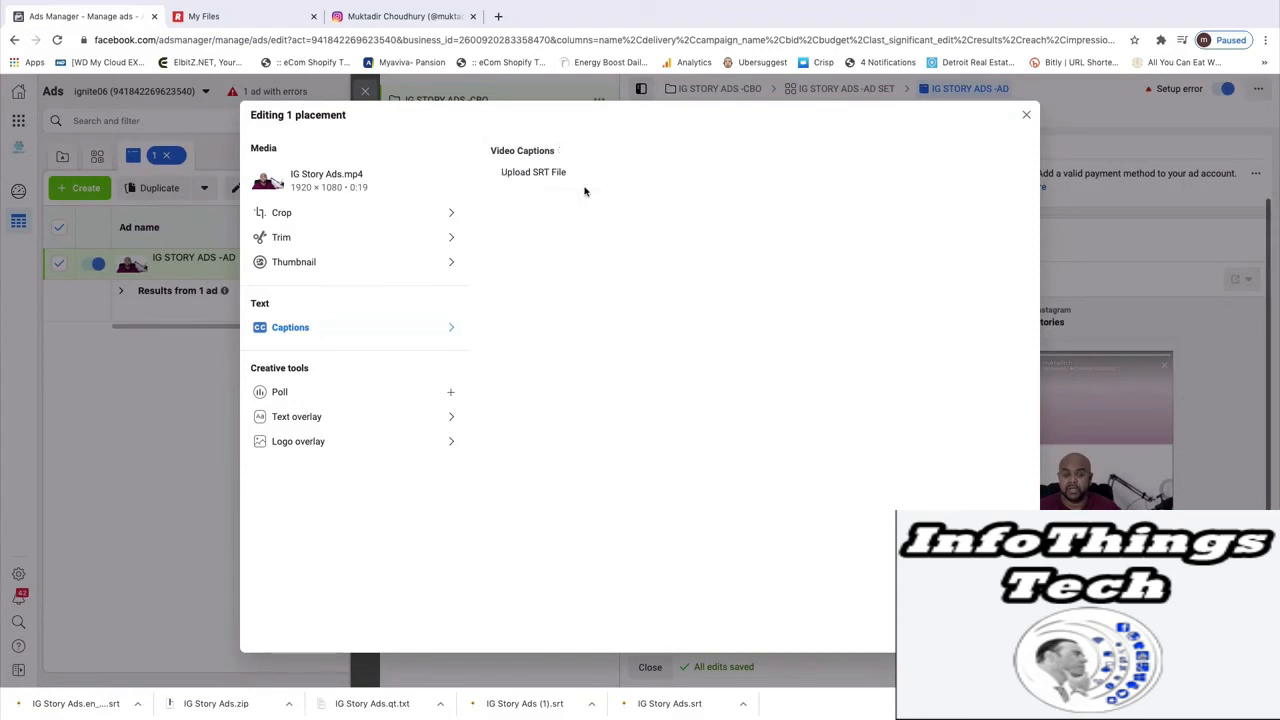
# Upload the SRT caption file for the ad's video, choose a backup caption language and save the video edits
pyautogui.click(520, 173)
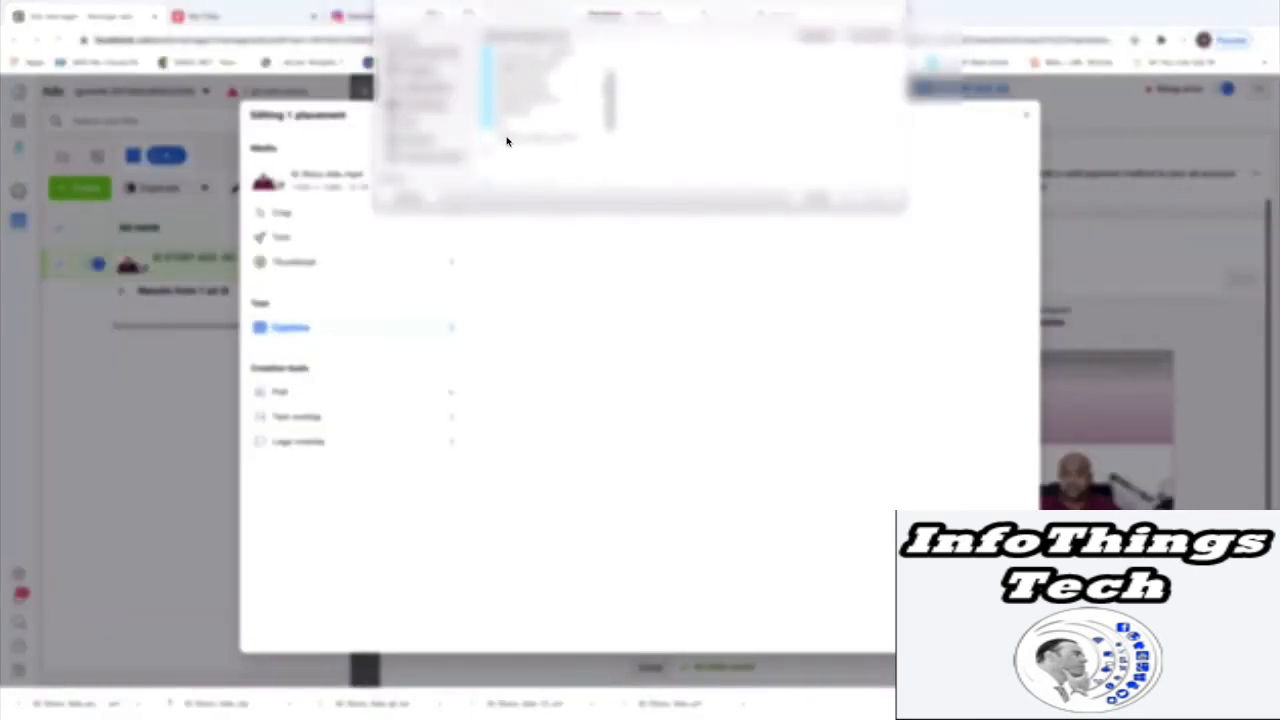
pyautogui.click(547, 138)
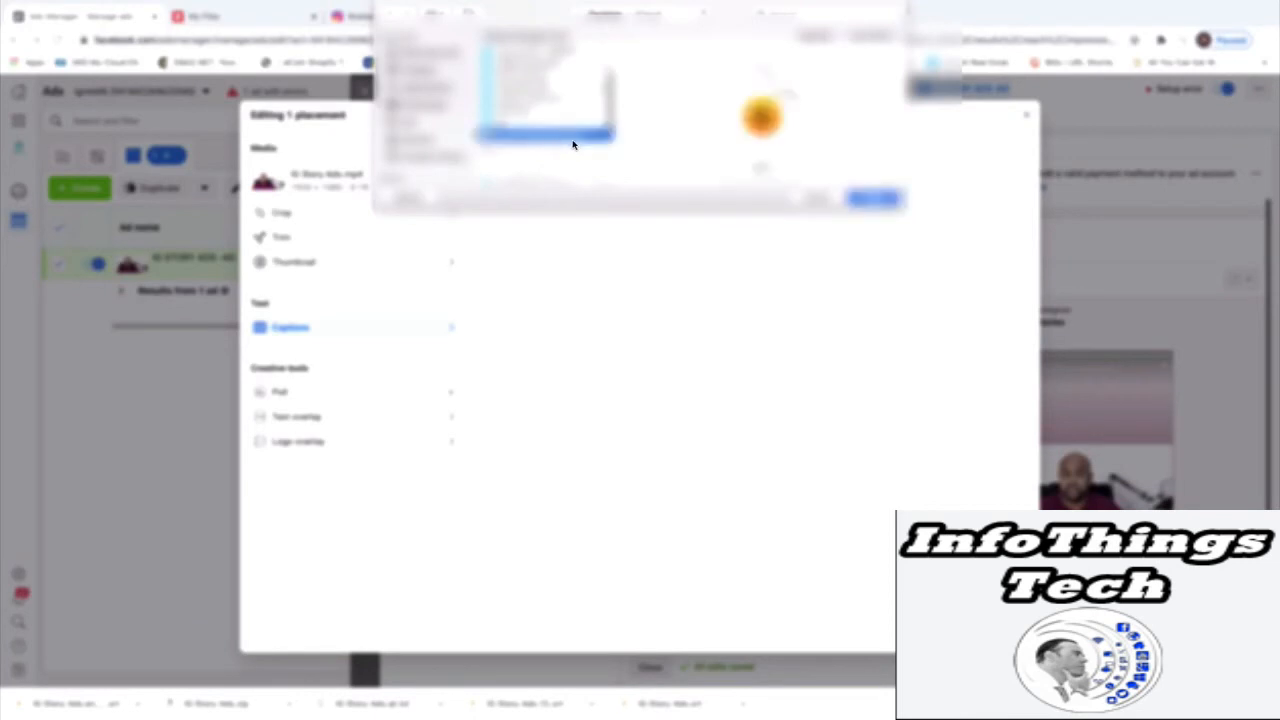
pyautogui.click(882, 200)
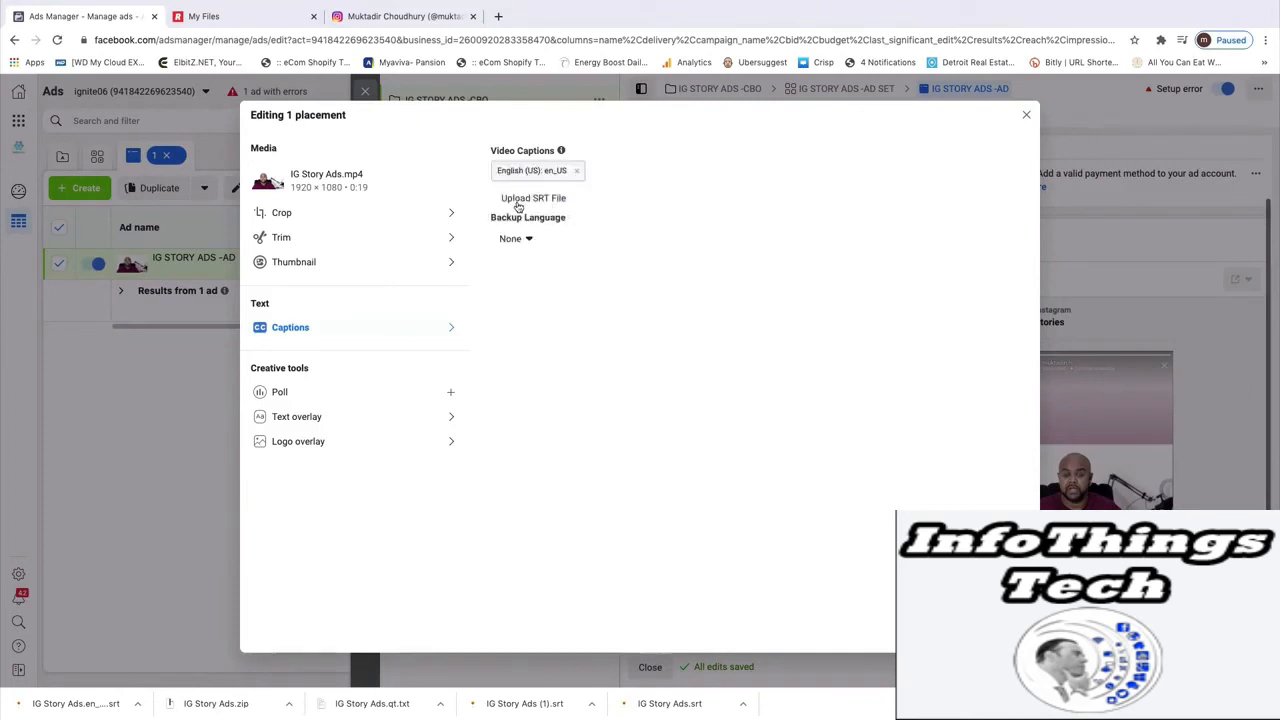
pyautogui.click(519, 240)
pyautogui.click(527, 280)
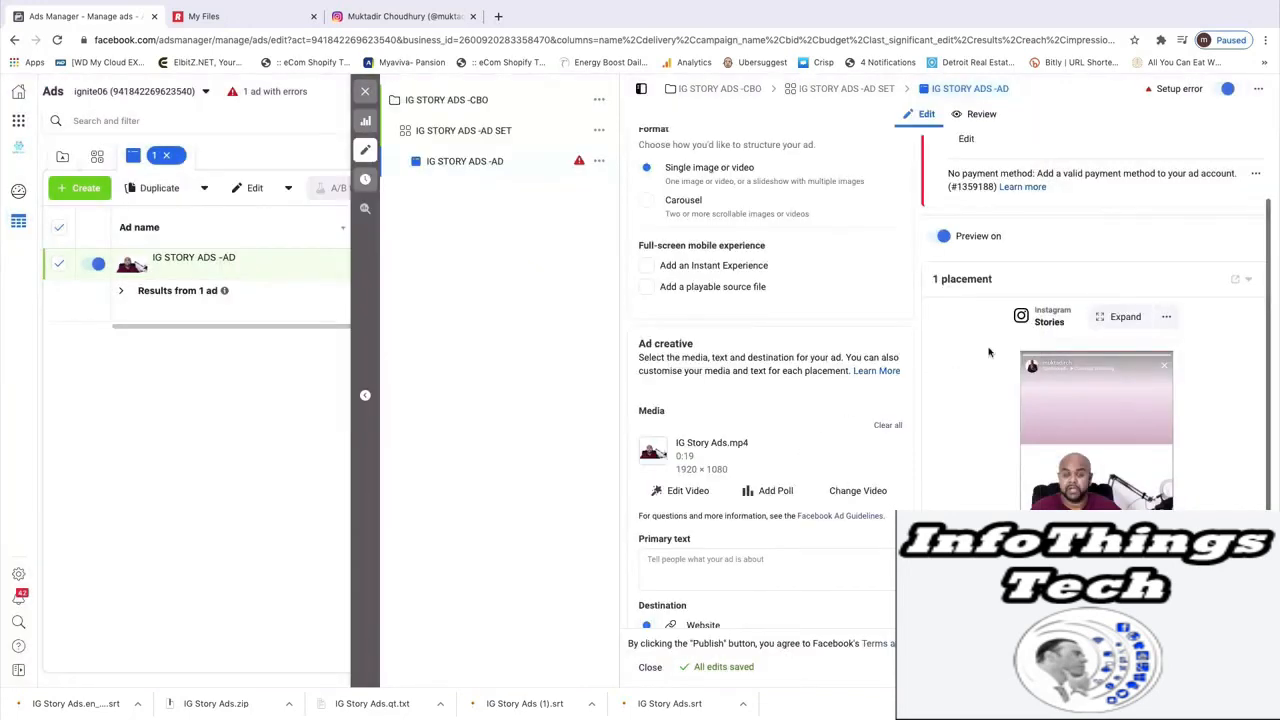
# Expand the Instagram Stories preview to check how the captions appear on the video, and close it
pyautogui.click(1121, 318)
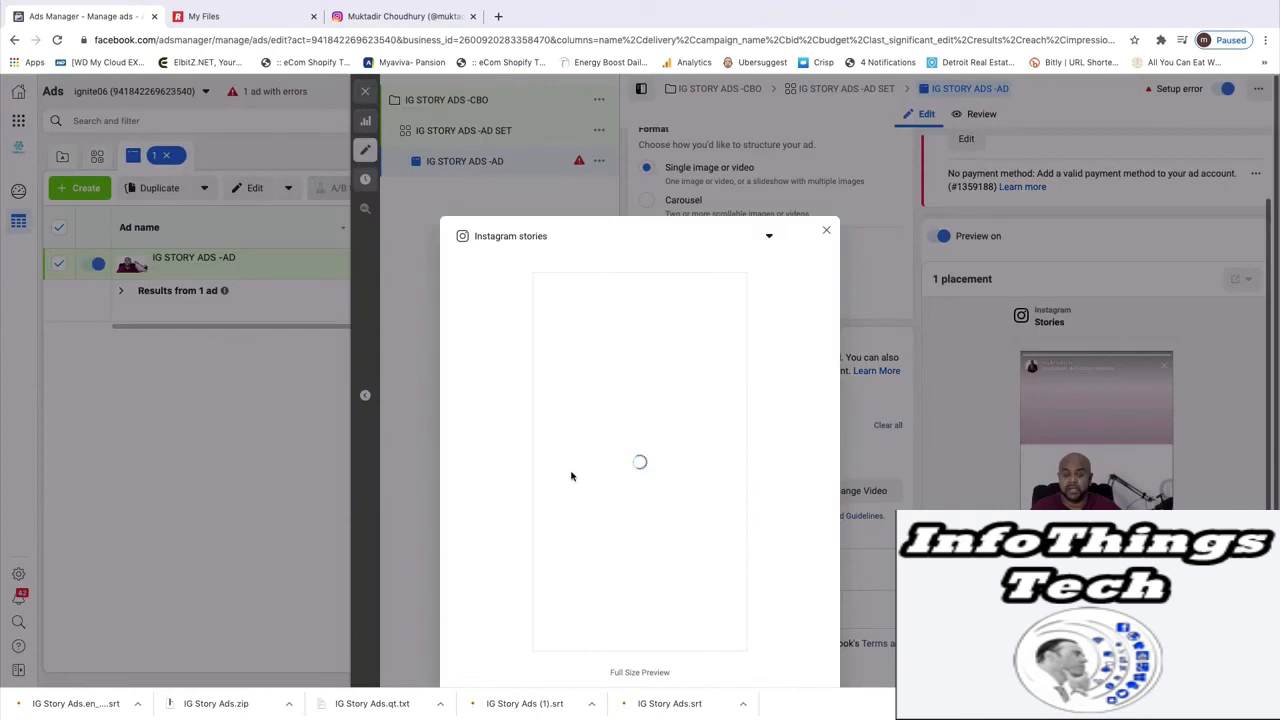
pyautogui.moveTo(808, 246); pyautogui.dragTo(802, 155)
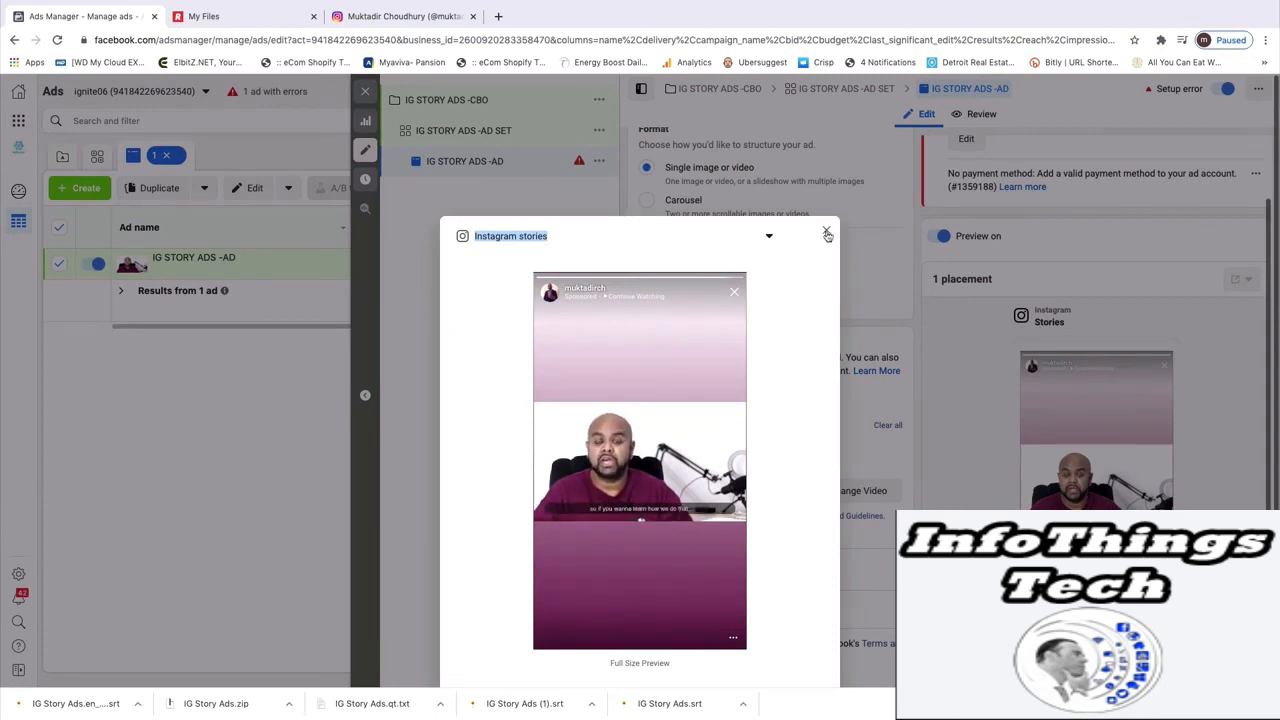
pyautogui.click(827, 233)
# Copy the address of the advertiser's Instagram profile page and enter it as the ad's website URL
pyautogui.scroll(-1, 785, 520)
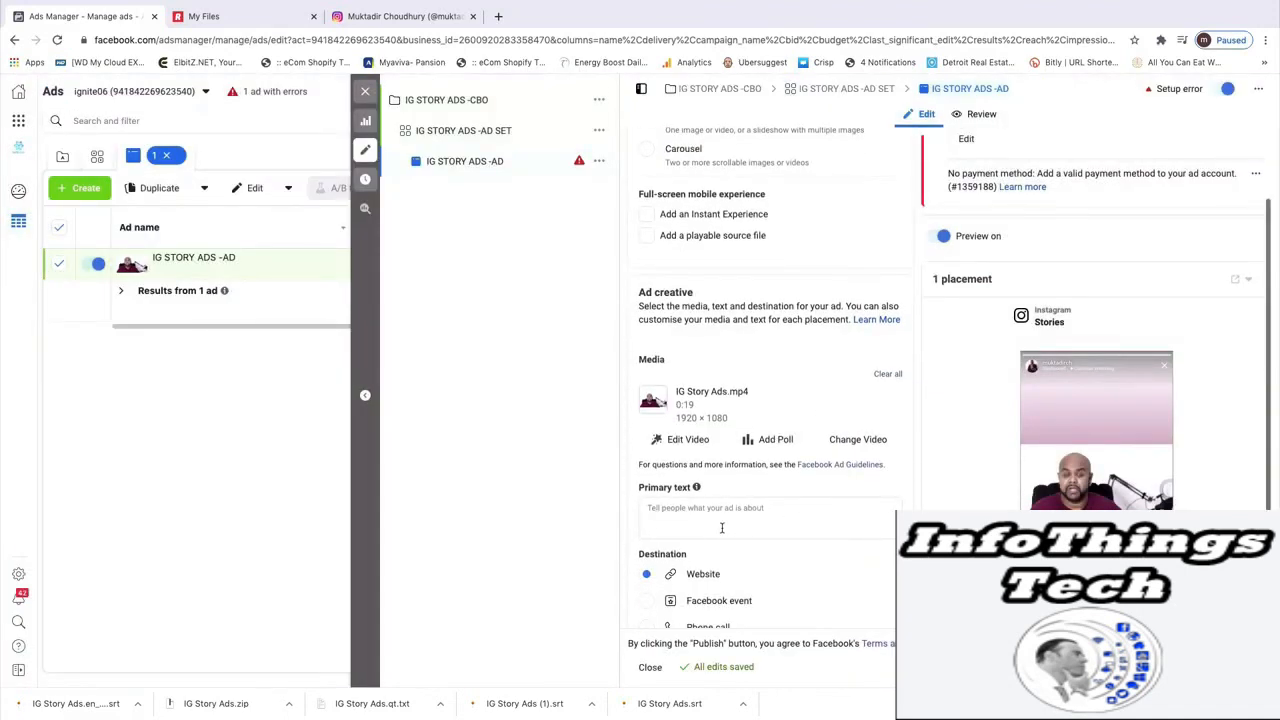
pyautogui.scroll(-3, 730, 280)
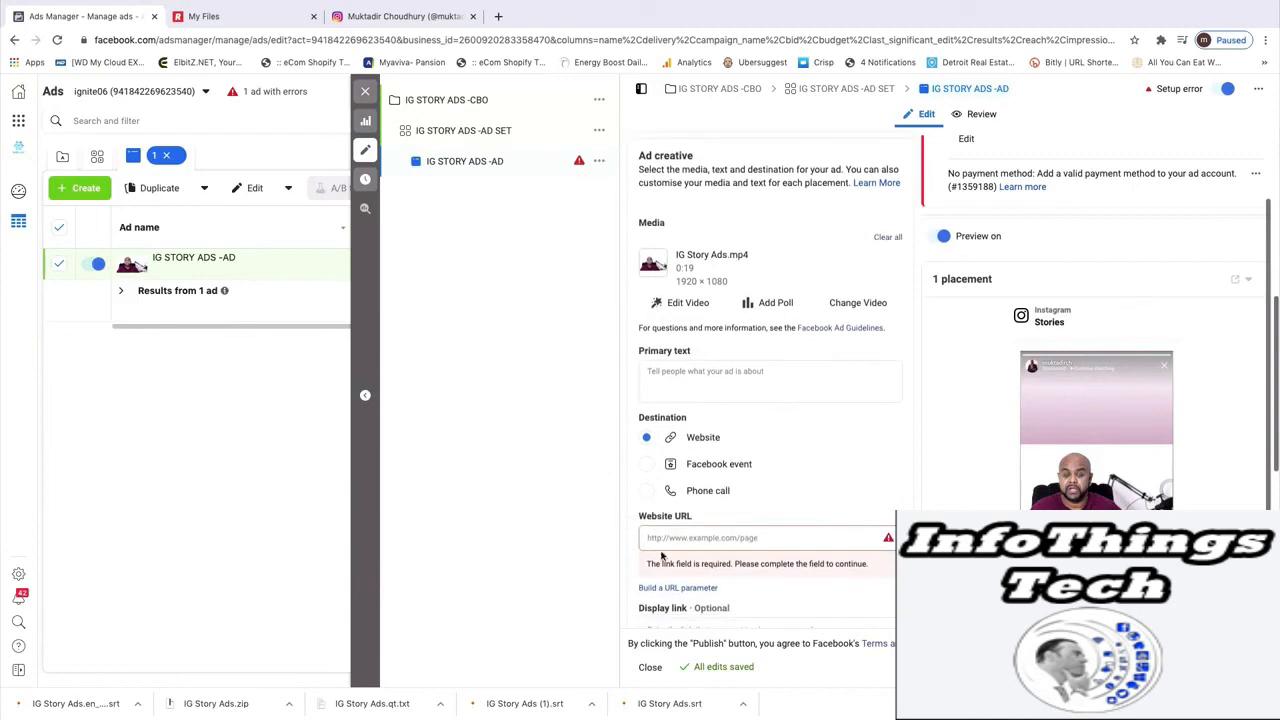
pyautogui.click(392, 20)
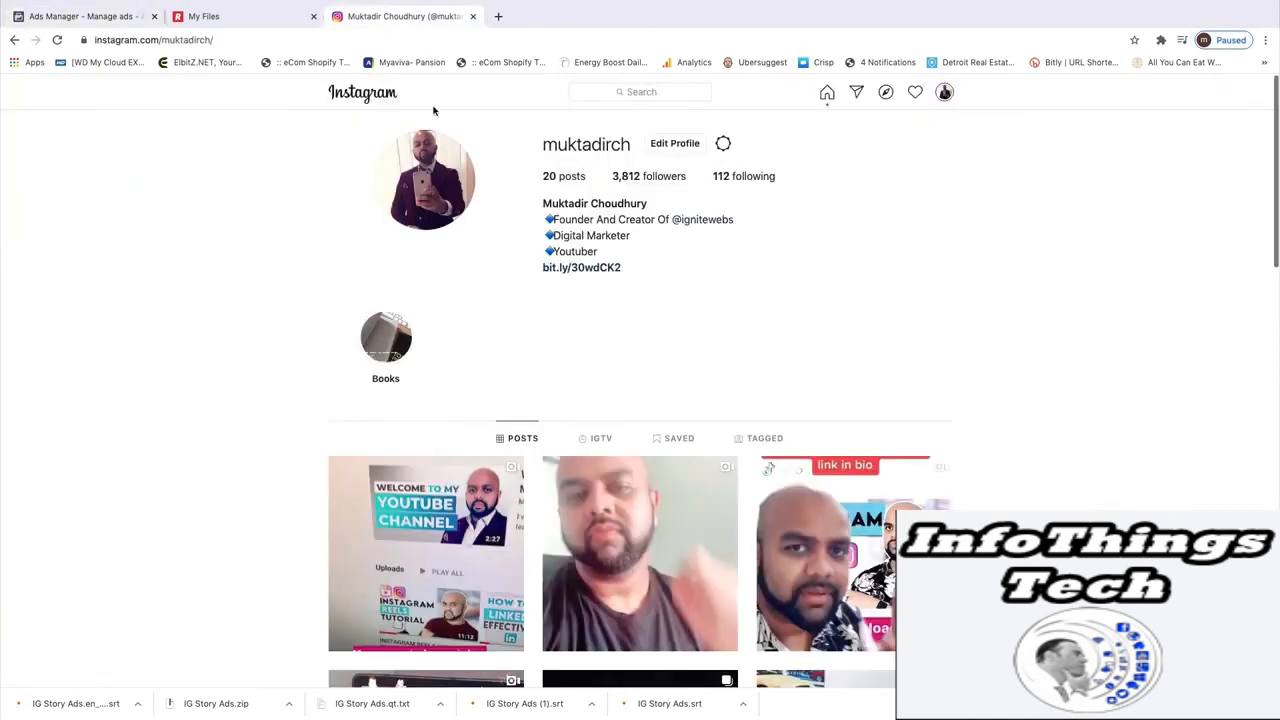
pyautogui.click(241, 39)
pyautogui.press('super+c')
pyautogui.rightClick(183, 40)
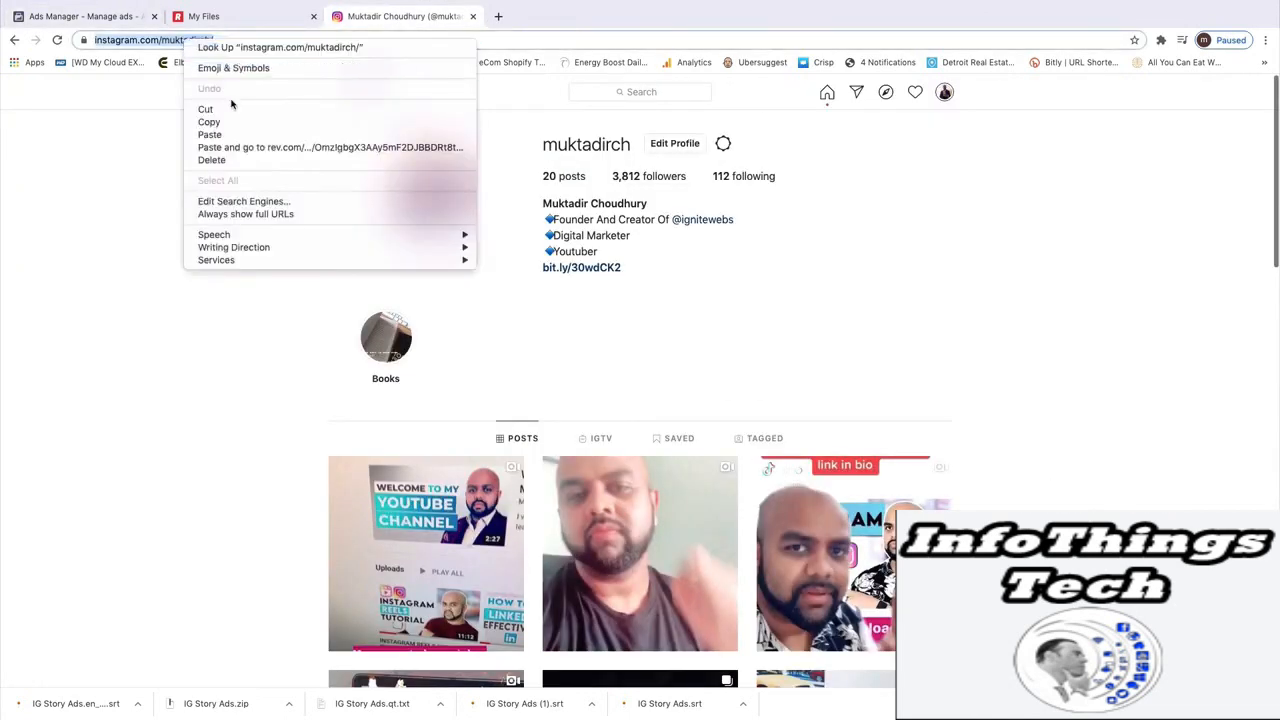
pyautogui.click(234, 120)
pyautogui.click(87, 20)
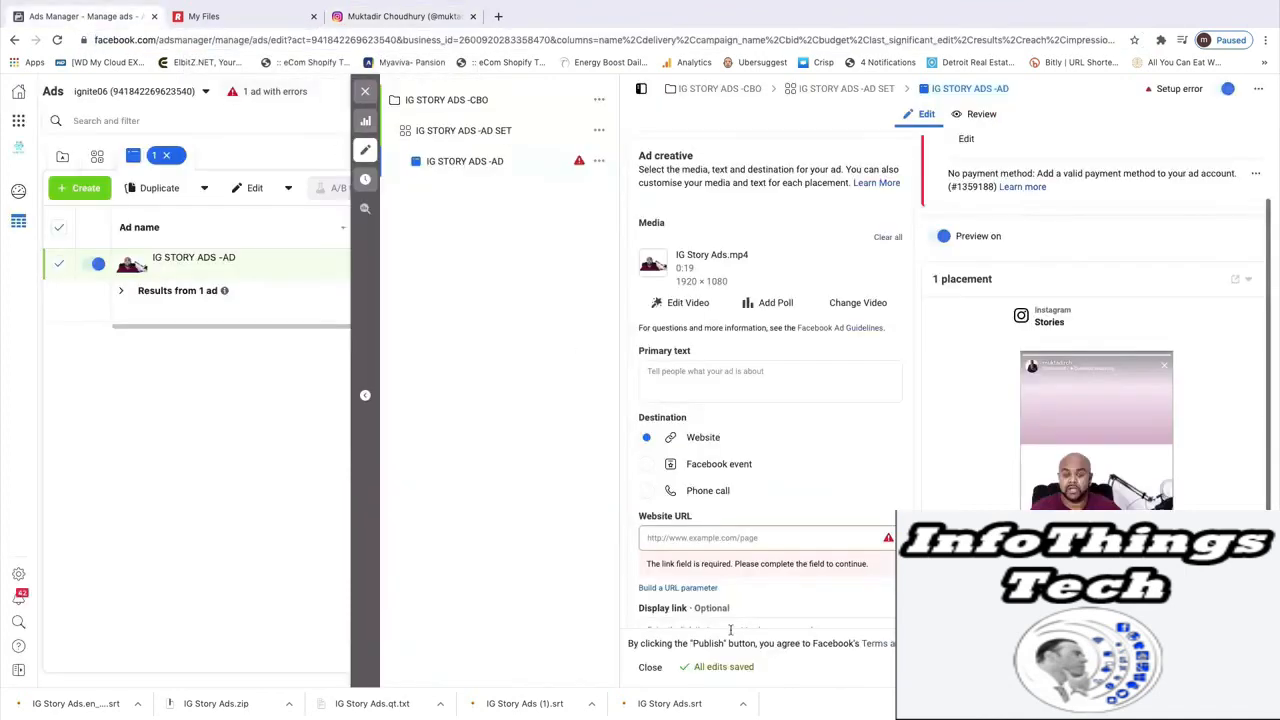
pyautogui.click(659, 538)
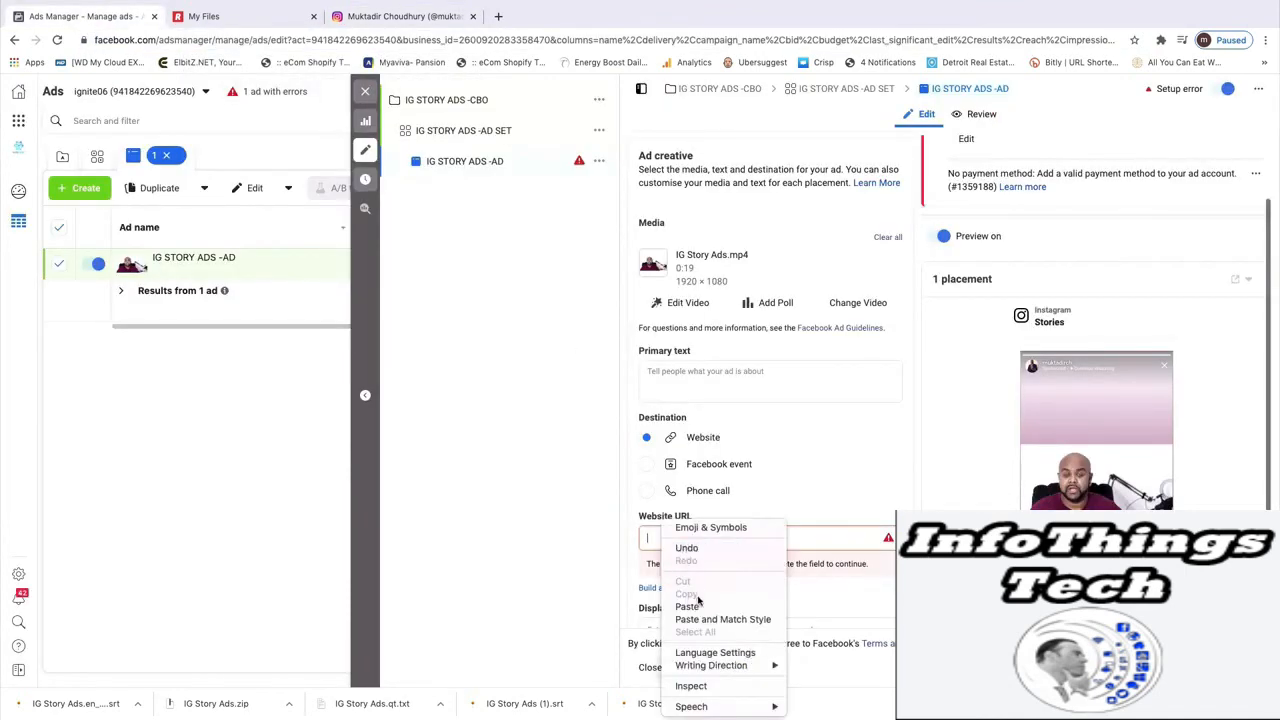
pyautogui.click(688, 606)
# Choose Learn More as the ad's call to action
pyautogui.scroll(-1, 767, 601)
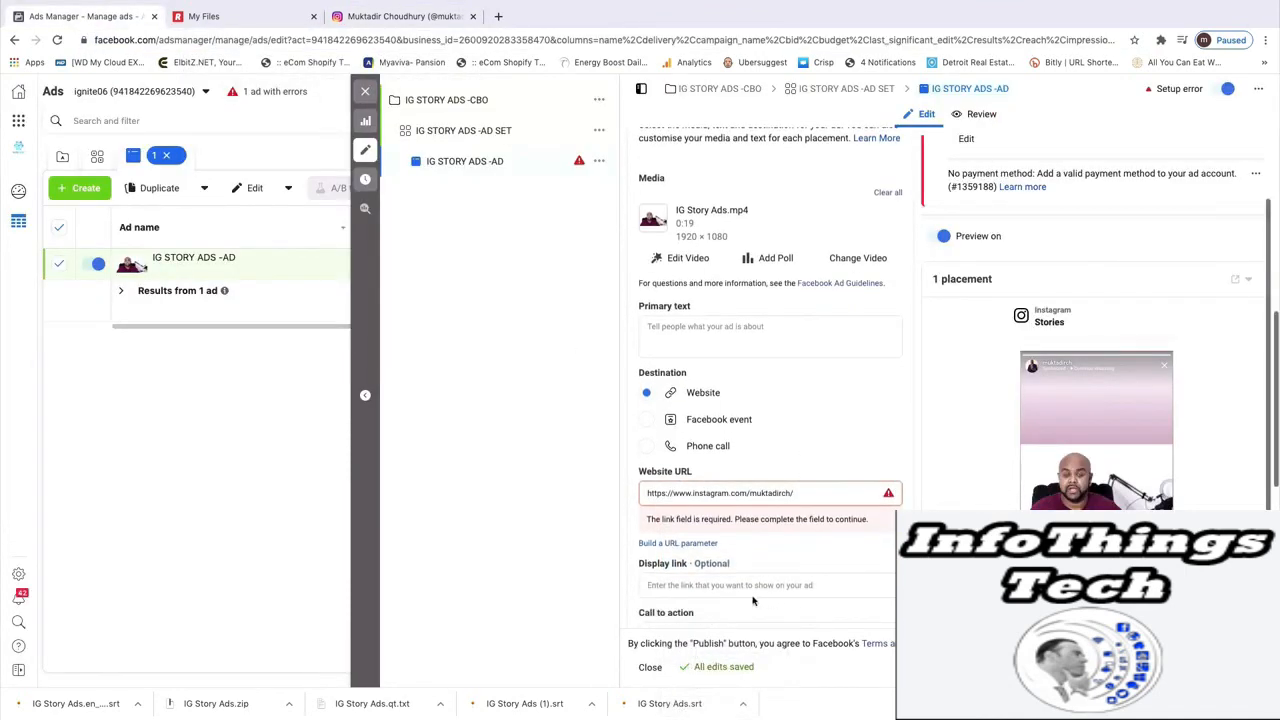
pyautogui.scroll(-4, 710, 540)
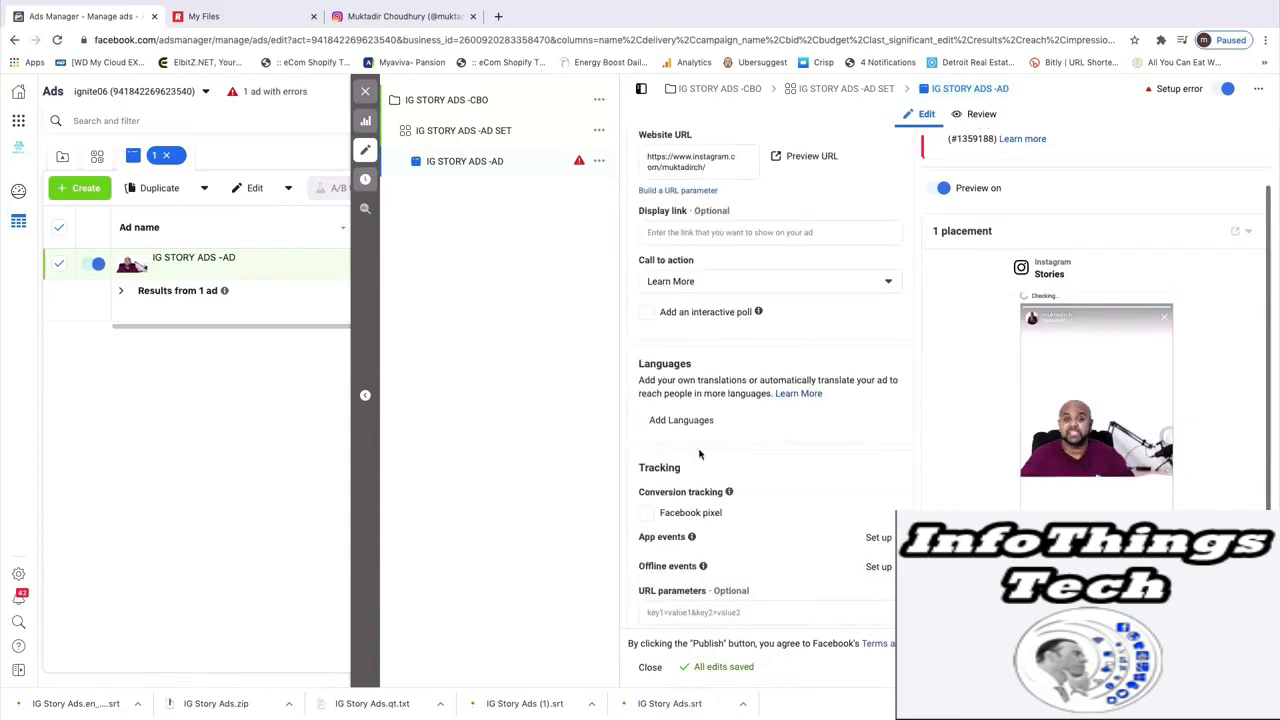
pyautogui.scroll(1, 697, 420)
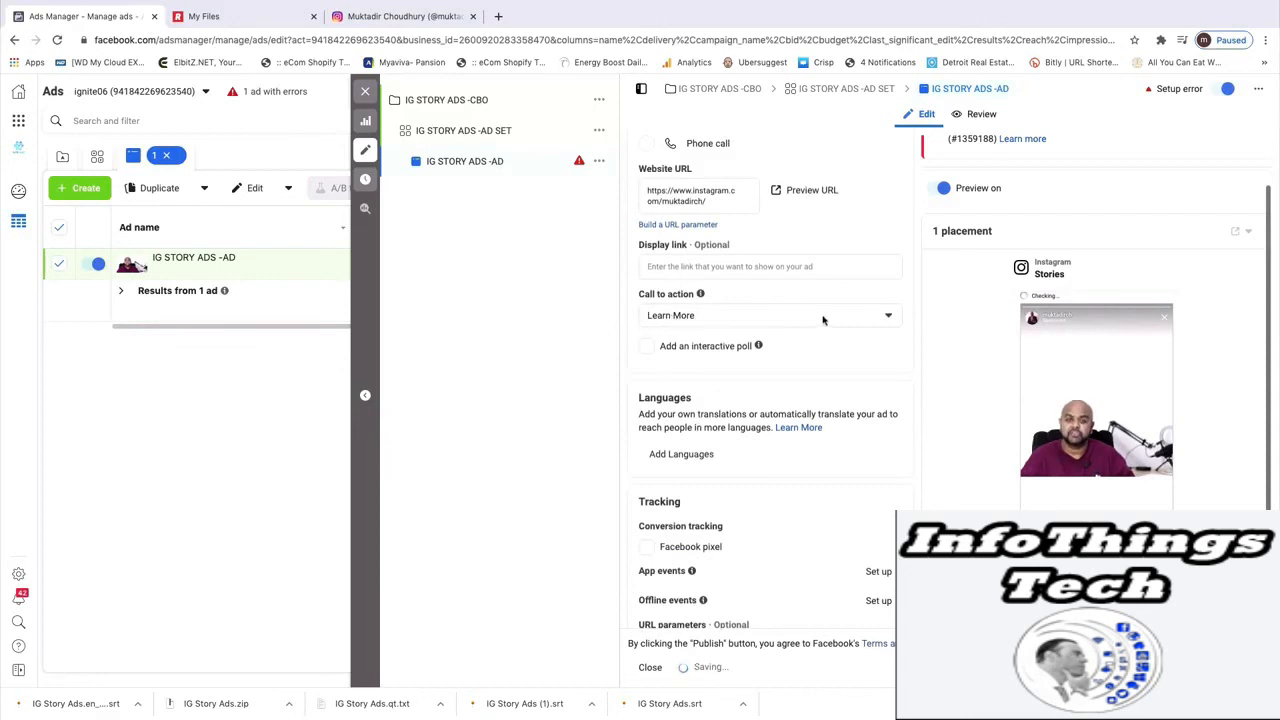
pyautogui.click(889, 317)
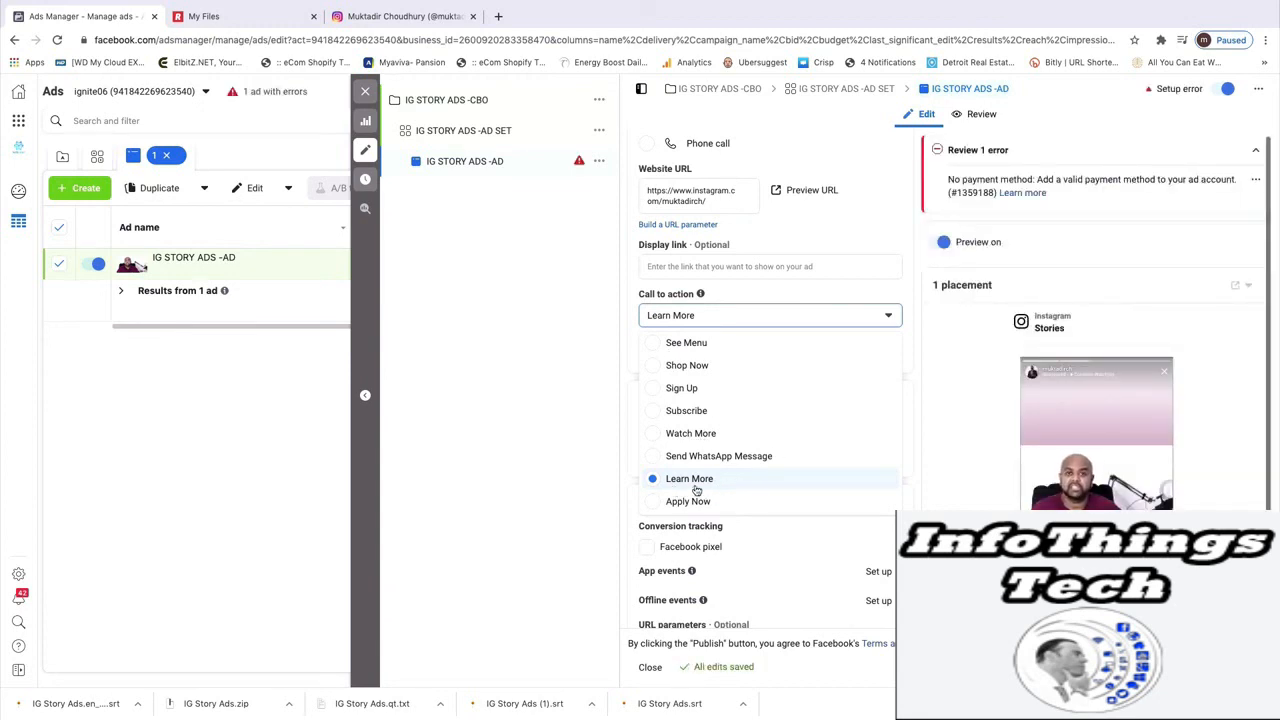
pyautogui.click(697, 482)
# Expand the Instagram Stories preview again to check the call to action together with the captioned video, and close it
pyautogui.scroll(5, 840, 306)
pyautogui.scroll(5, 840, 306)
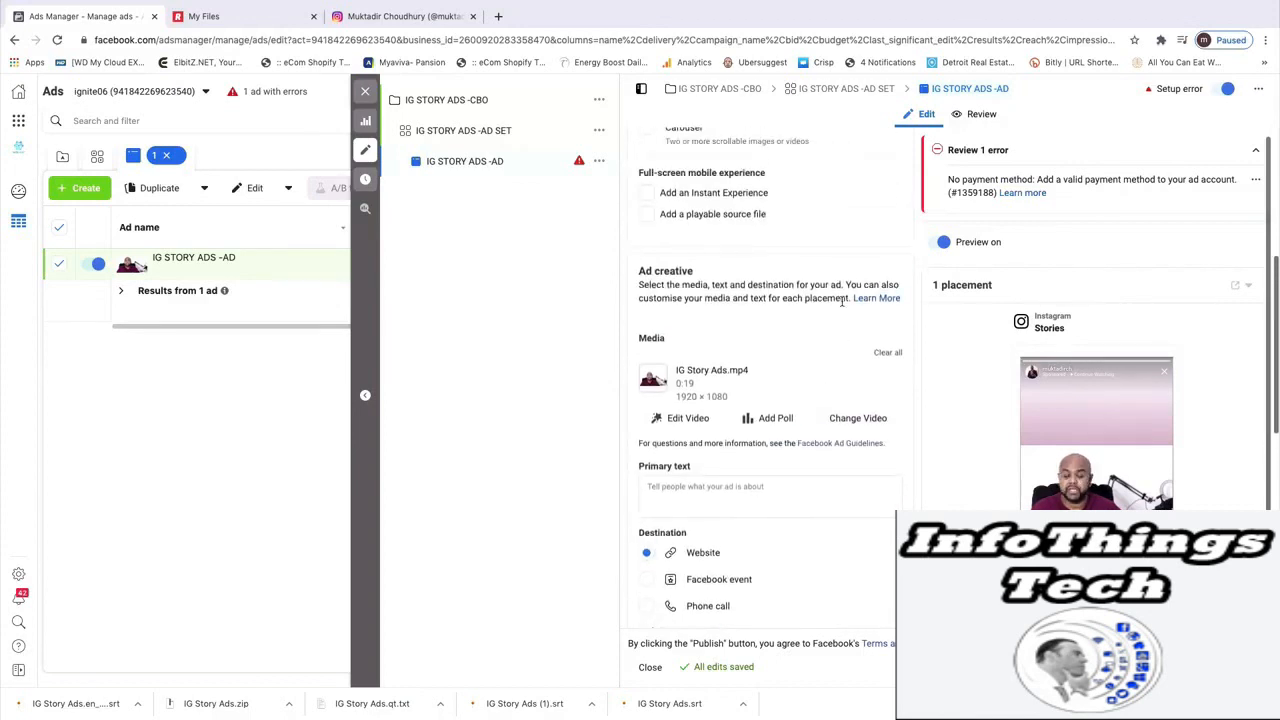
pyautogui.scroll(-3, 843, 315)
pyautogui.scroll(-1, 843, 315)
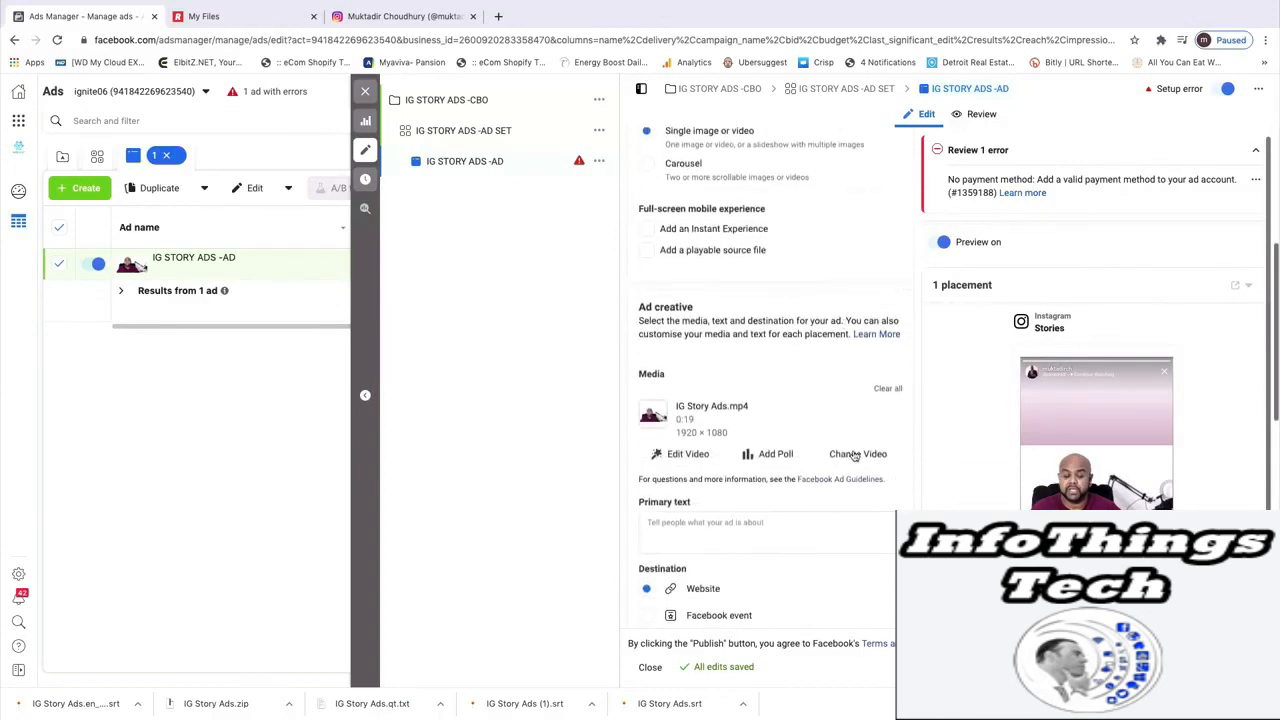
pyautogui.click(1118, 323)
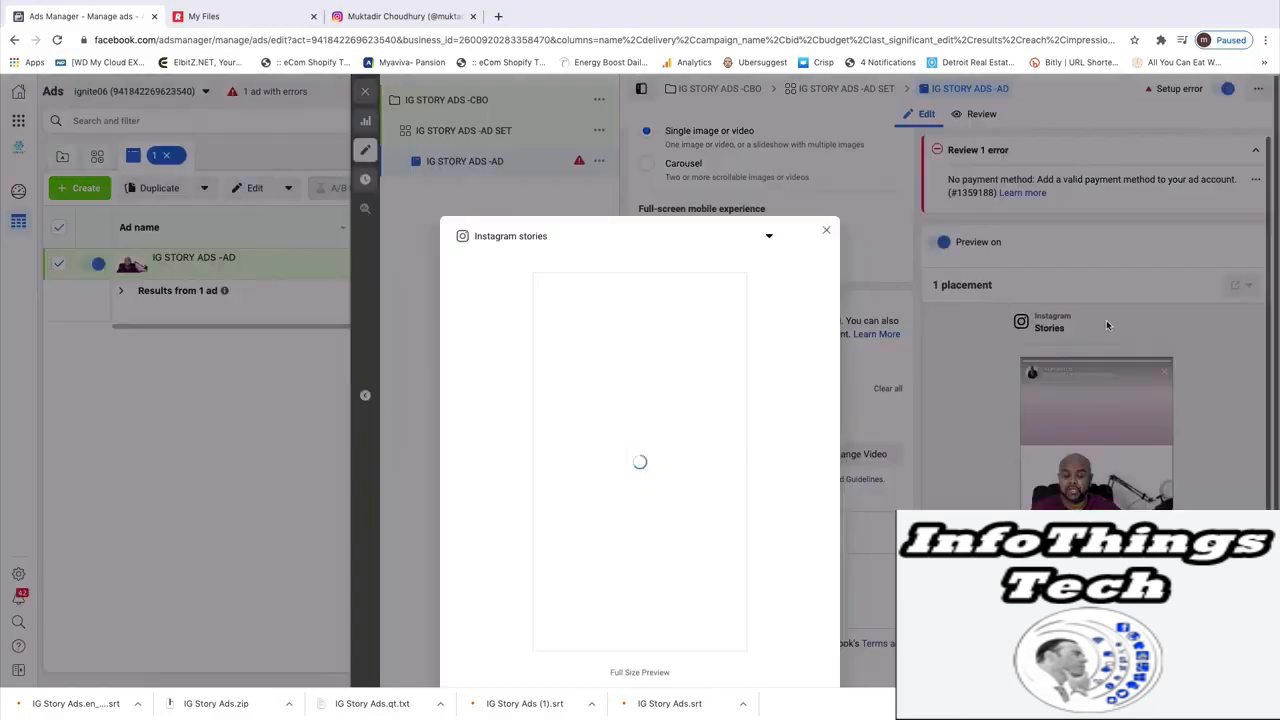
pyautogui.click(530, 235)
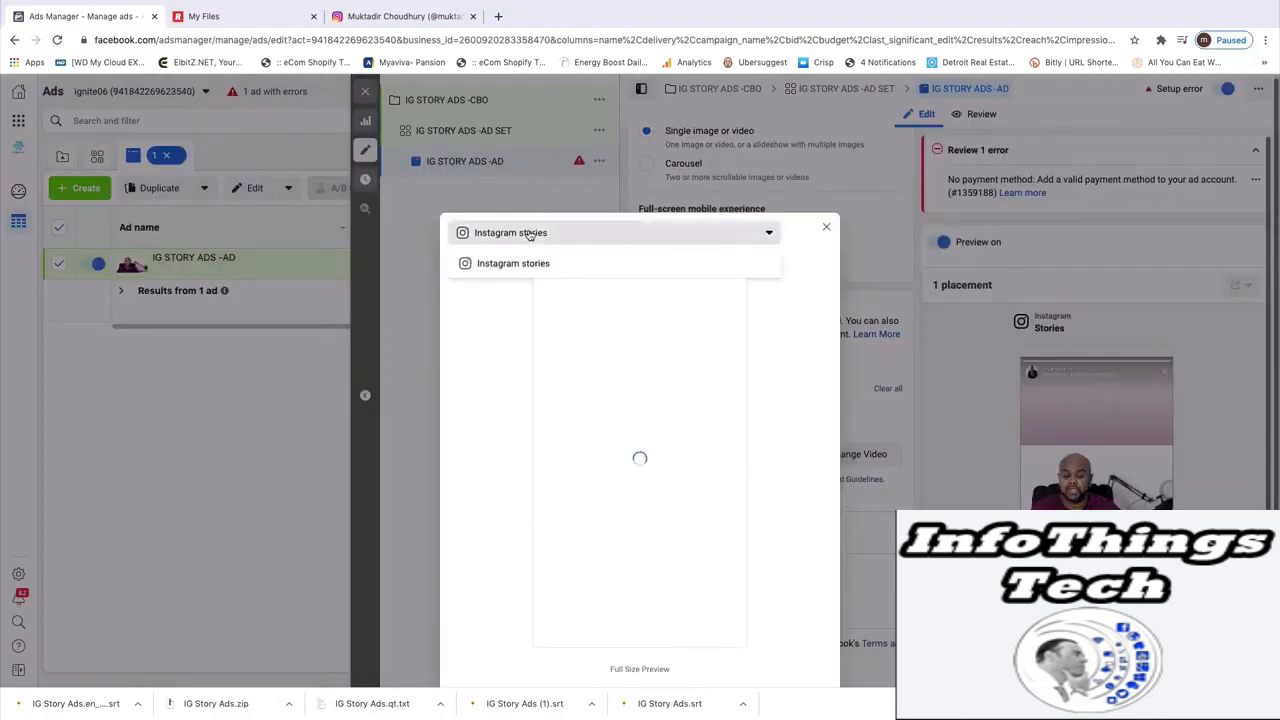
pyautogui.click(515, 260)
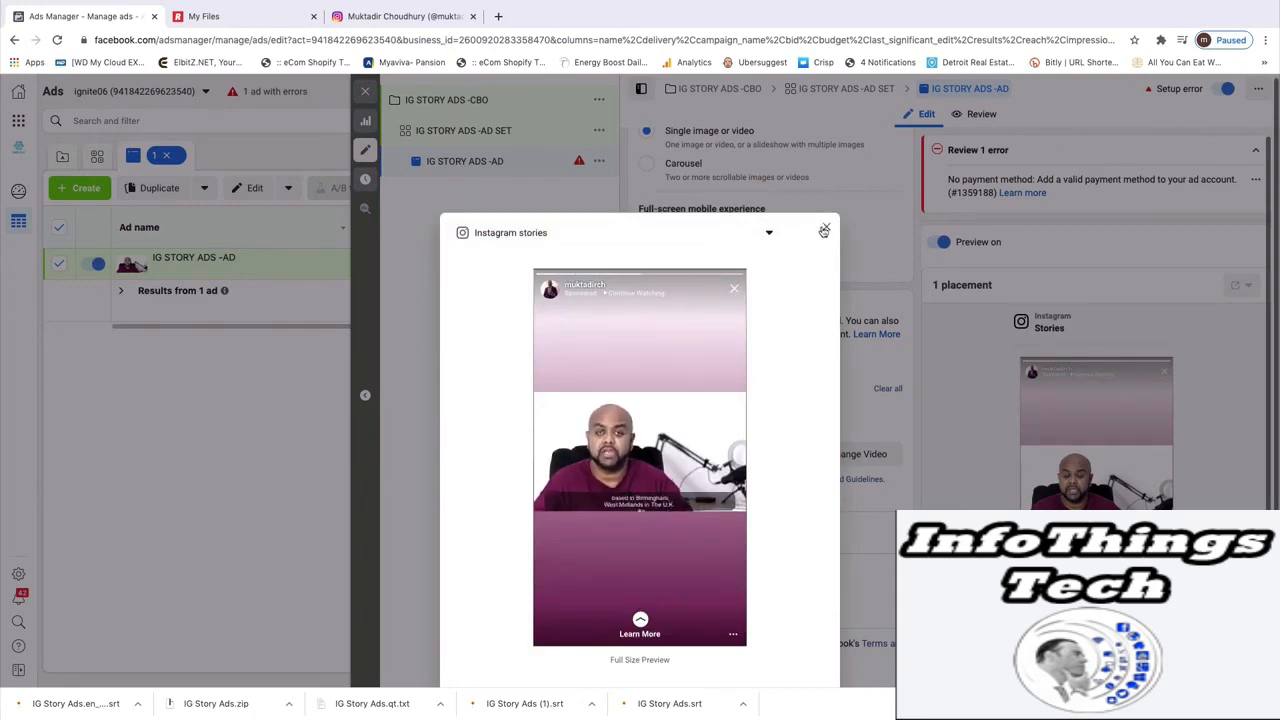
pyautogui.click(823, 230)
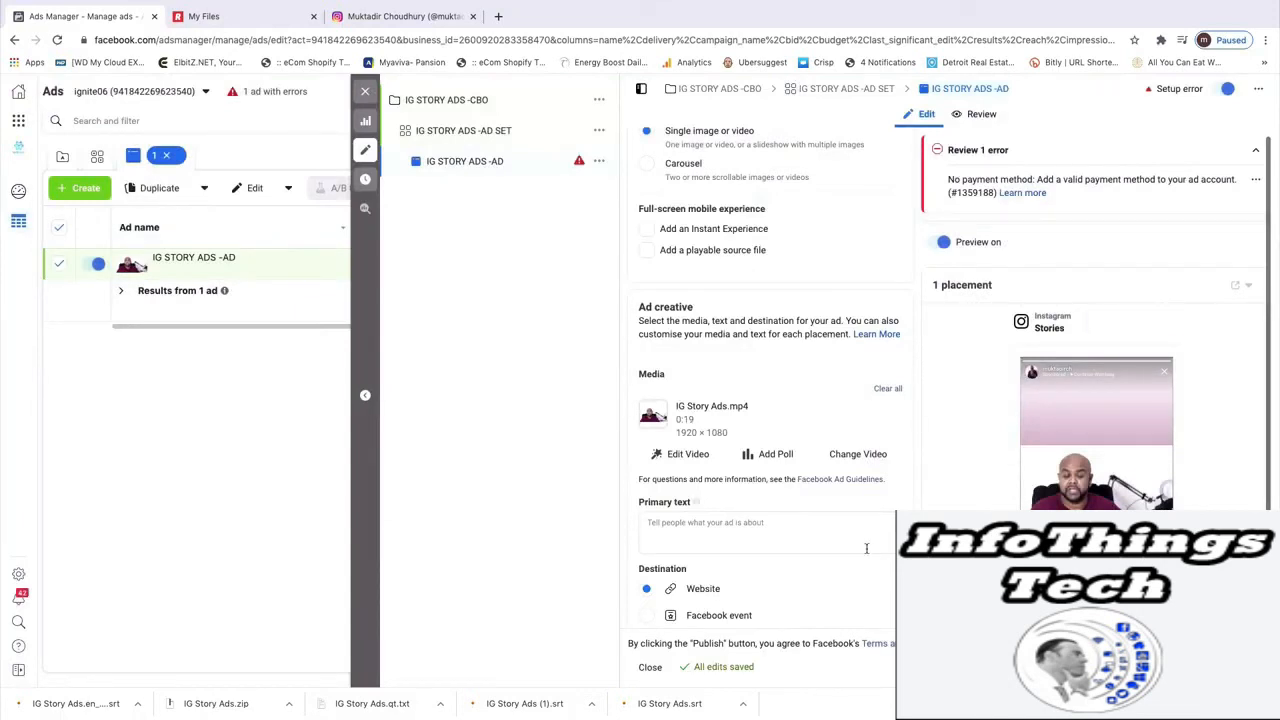
pyautogui.scroll(-5, 815, 553)
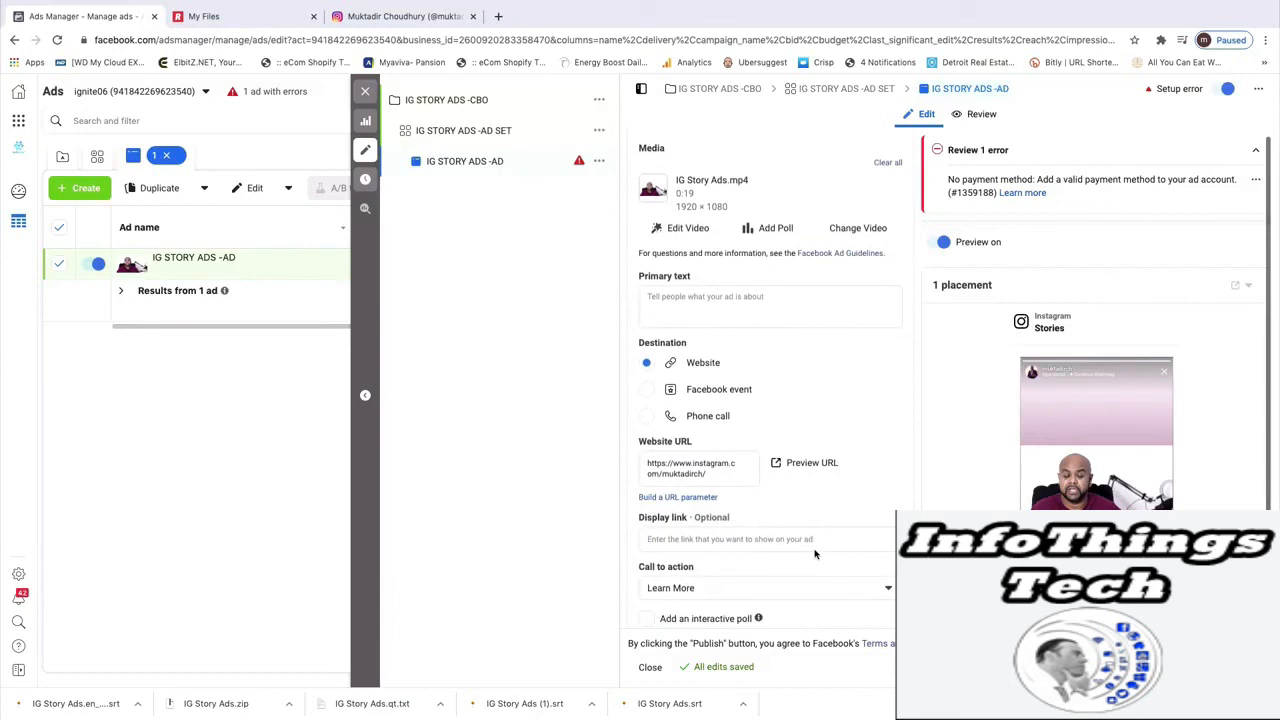